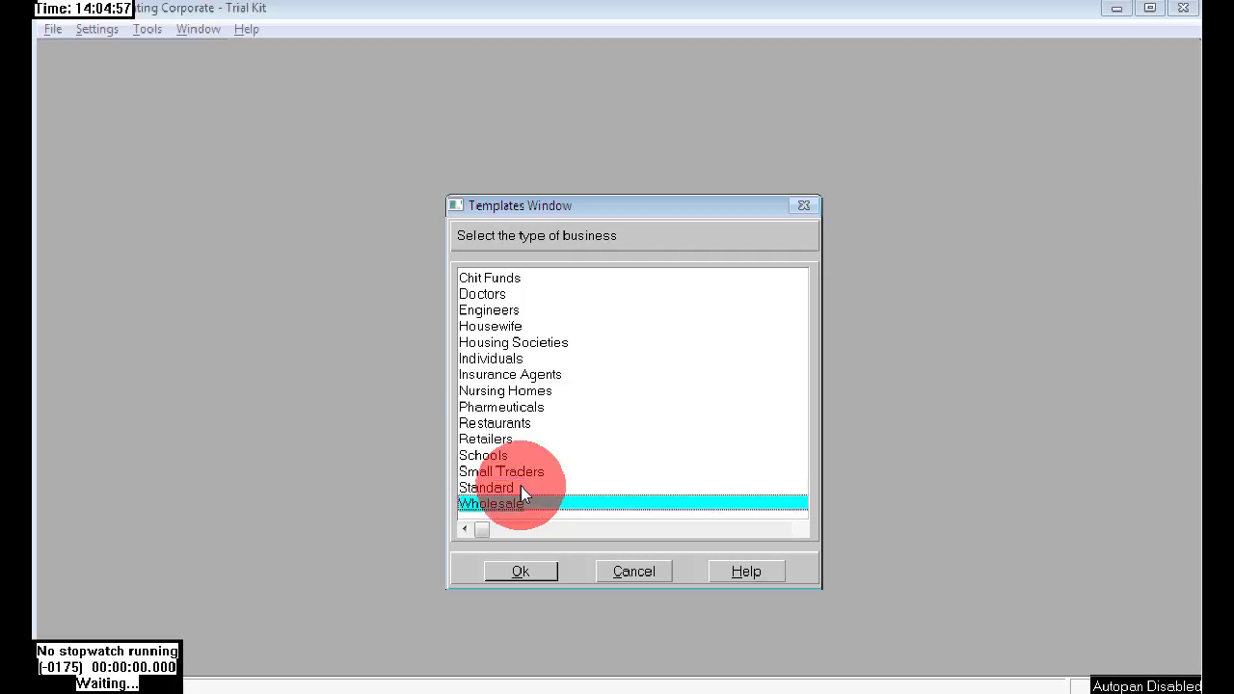
- Create a new accounts file from the Standard business template and save it on the Desktop as "RRs Institute of Learning"
{"action": "left_click", "coordinate": [520, 488]}
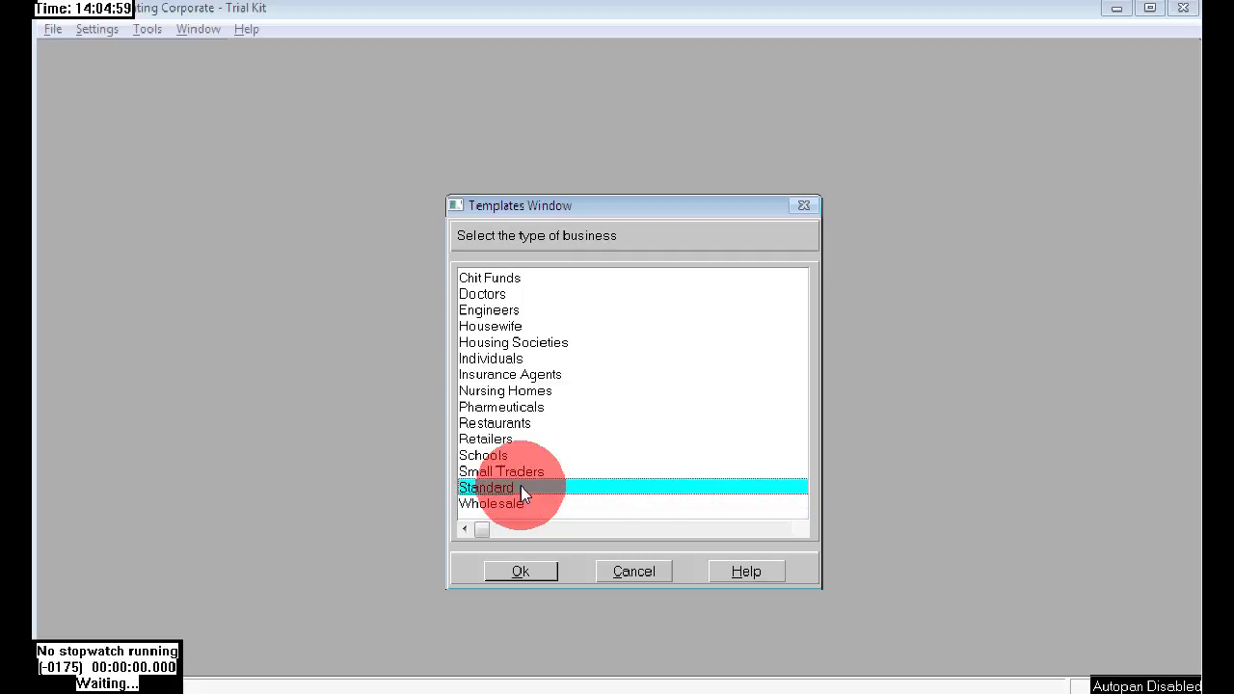
{"action": "double_click", "coordinate": [520, 487]}
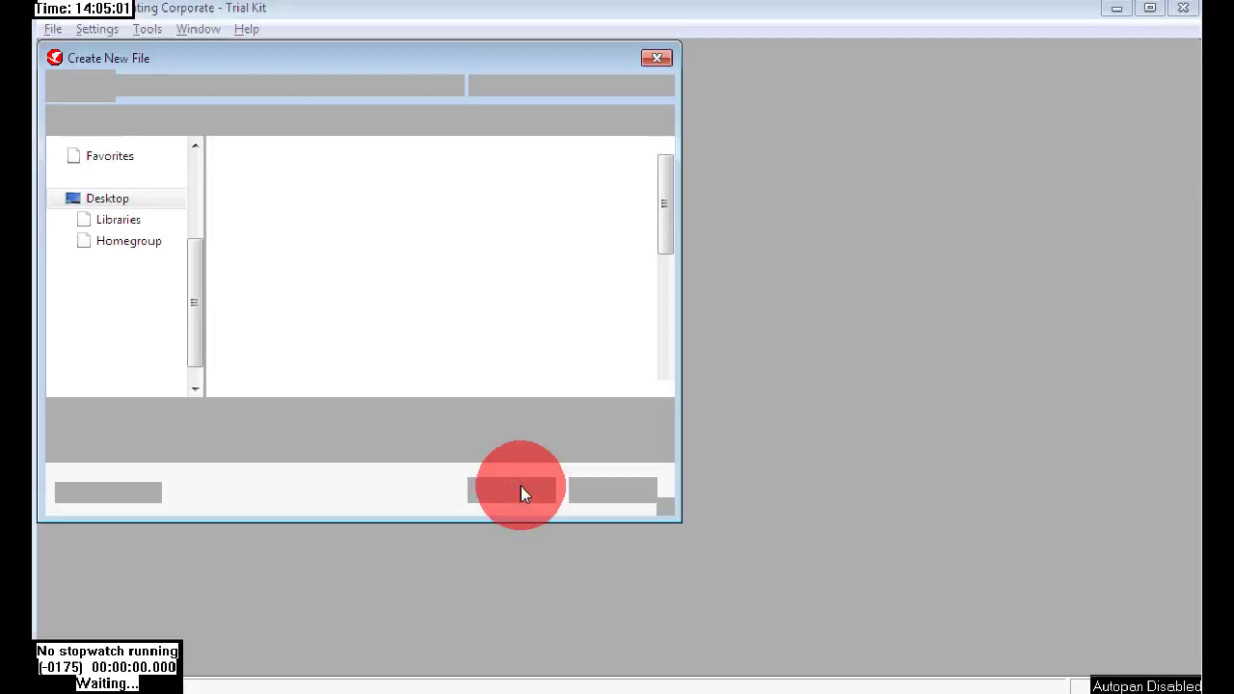
{"action": "type", "text": "RRs Insti"}
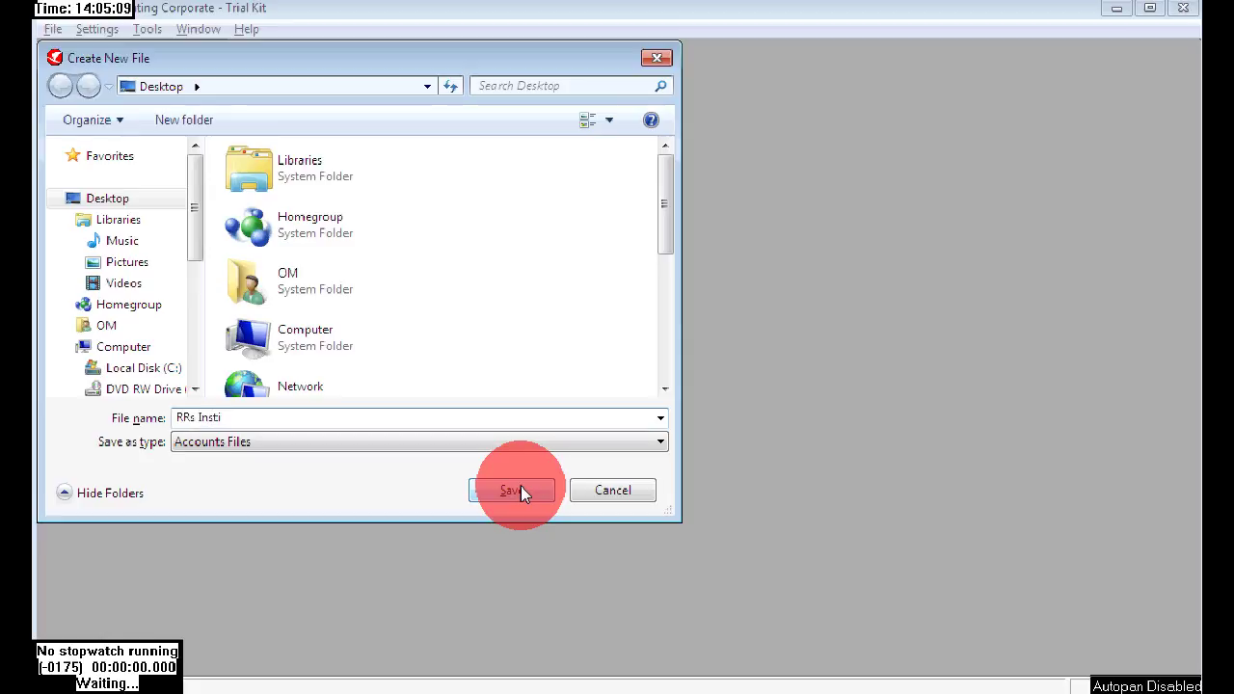
{"action": "type", "text": "t"}
{"action": "type", "text": "ute of Learning"}
{"action": "left_click", "coordinate": [521, 487]}
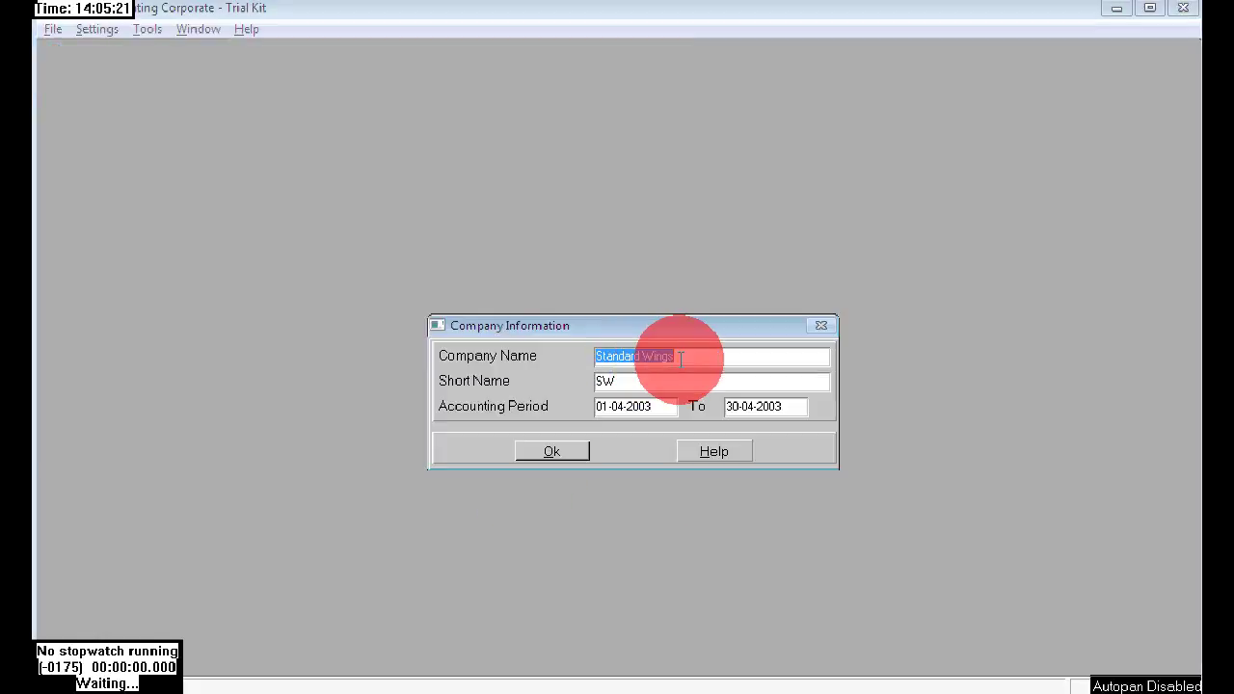
- Set the company name to "RRs institute of Laerninf" and the short name to "RRs", keeping the default accounting period
{"action": "type", "text": "RRs"}
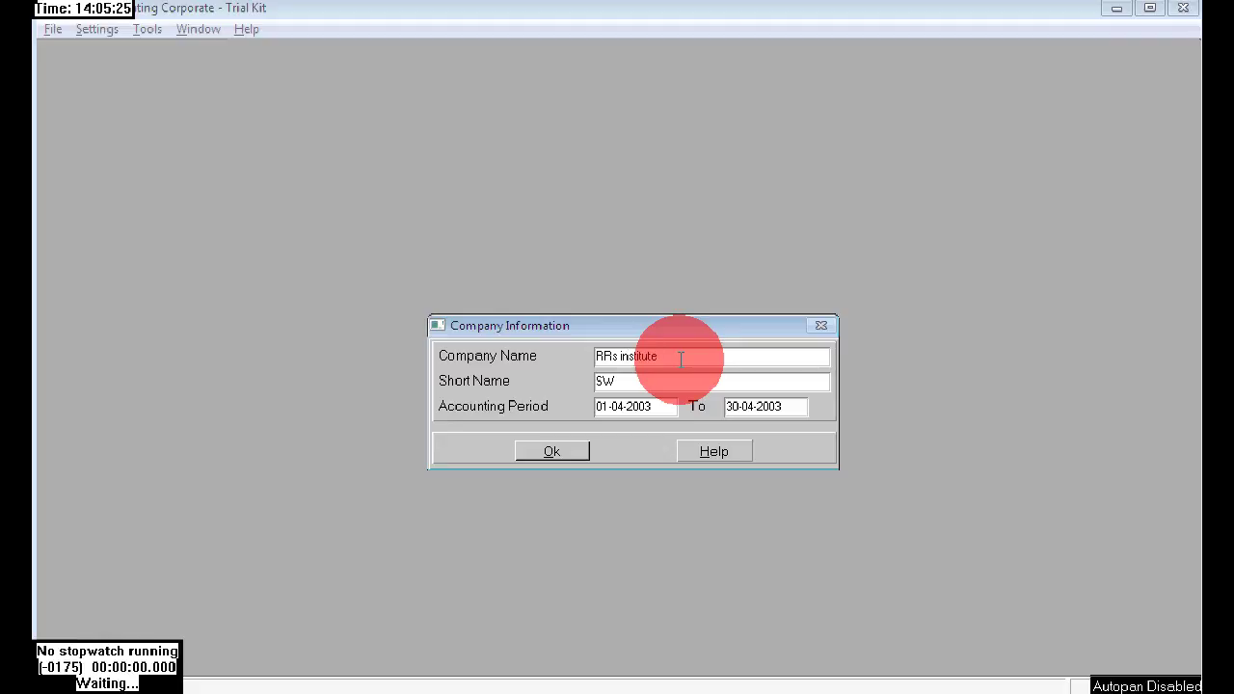
{"action": "type", "text": "institute of Learn"}
{"action": "key", "text": "Delete"}
{"action": "type", "text": "%RRI"}
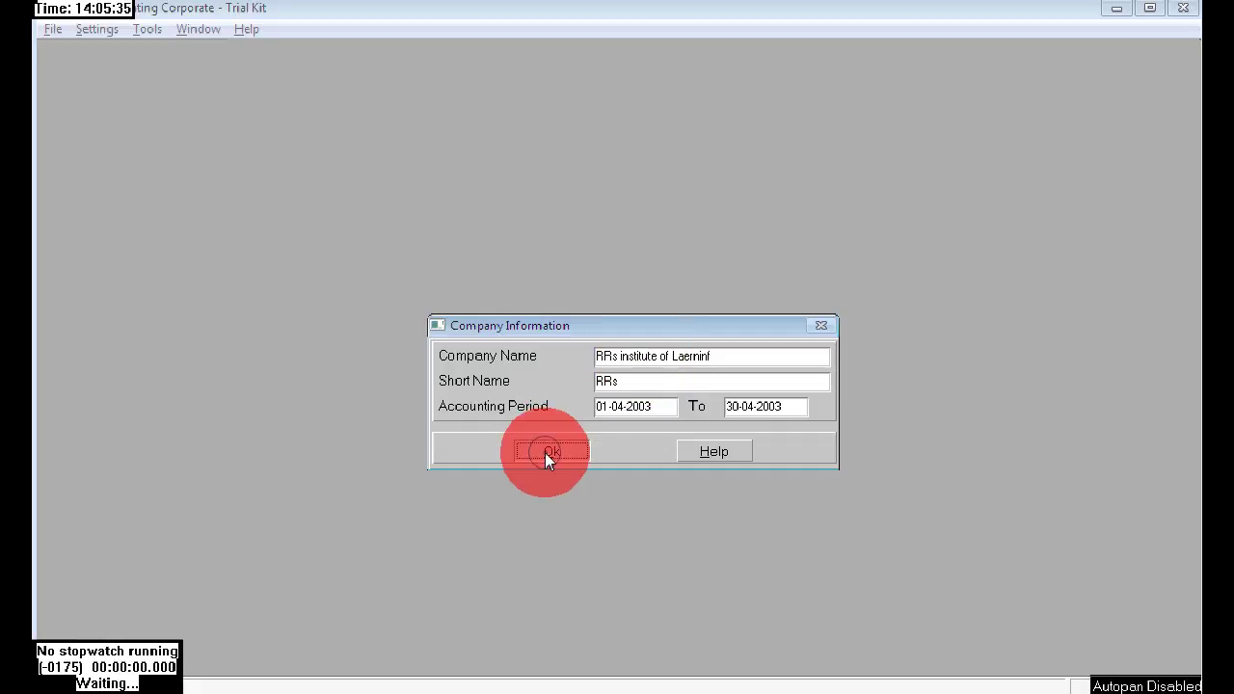
{"action": "left_click", "coordinate": [545, 452]}
- Disable units and partywise discounts in the financial accounting modules, and accept the default advanced settings
{"action": "left_click", "coordinate": [349, 272]}
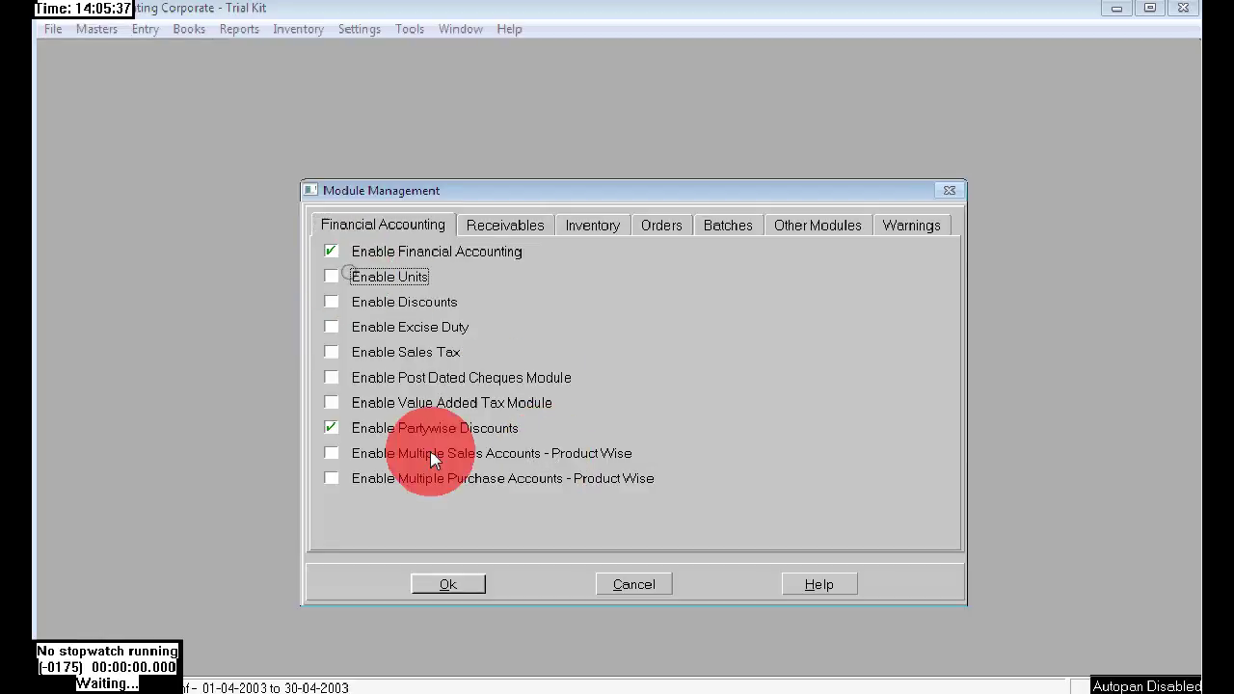
{"action": "left_click", "coordinate": [381, 427]}
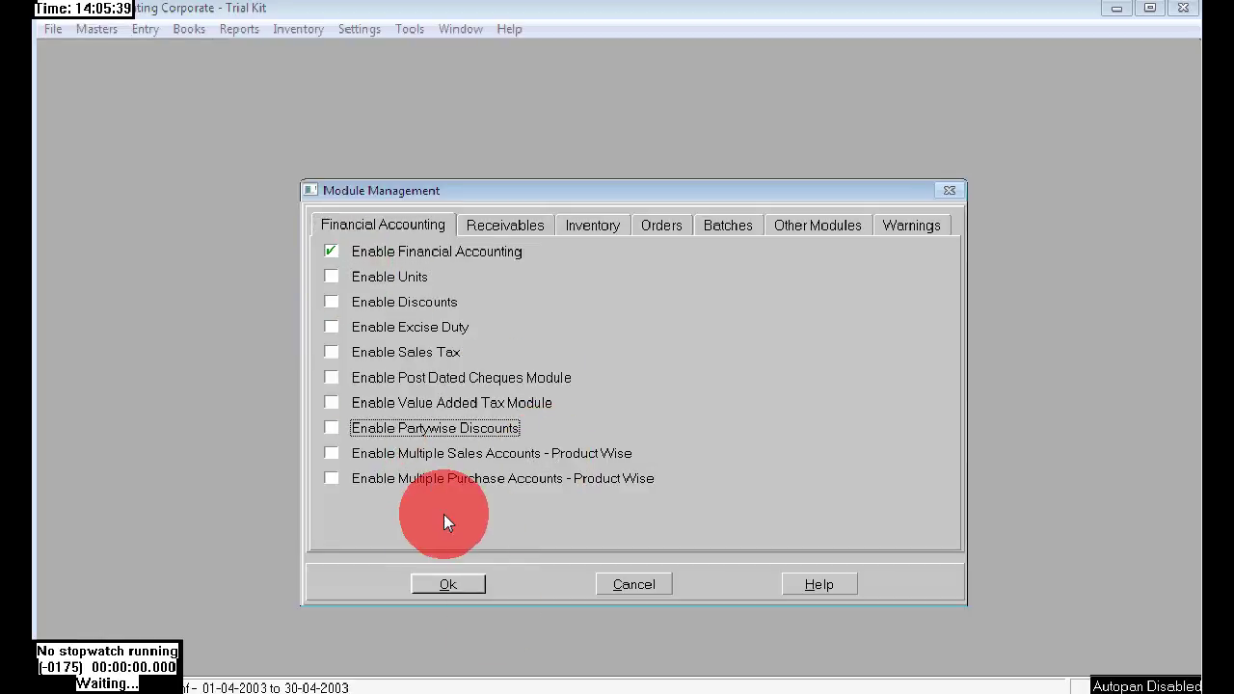
{"action": "left_click", "coordinate": [457, 583]}
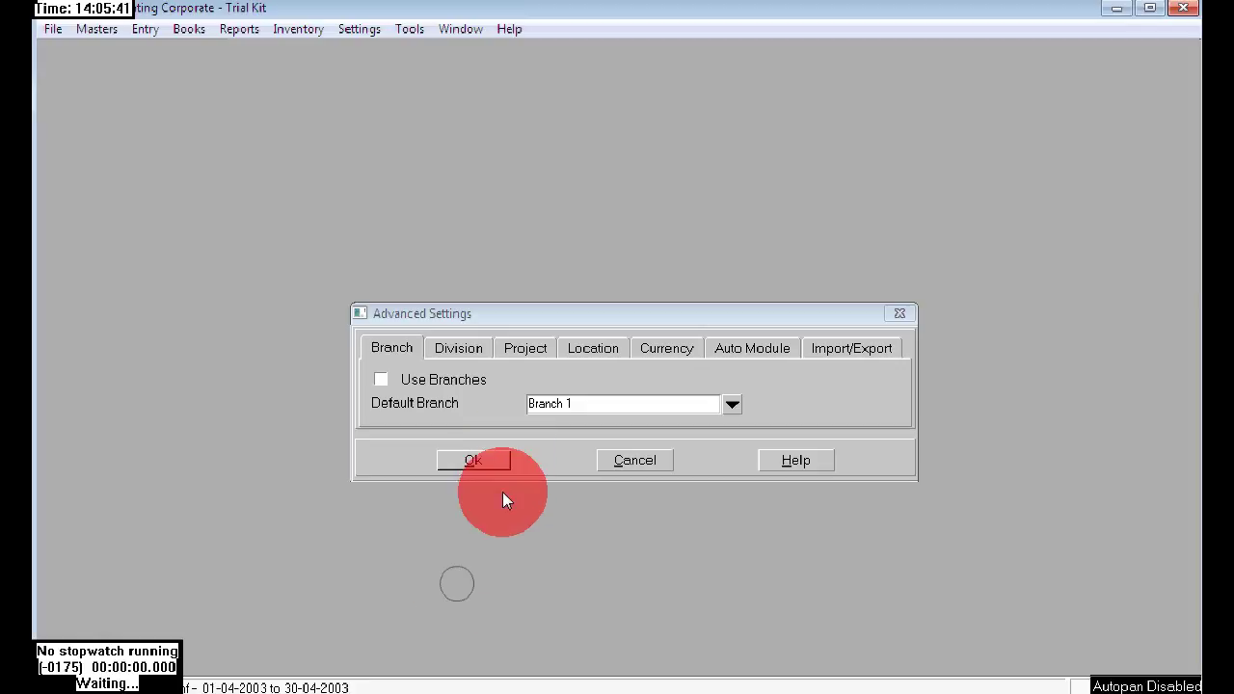
{"action": "left_click", "coordinate": [479, 457]}
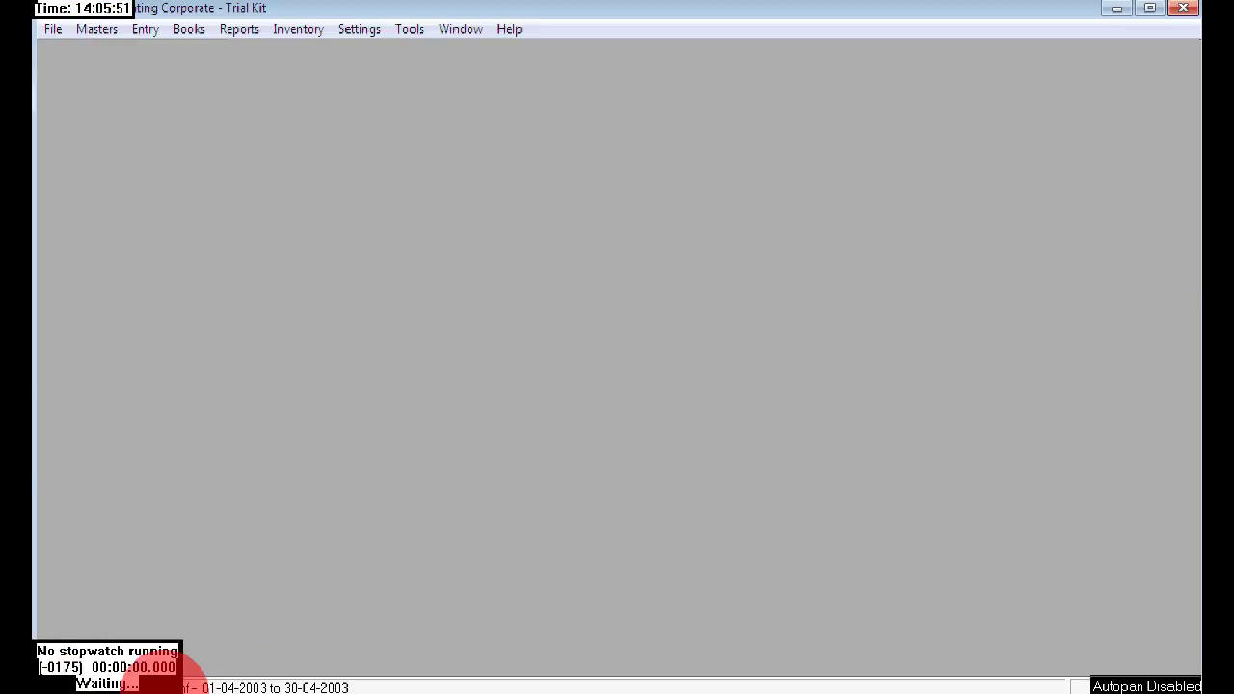
- Create a Product master named "Hp printers" under the parent group All Products
{"action": "left_click", "coordinate": [86, 31]}
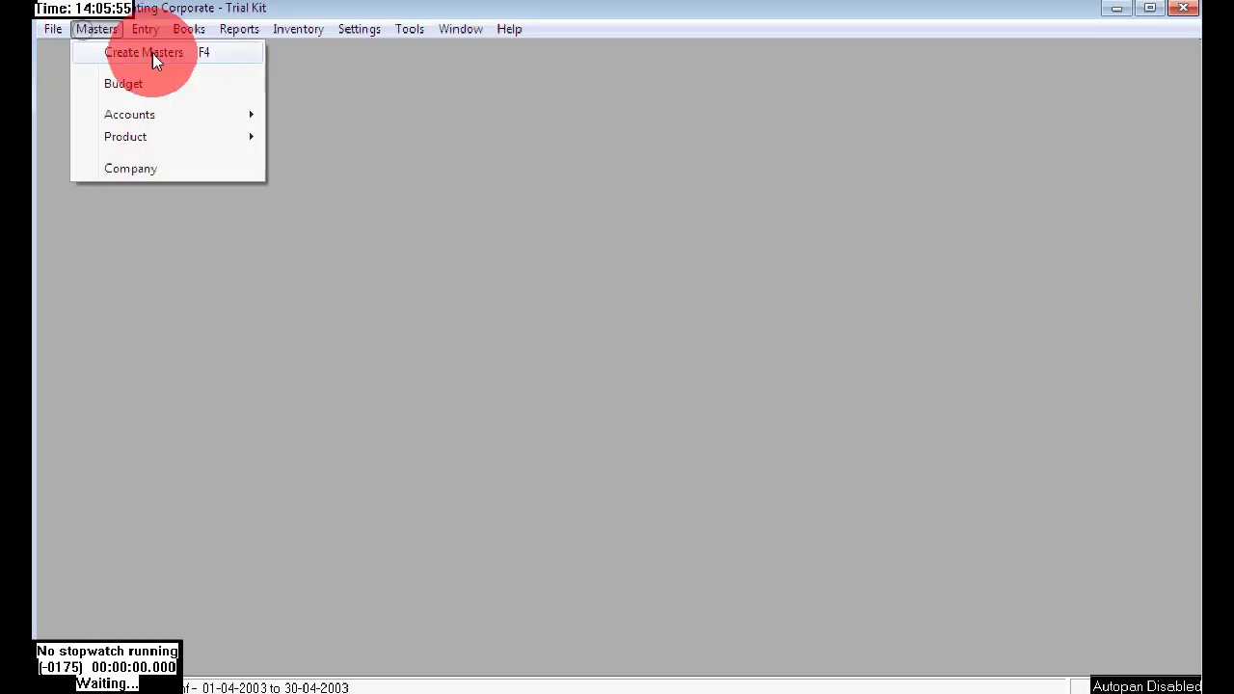
{"action": "left_click", "coordinate": [209, 56]}
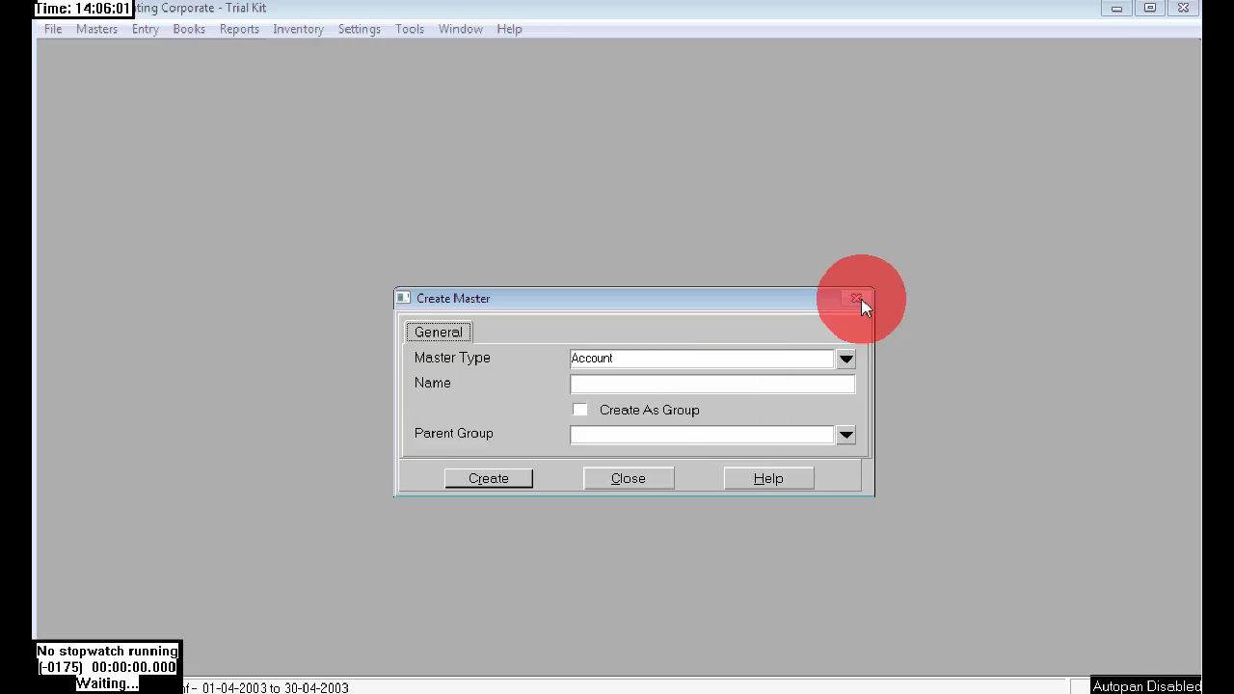
{"action": "left_click", "coordinate": [847, 360]}
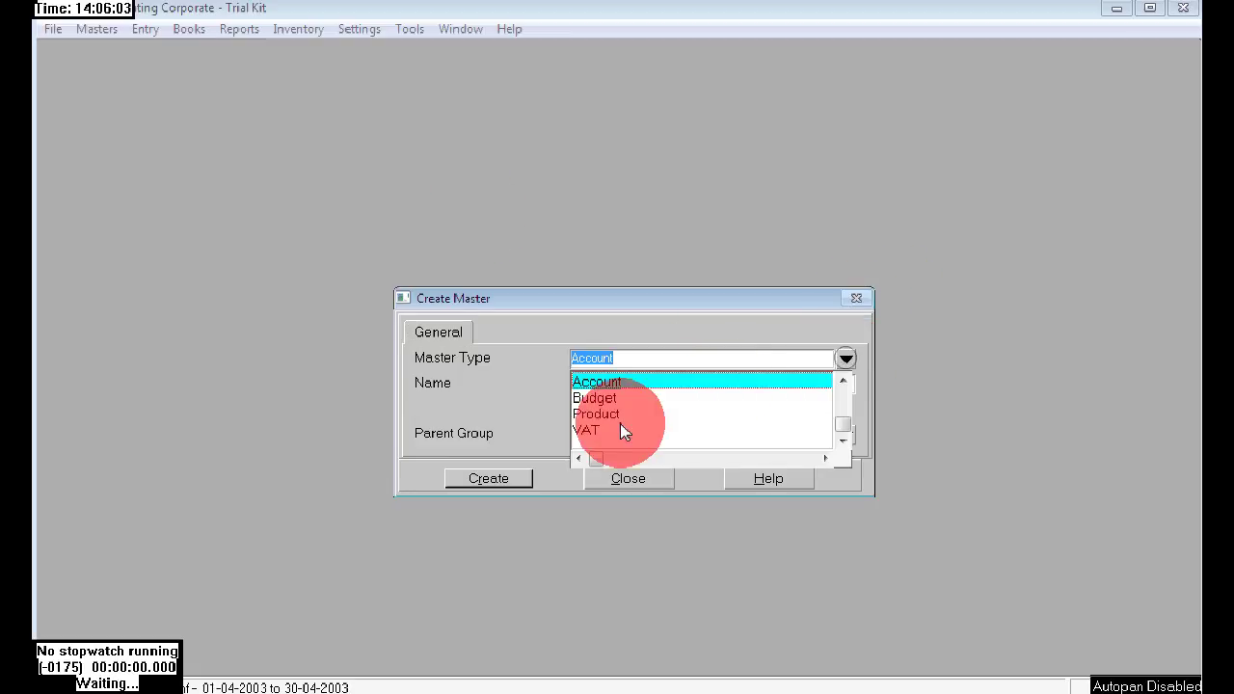
{"action": "left_click", "coordinate": [604, 410]}
{"action": "left_click", "coordinate": [665, 356]}
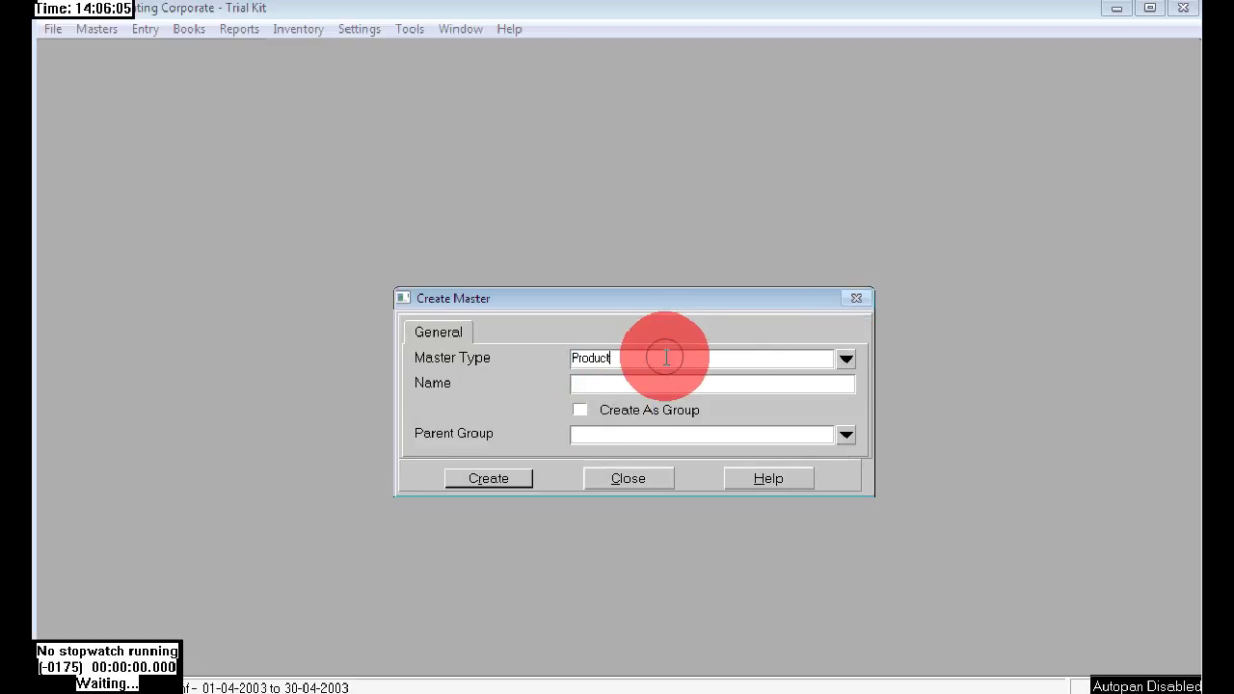
{"action": "left_click", "coordinate": [735, 386]}
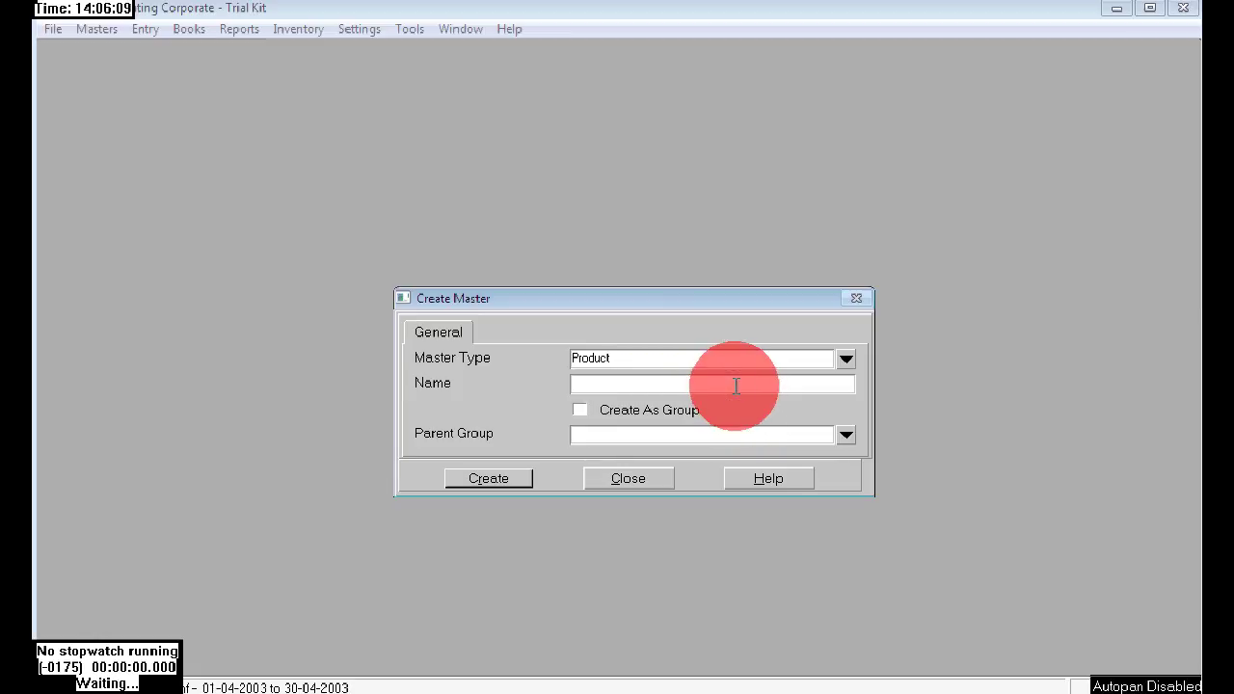
{"action": "type", "text": "Hp printers"}
{"action": "key", "text": "Tab"}
{"action": "key", "text": "Tab"}
{"action": "type", "text": "a"}
{"action": "key", "text": "Tab"}
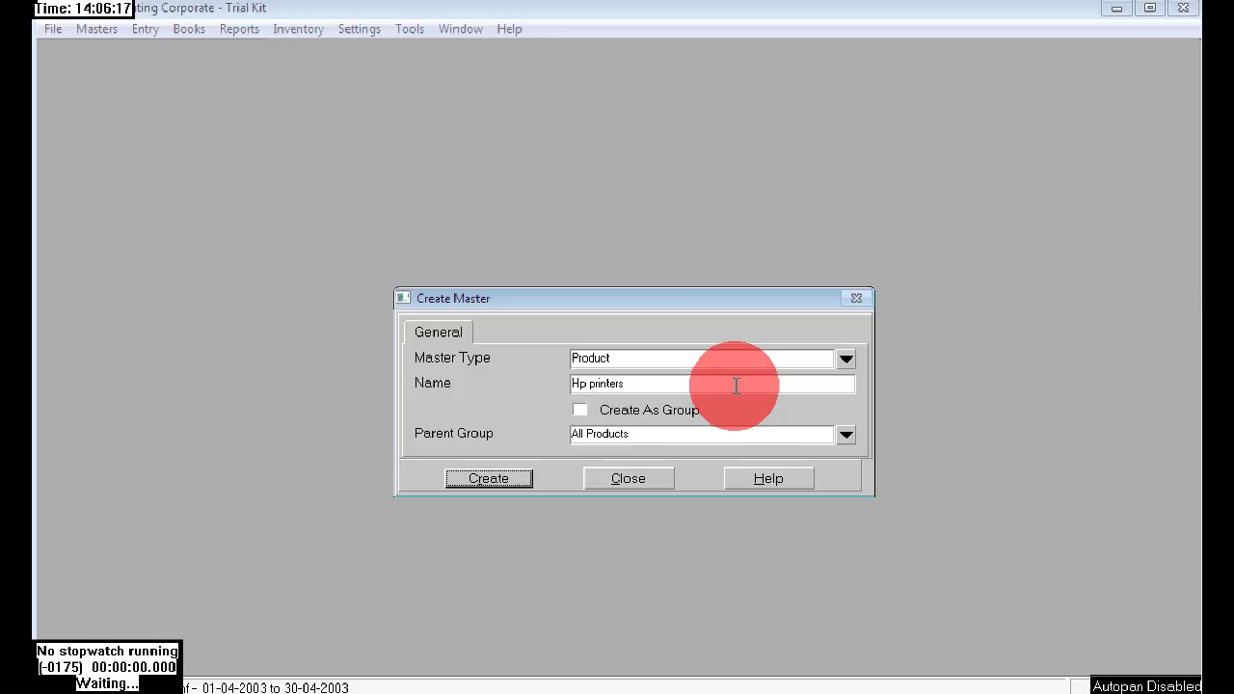
{"action": "left_click", "coordinate": [471, 487]}
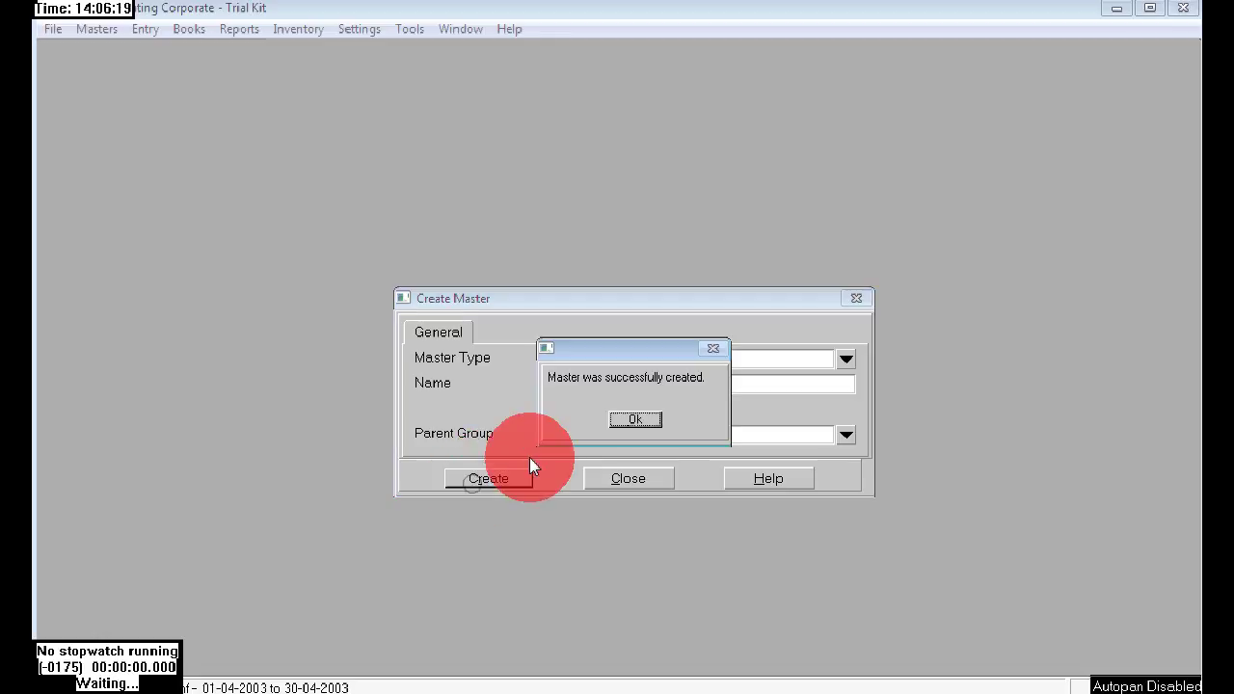
{"action": "left_click", "coordinate": [636, 420]}
- Create an Account master named "Mr X" under the parent group Sundry Creditors and finish creating masters
{"action": "left_click", "coordinate": [842, 359]}
{"action": "left_click", "coordinate": [595, 382]}
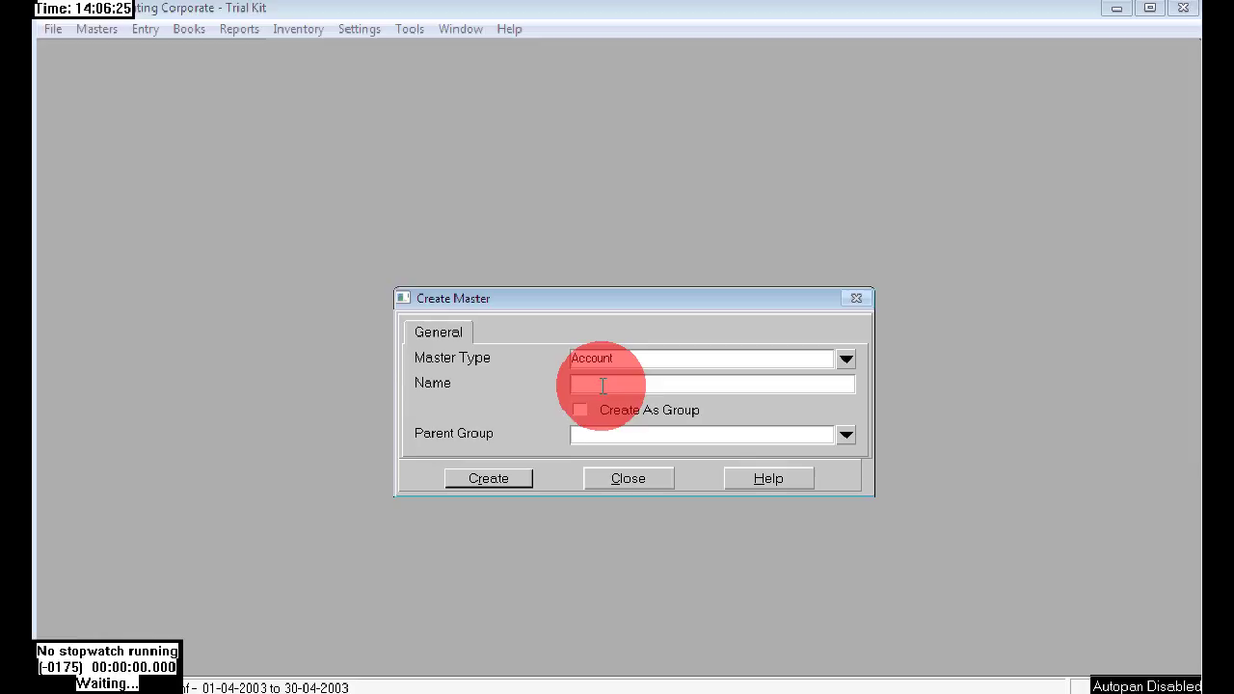
{"action": "type", "text": "Mr x"}
{"action": "left_click", "coordinate": [617, 432]}
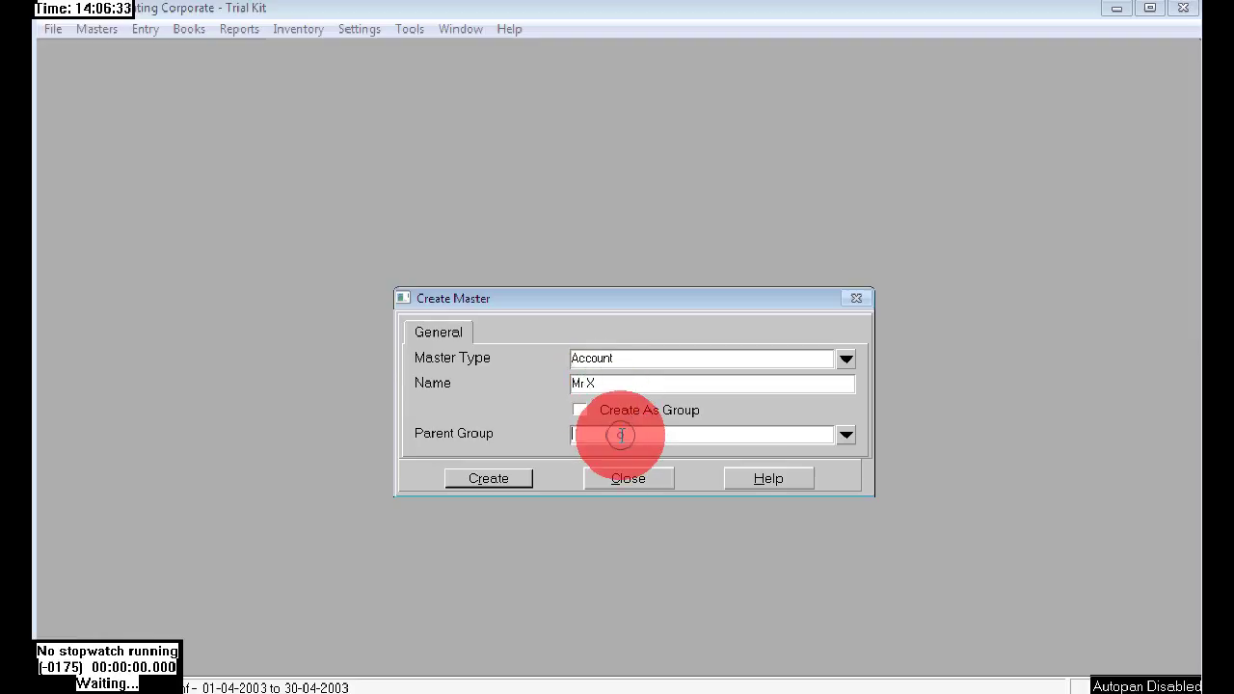
{"action": "type", "text": "sundry c"}
{"action": "left_click", "coordinate": [496, 487]}
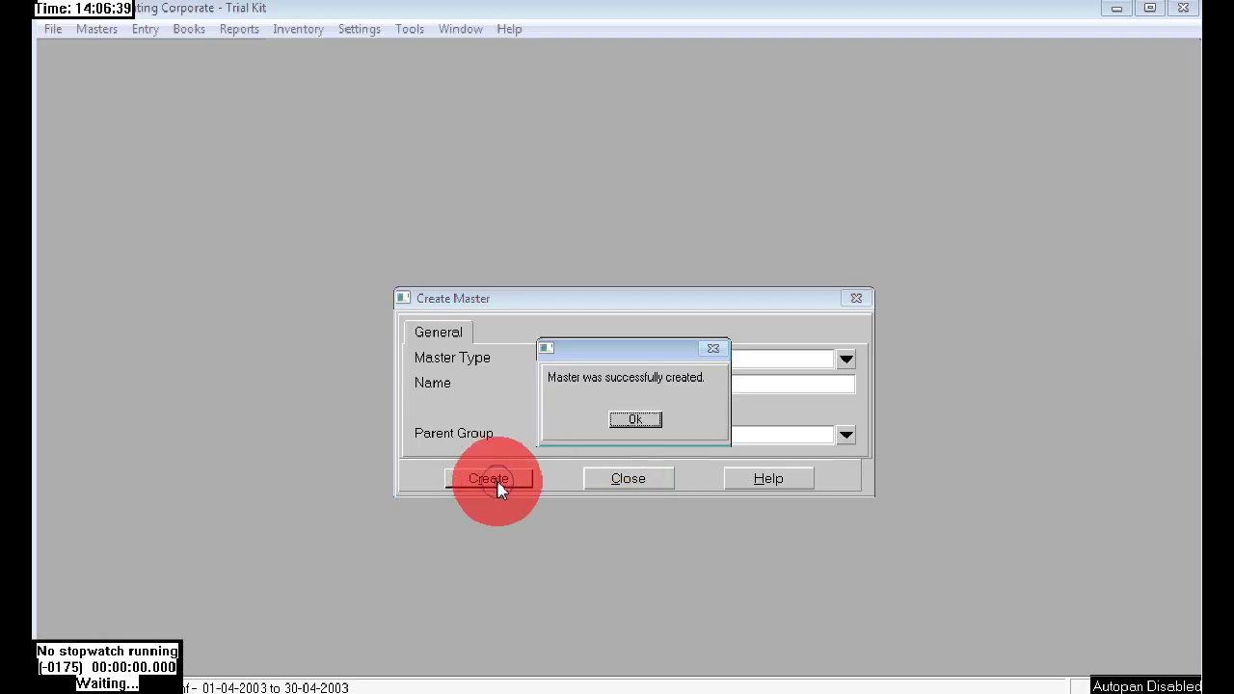
{"action": "left_click", "coordinate": [636, 420]}
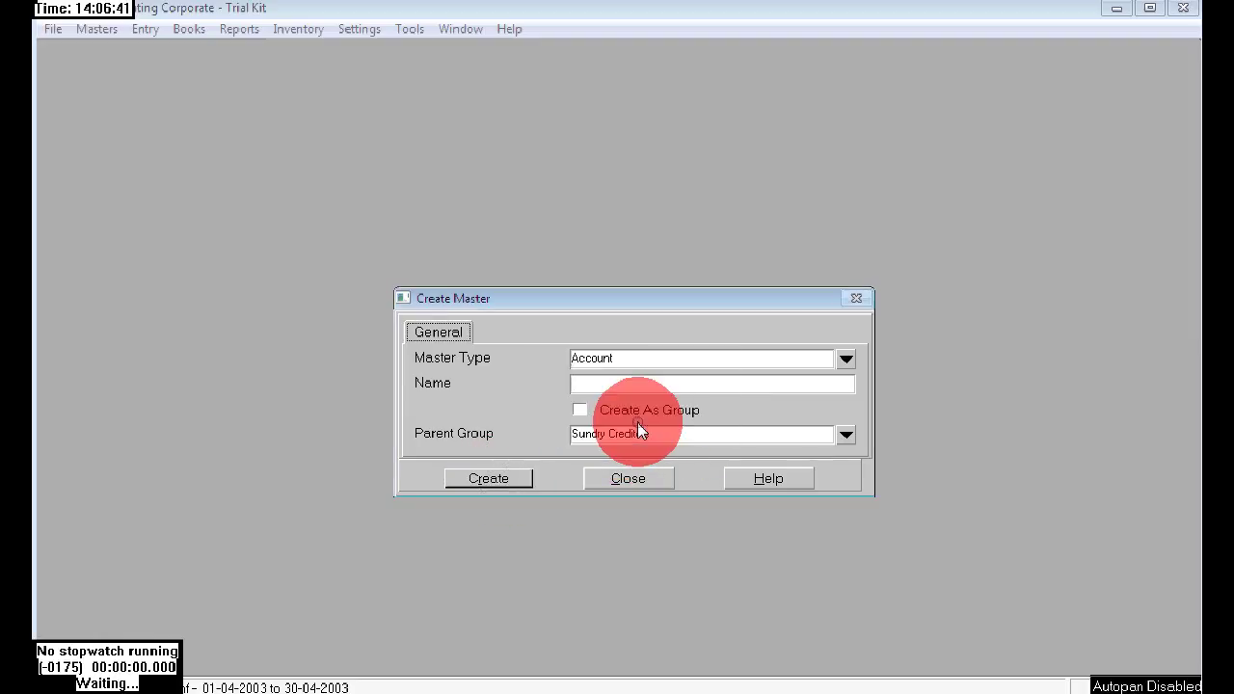
{"action": "left_click", "coordinate": [629, 482]}
- Start opening stock voucher 1 and enter Hp printers as the product on its first line
{"action": "left_click", "coordinate": [142, 30]}
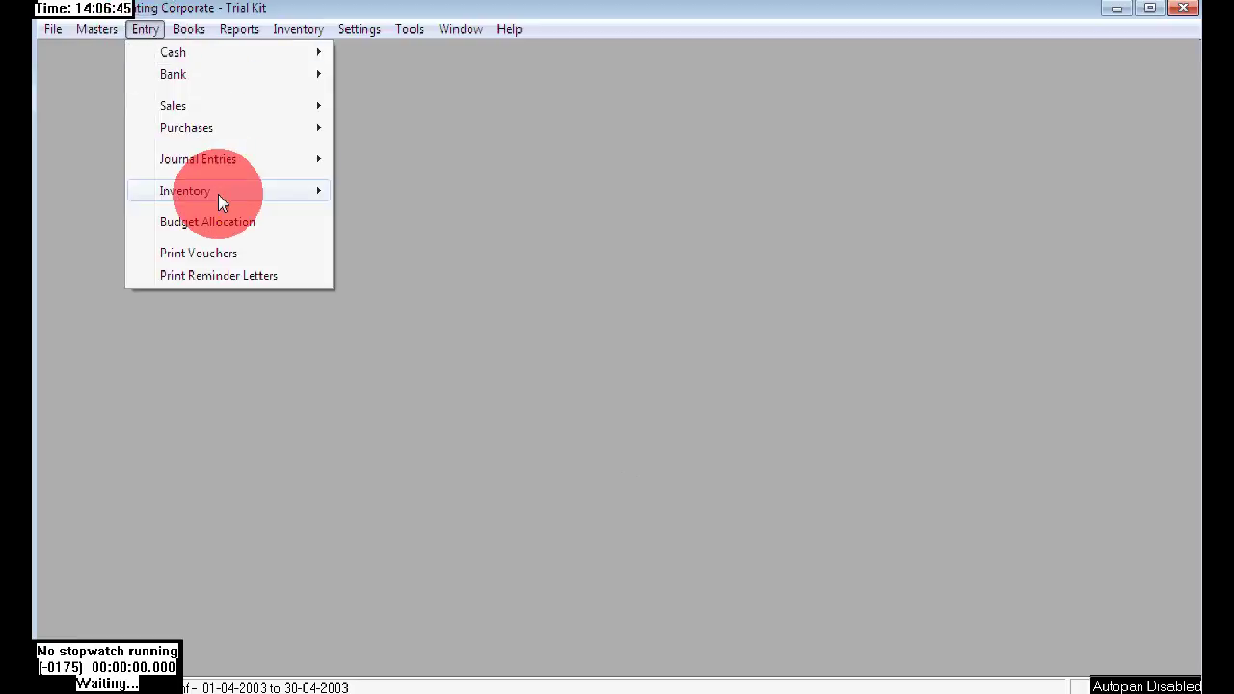
{"action": "mouse_move", "coordinate": [218, 194]}
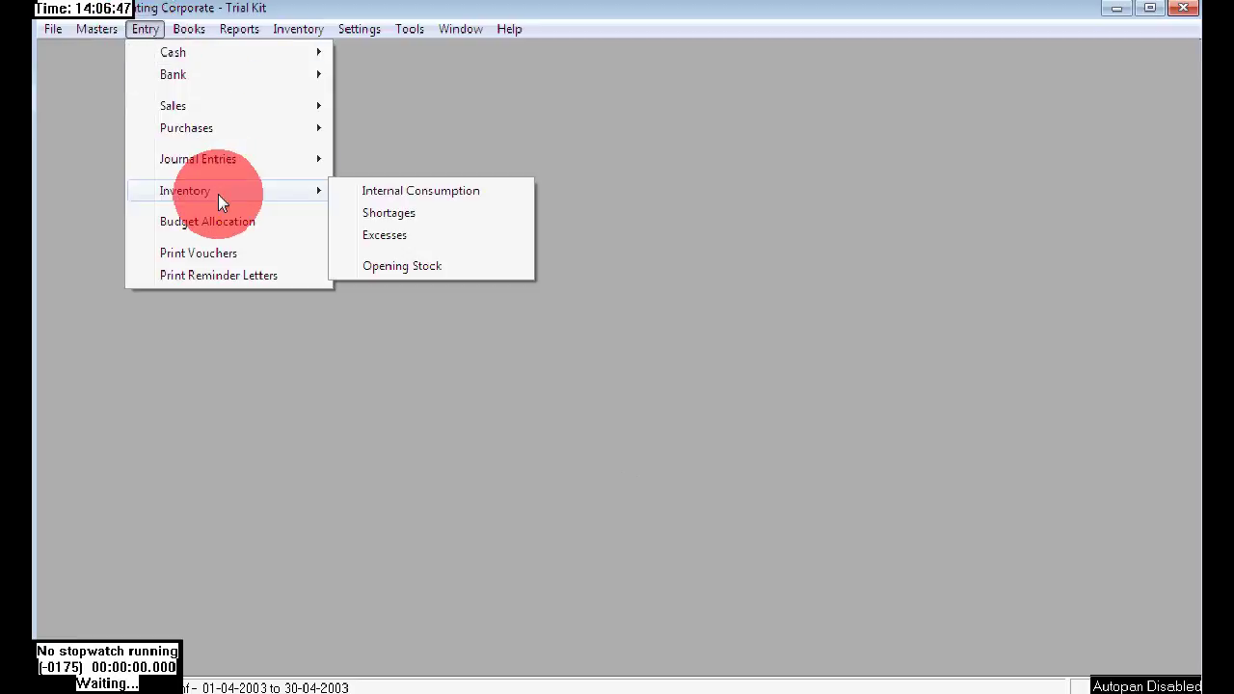
{"action": "left_click", "coordinate": [500, 274]}
{"action": "left_click", "coordinate": [620, 207]}
{"action": "left_click", "coordinate": [457, 371]}
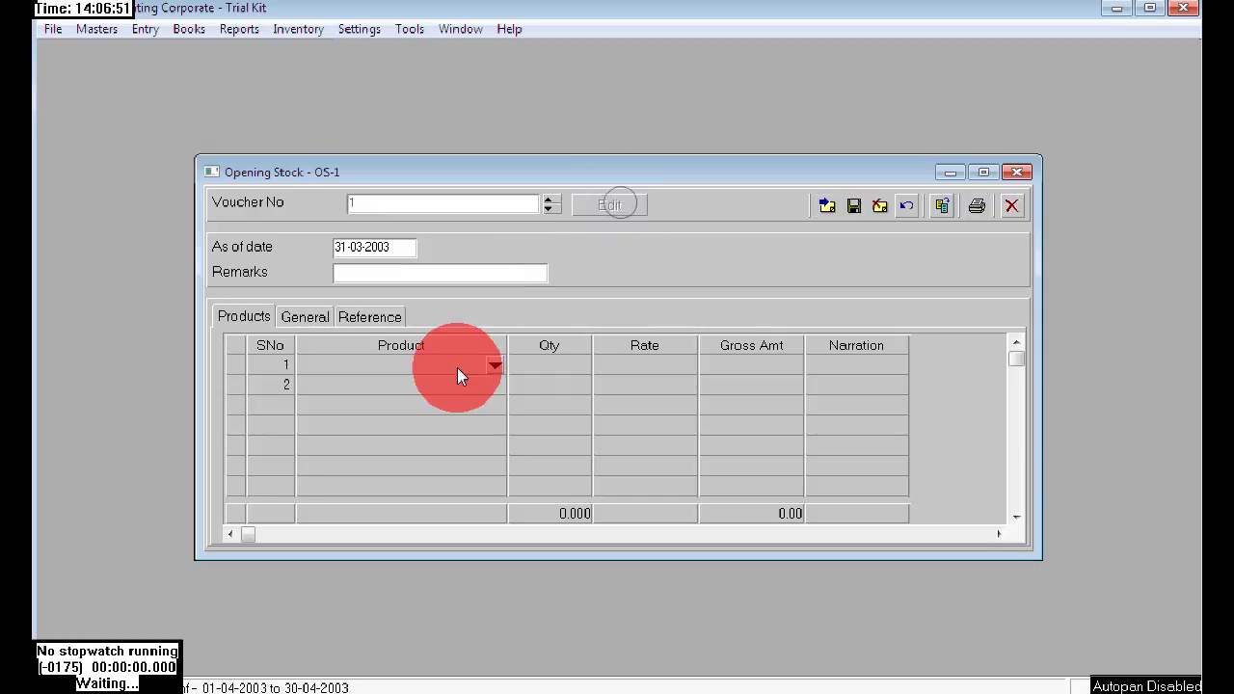
{"action": "type", "text": "hp"}
{"action": "key", "text": "Return"}
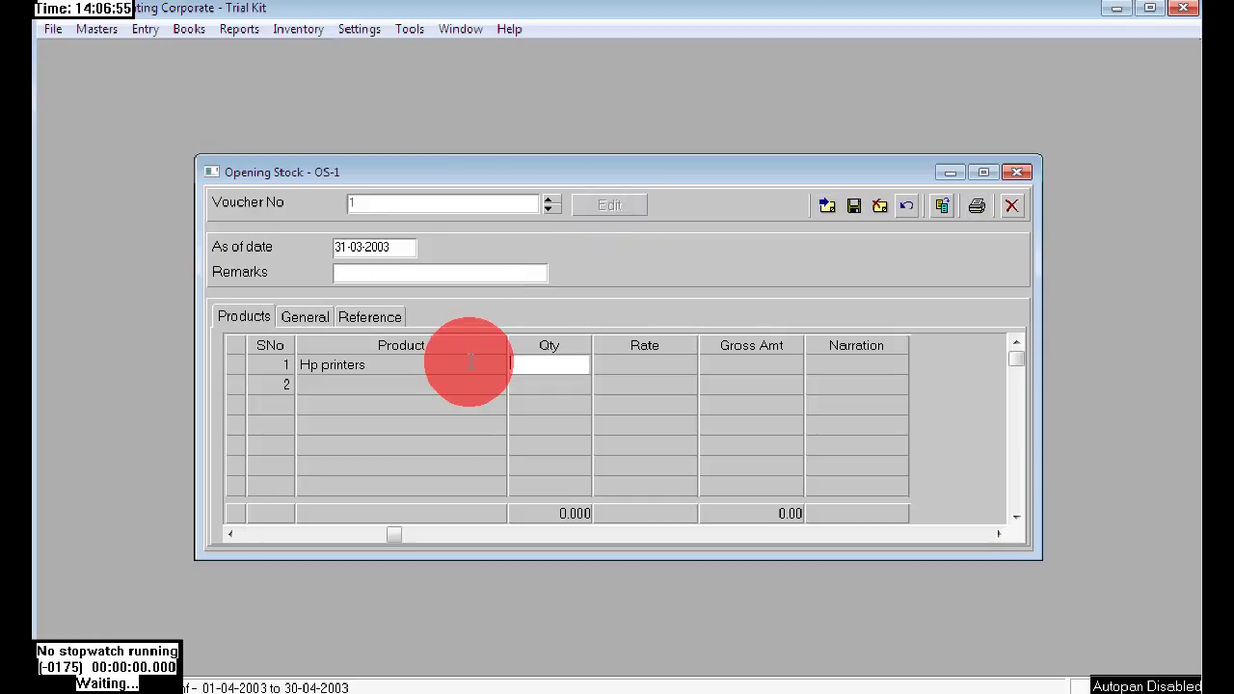
- Set the Hp printers line to quantity 100 and rate 2,500, then save and close the opening stock voucher
{"action": "type", "text": "1"}
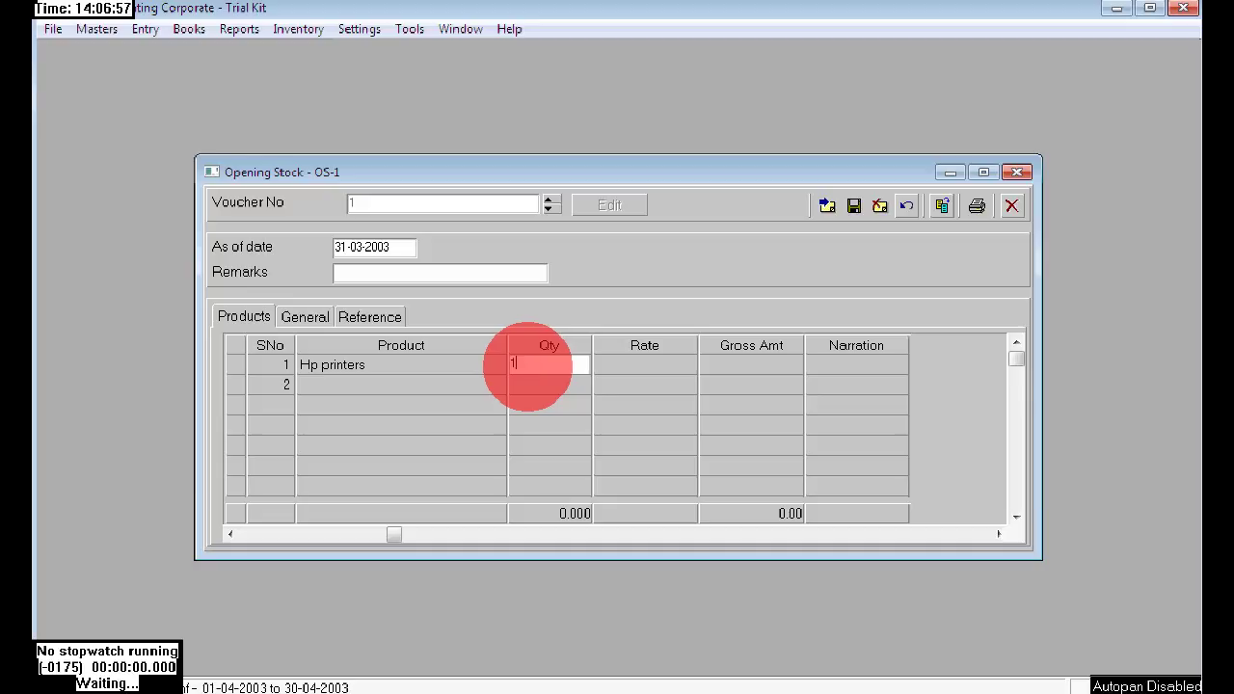
{"action": "type", "text": "00"}
{"action": "left_click", "coordinate": [613, 366]}
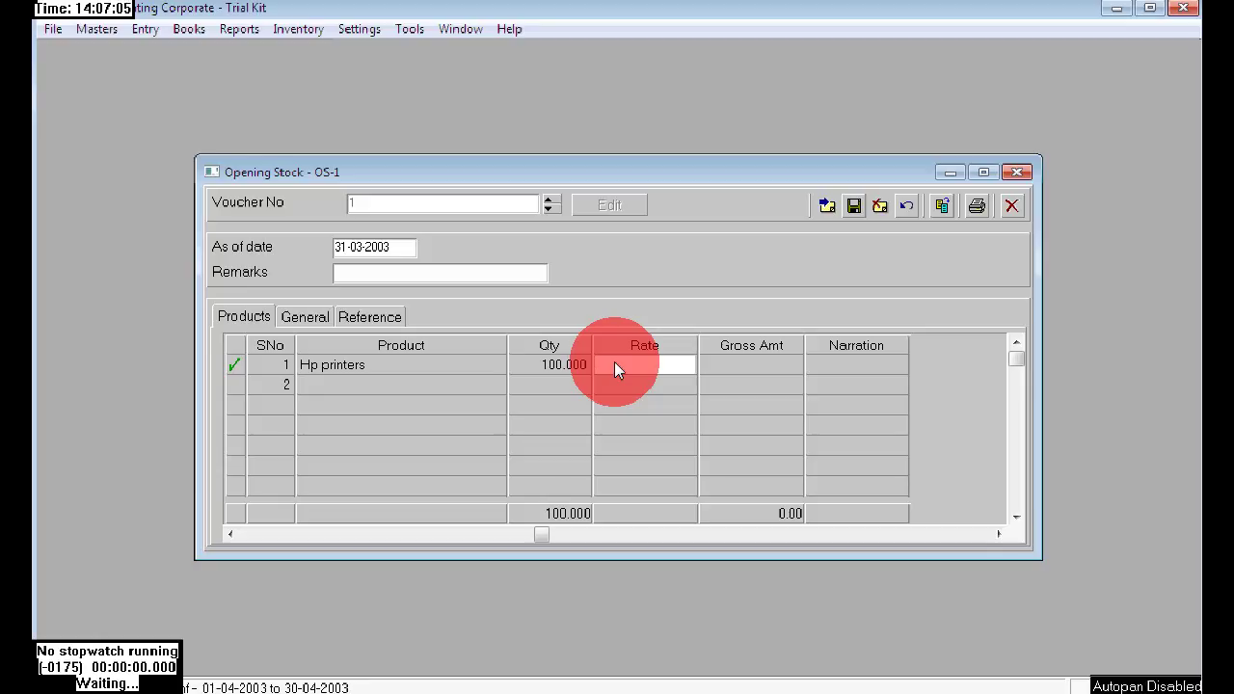
{"action": "type", "text": "2,500"}
{"action": "key", "text": "Return"}
{"action": "key", "text": "Return"}
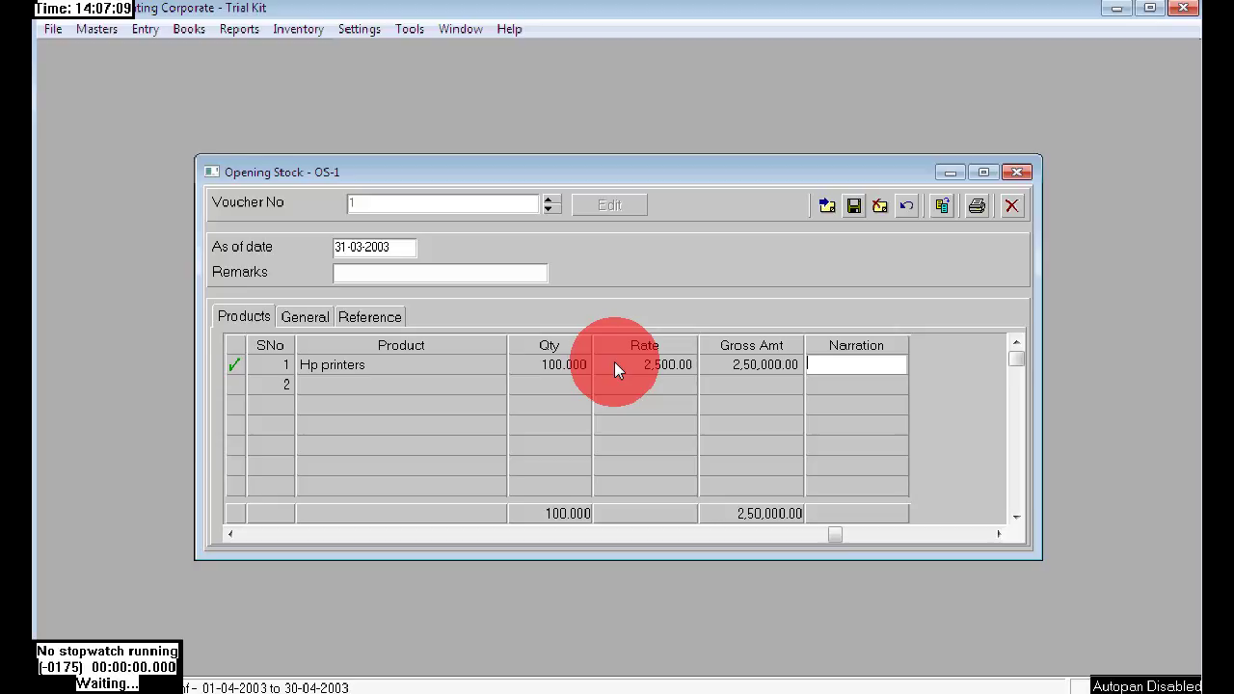
{"action": "key", "text": "Return"}
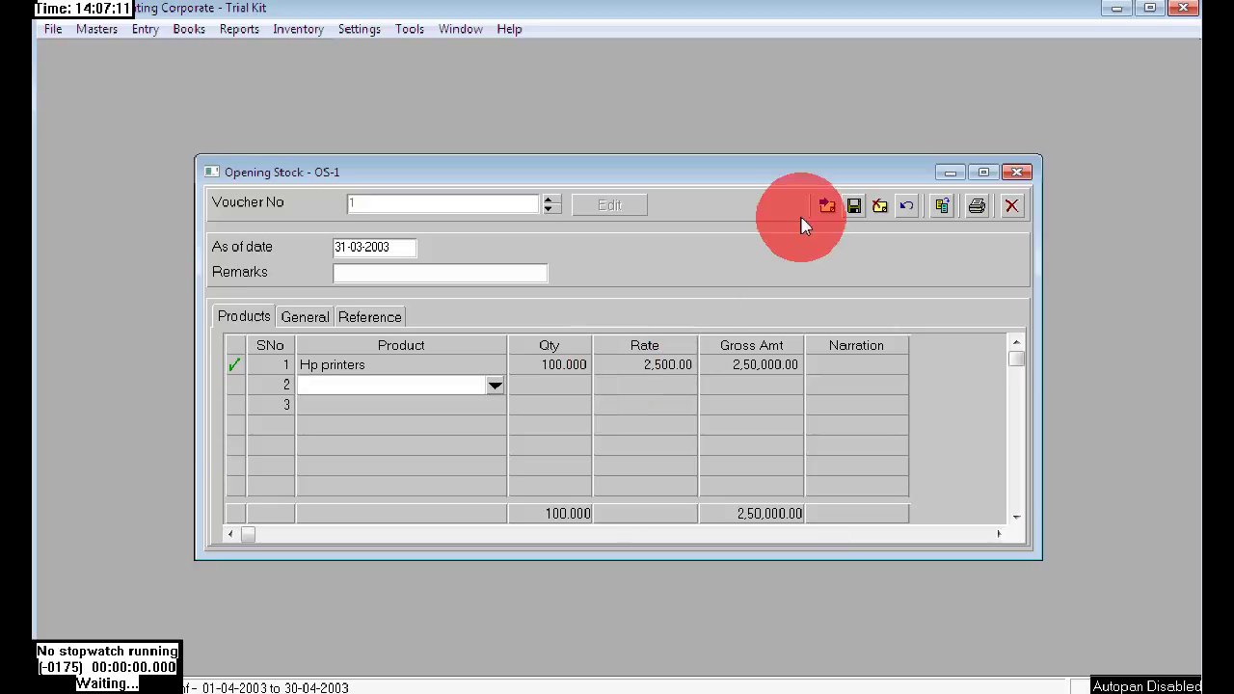
{"action": "left_click", "coordinate": [853, 208]}
{"action": "left_click", "coordinate": [353, 204]}
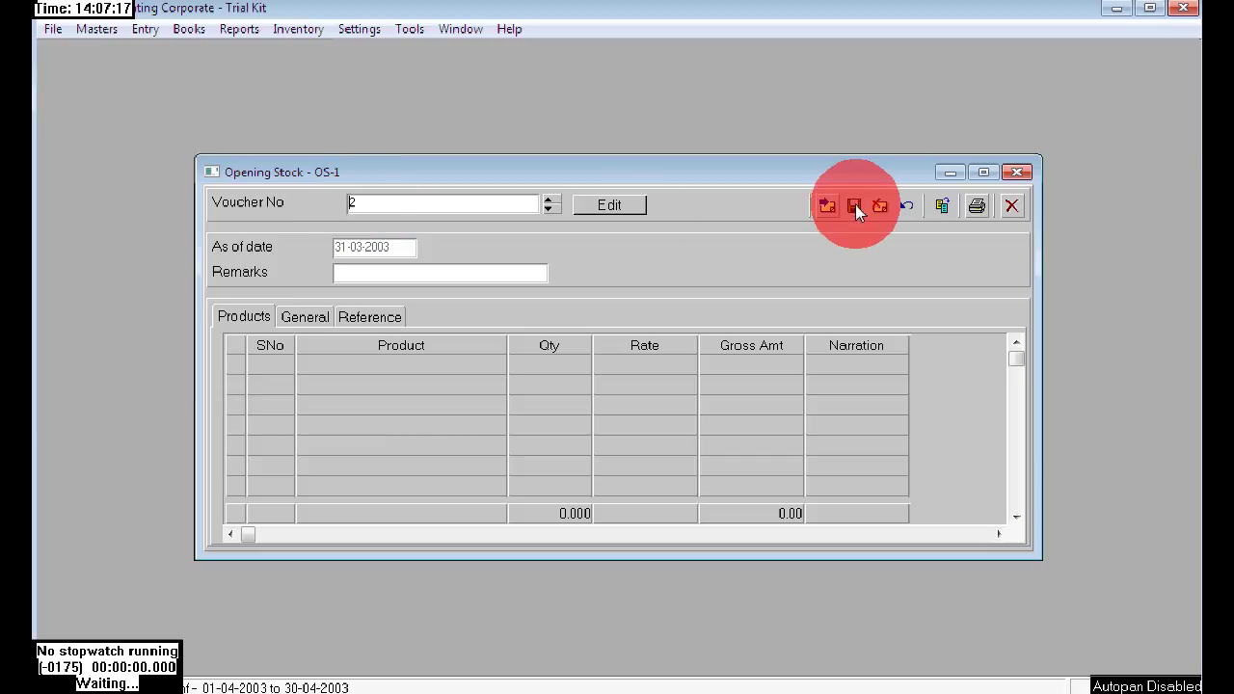
{"action": "left_click", "coordinate": [1018, 173]}
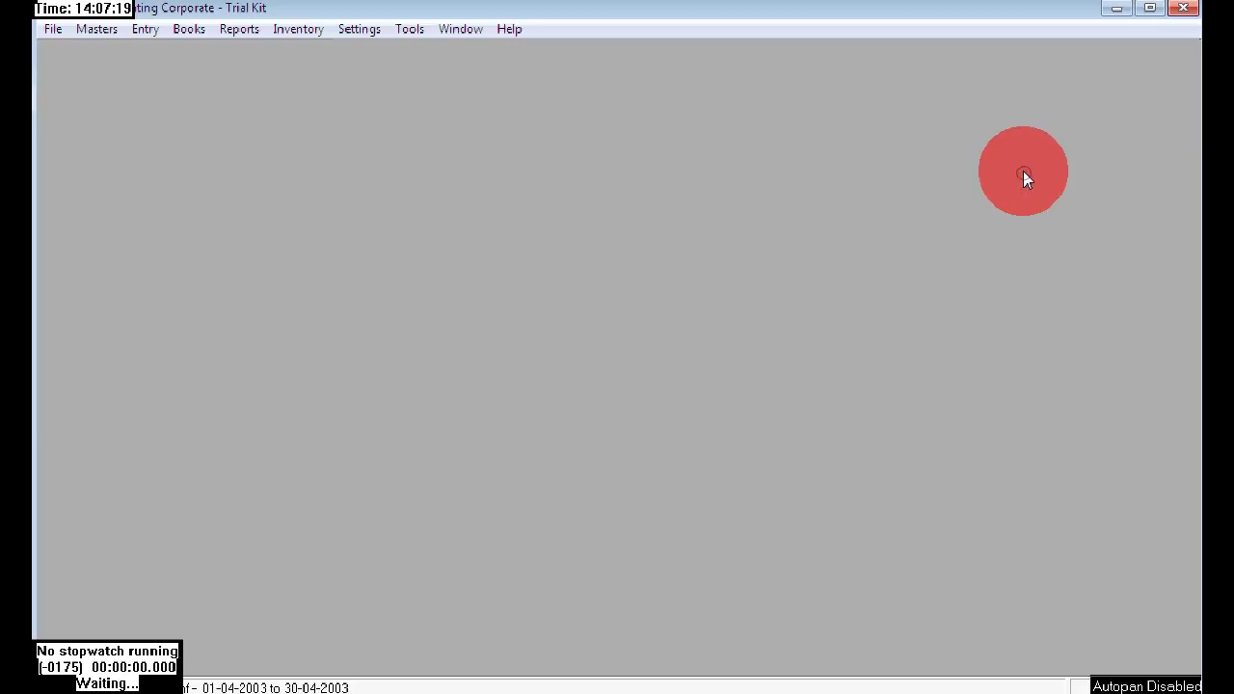
- Generate the weighted average stock valuation report for All Products as at 30-04-2003, including gross amount and adjustments
{"action": "left_click", "coordinate": [286, 29]}
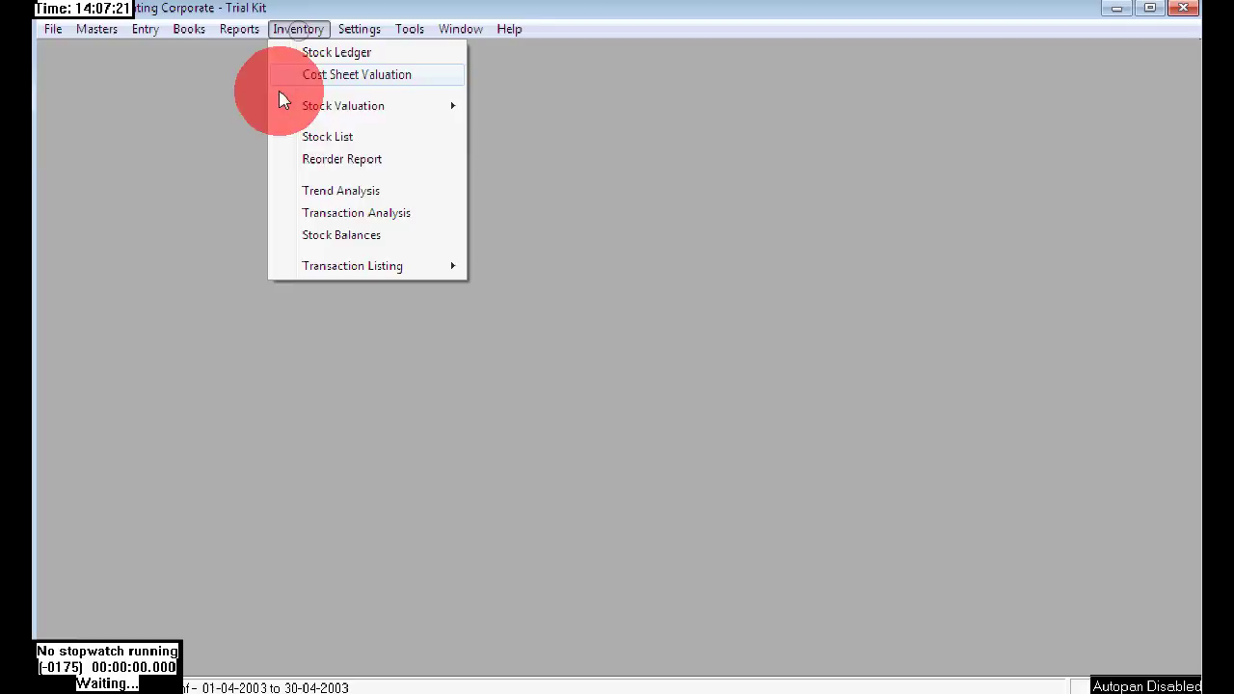
{"action": "mouse_move", "coordinate": [356, 108]}
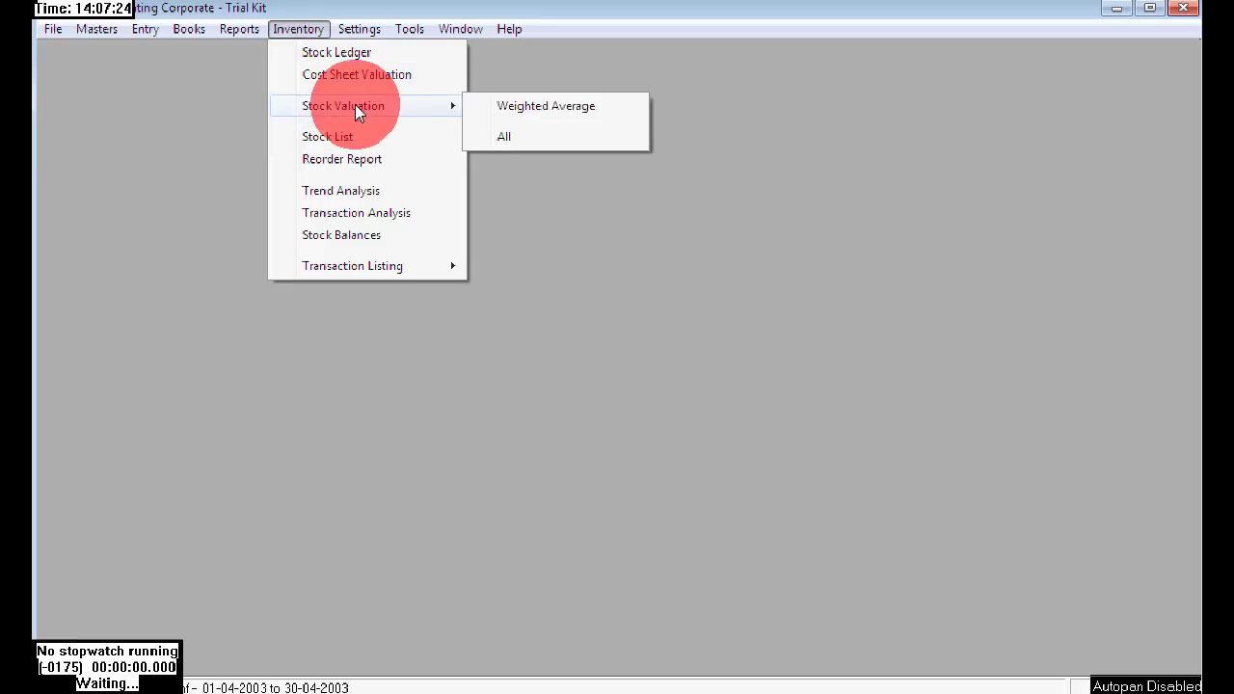
{"action": "left_click", "coordinate": [545, 108]}
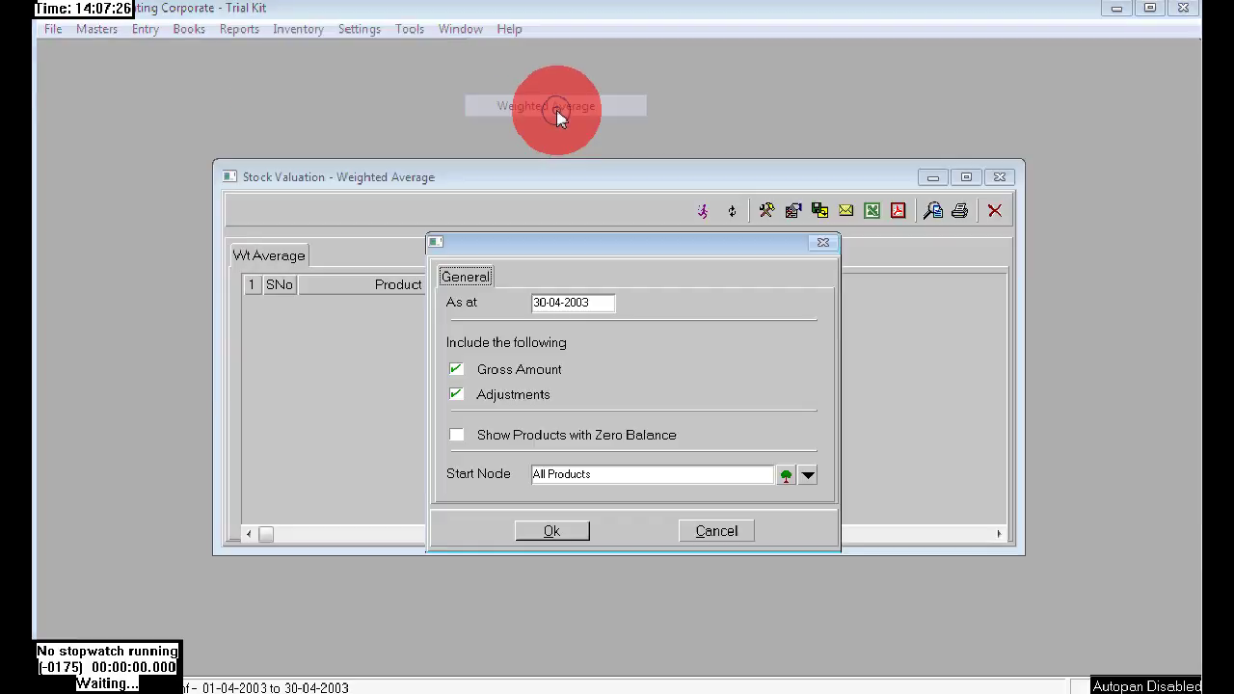
{"action": "left_click", "coordinate": [552, 531]}
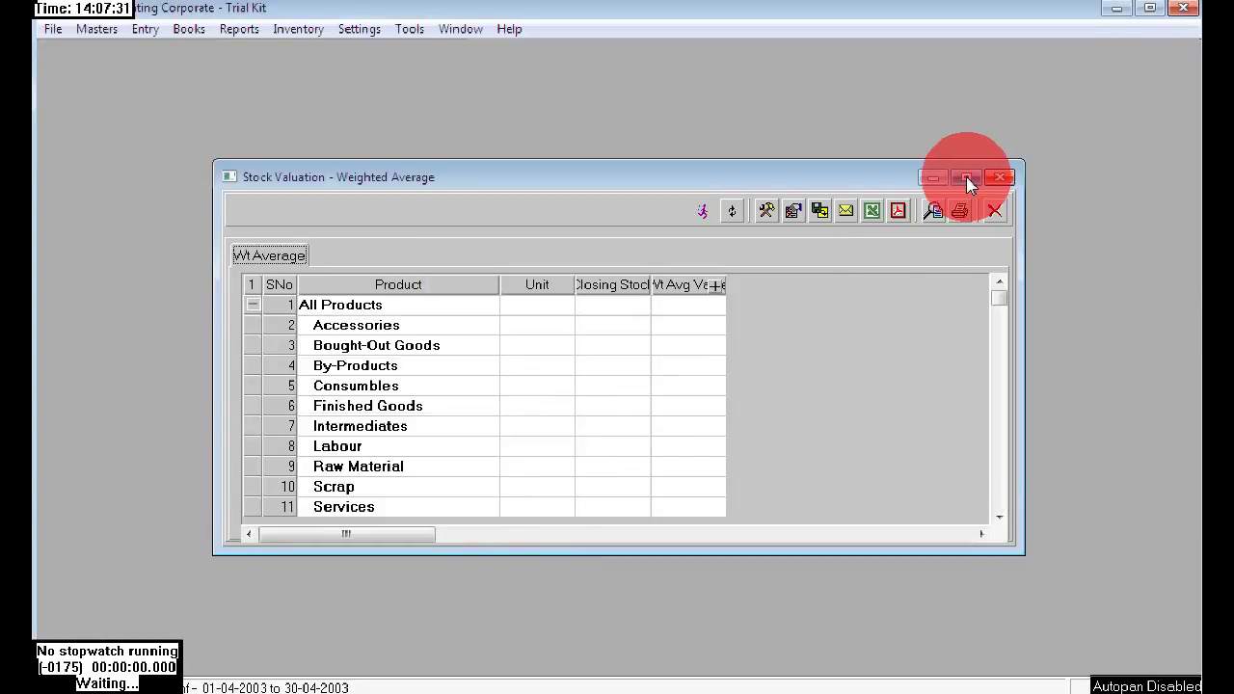
- Examine the closing stock and weighted average value of Hp printers in the stock valuation report, and close the report
{"action": "left_click", "coordinate": [395, 506]}
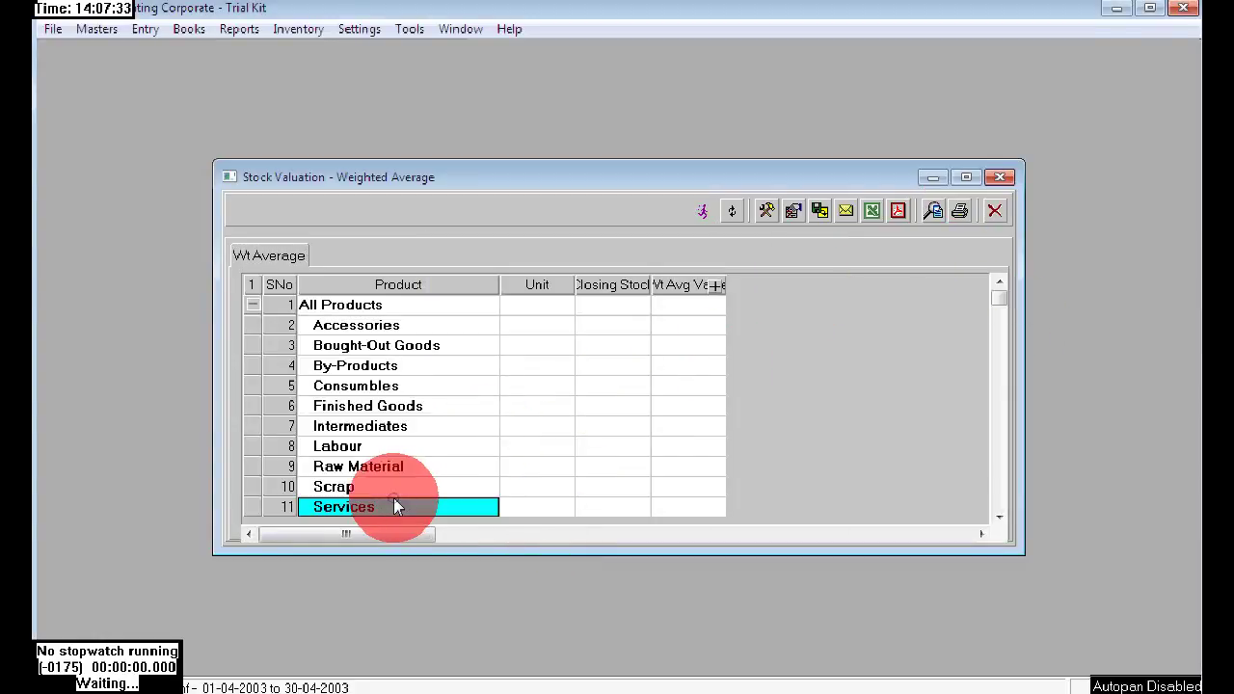
{"action": "key", "text": "Down"}
{"action": "key", "text": "Down"}
{"action": "key", "text": "Down"}
{"action": "key", "text": "Down"}
{"action": "key", "text": "Down"}
{"action": "key", "text": "Down"}
{"action": "key", "text": "Up"}
{"action": "key", "text": "Up"}
{"action": "key", "text": "Up"}
{"action": "key", "text": "Up"}
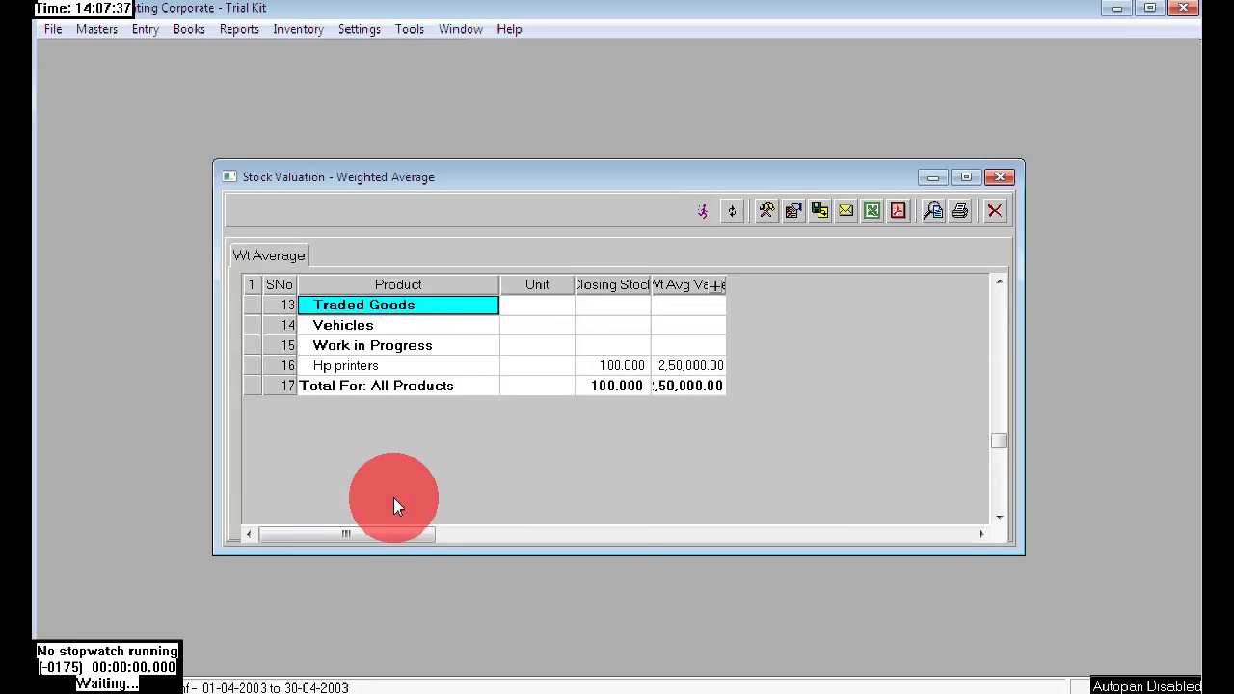
{"action": "left_click", "coordinate": [609, 366]}
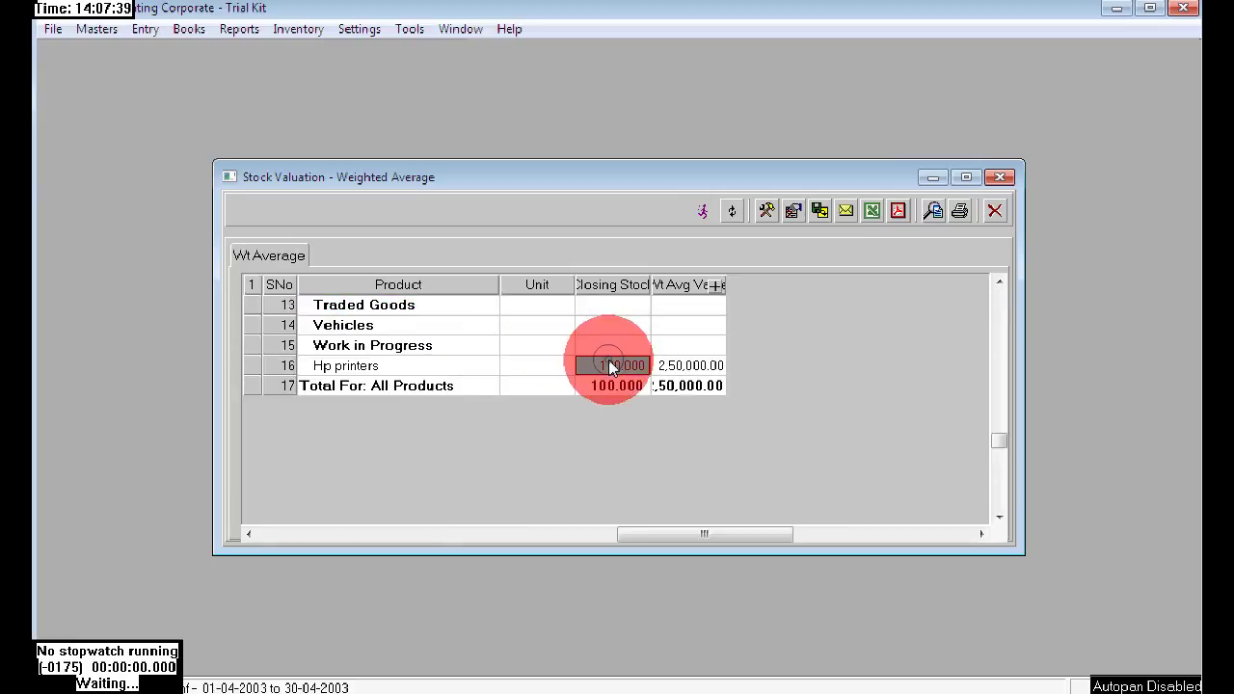
{"action": "left_click", "coordinate": [333, 367]}
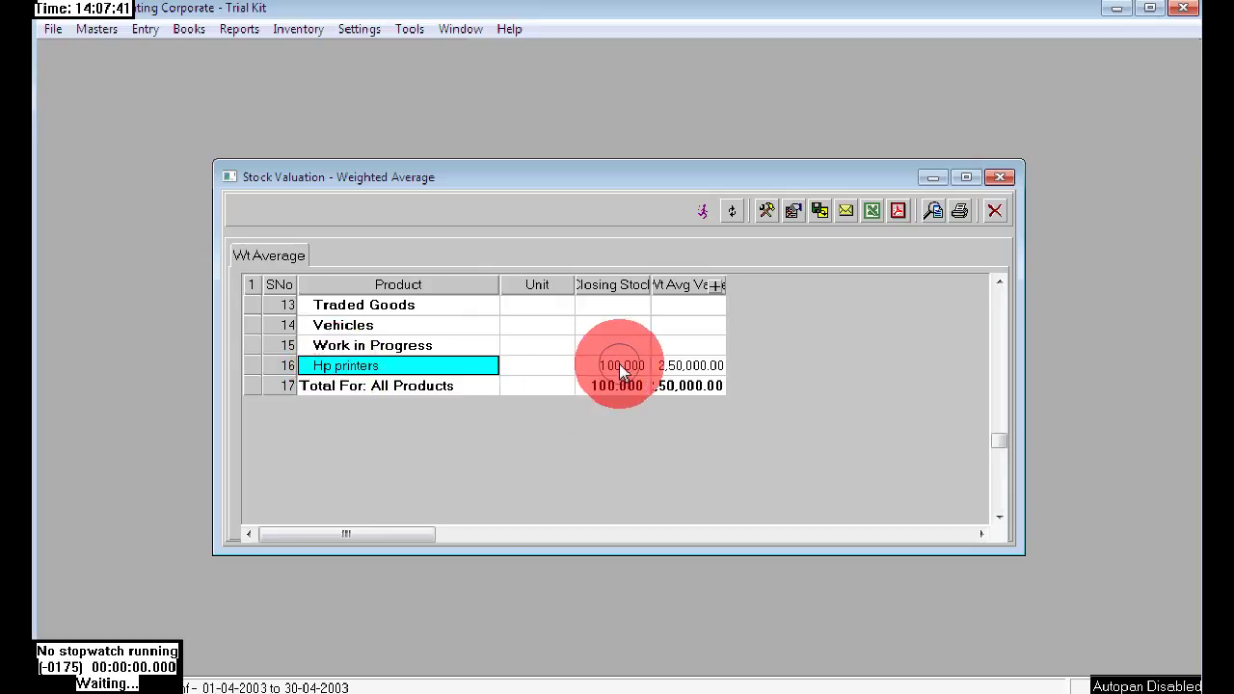
{"action": "left_click", "coordinate": [618, 366]}
{"action": "left_click", "coordinate": [693, 364]}
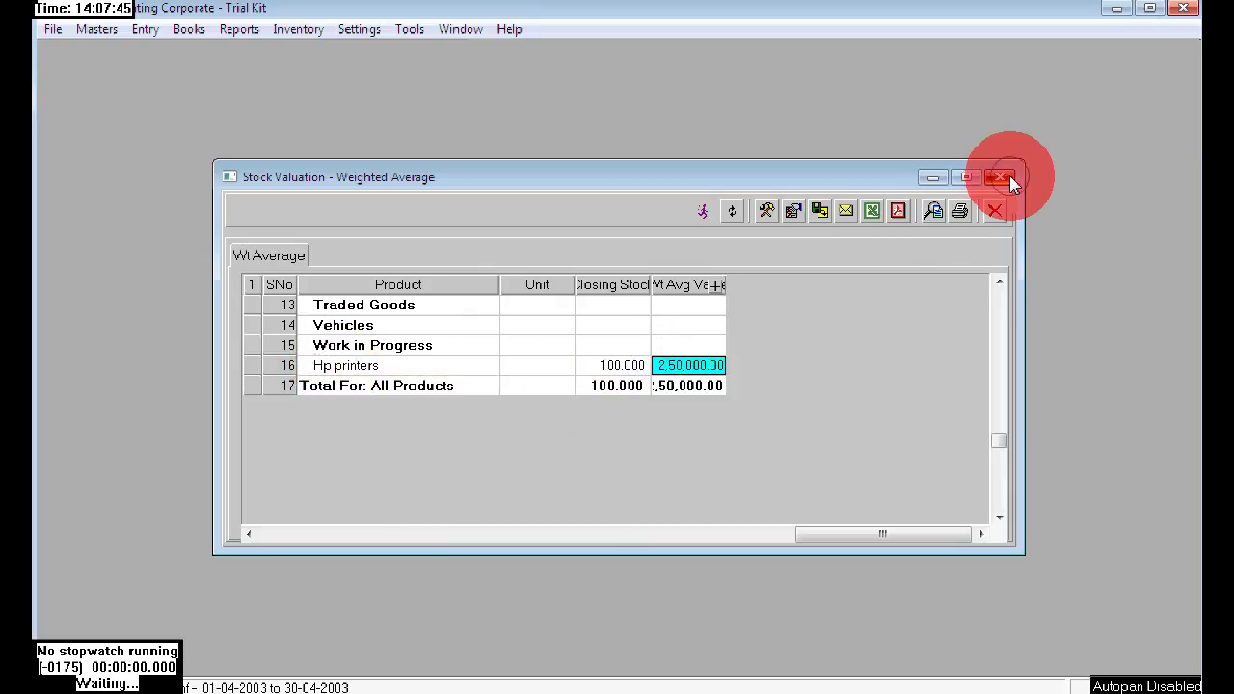
{"action": "left_click", "coordinate": [1009, 176]}
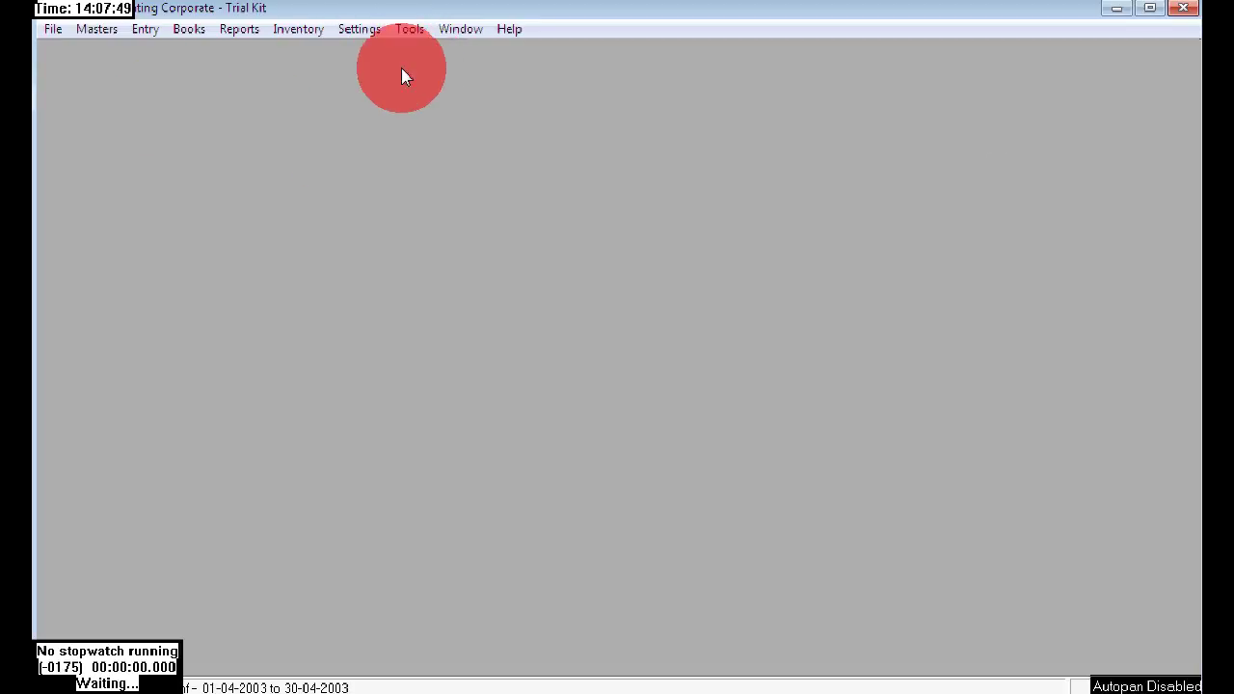
- Review the Module Management options for accounting, receivables, inventory, orders, batches, other modules and warnings, and close the dialog
{"action": "left_click", "coordinate": [354, 30]}
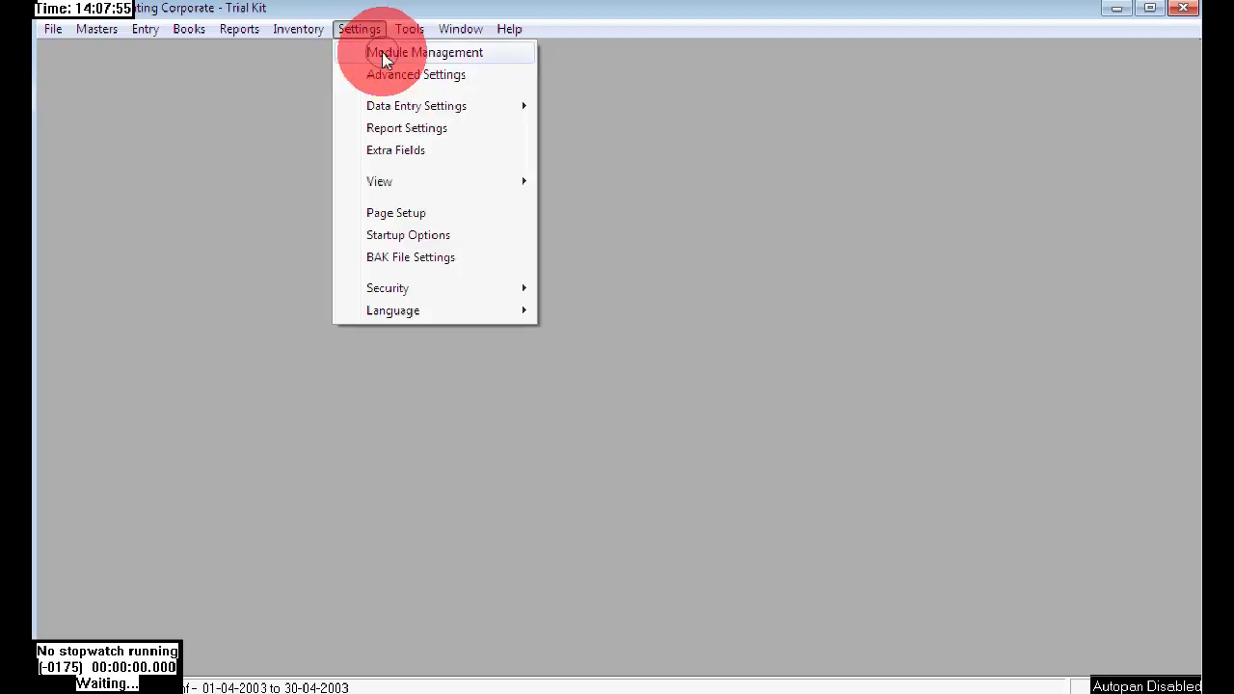
{"action": "left_click", "coordinate": [382, 52]}
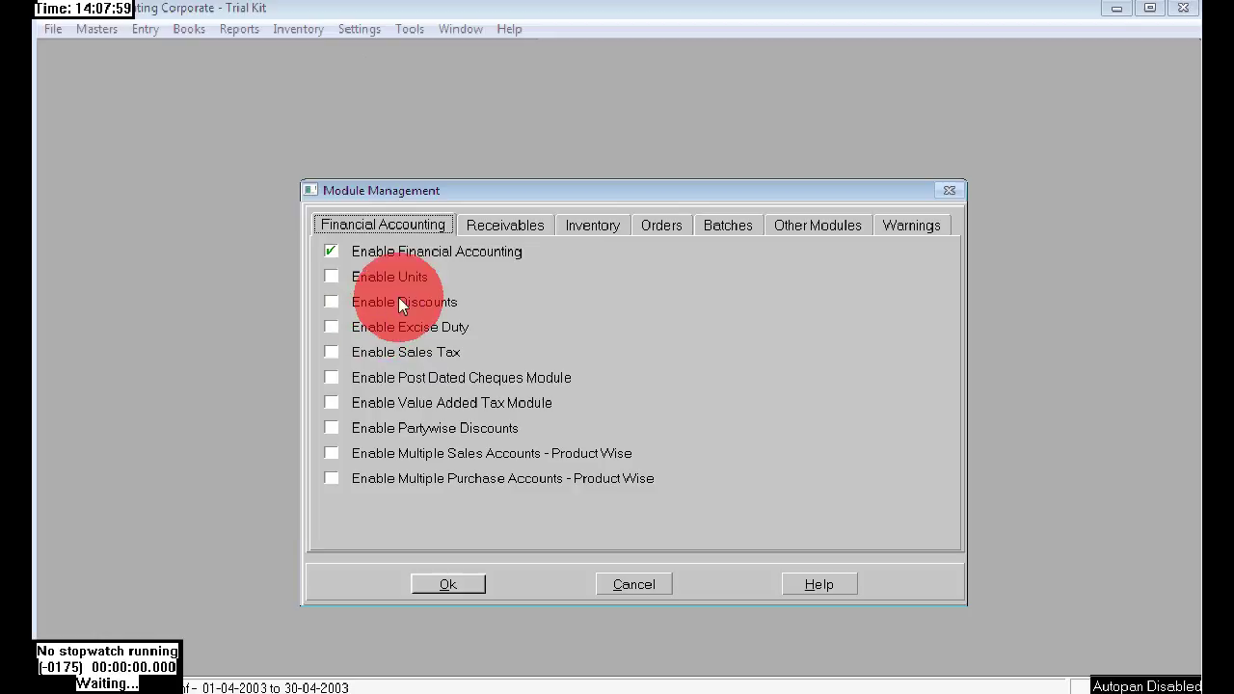
{"action": "left_click", "coordinate": [520, 234]}
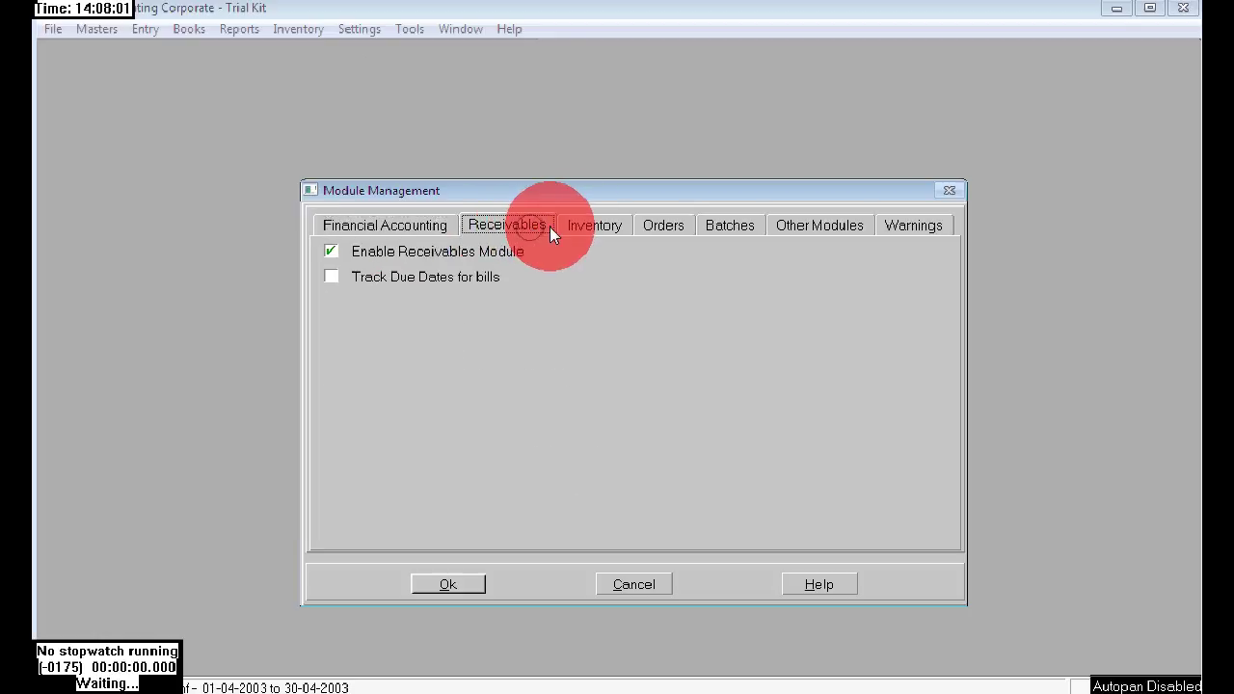
{"action": "left_click", "coordinate": [581, 231]}
{"action": "left_click", "coordinate": [665, 231]}
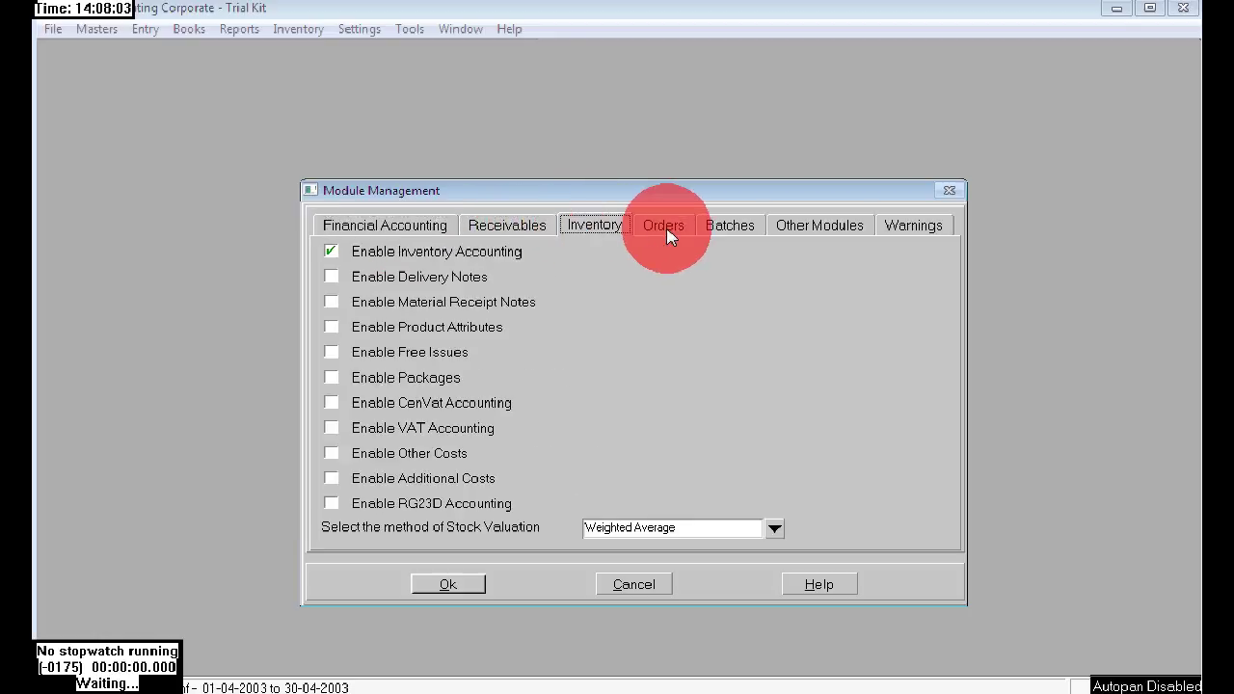
{"action": "left_click", "coordinate": [728, 230]}
{"action": "left_click", "coordinate": [812, 229]}
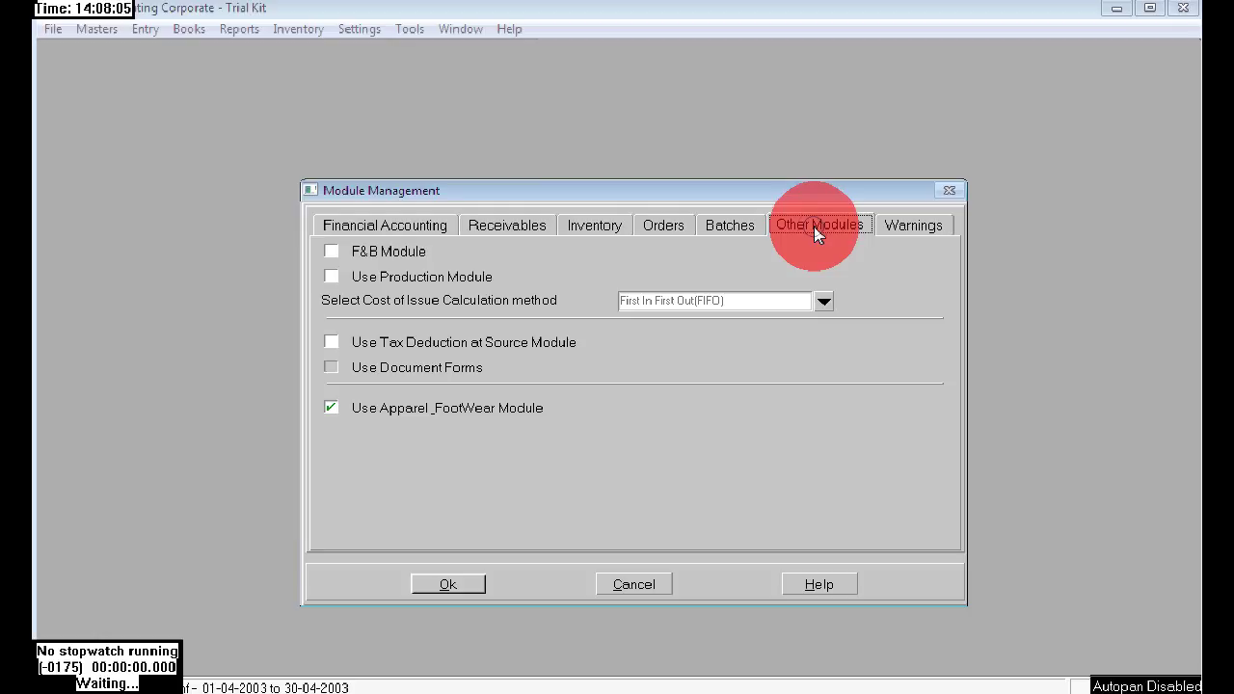
{"action": "left_click", "coordinate": [894, 223]}
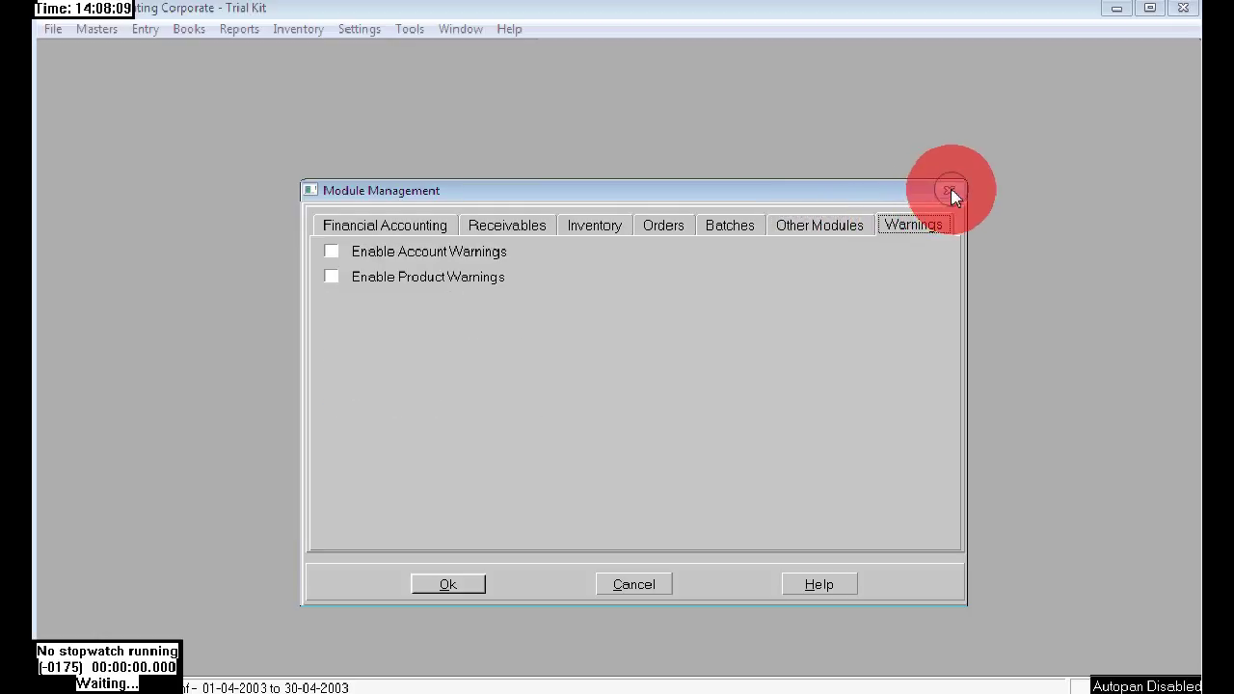
{"action": "left_click", "coordinate": [436, 589]}
{"action": "left_click", "coordinate": [374, 30]}
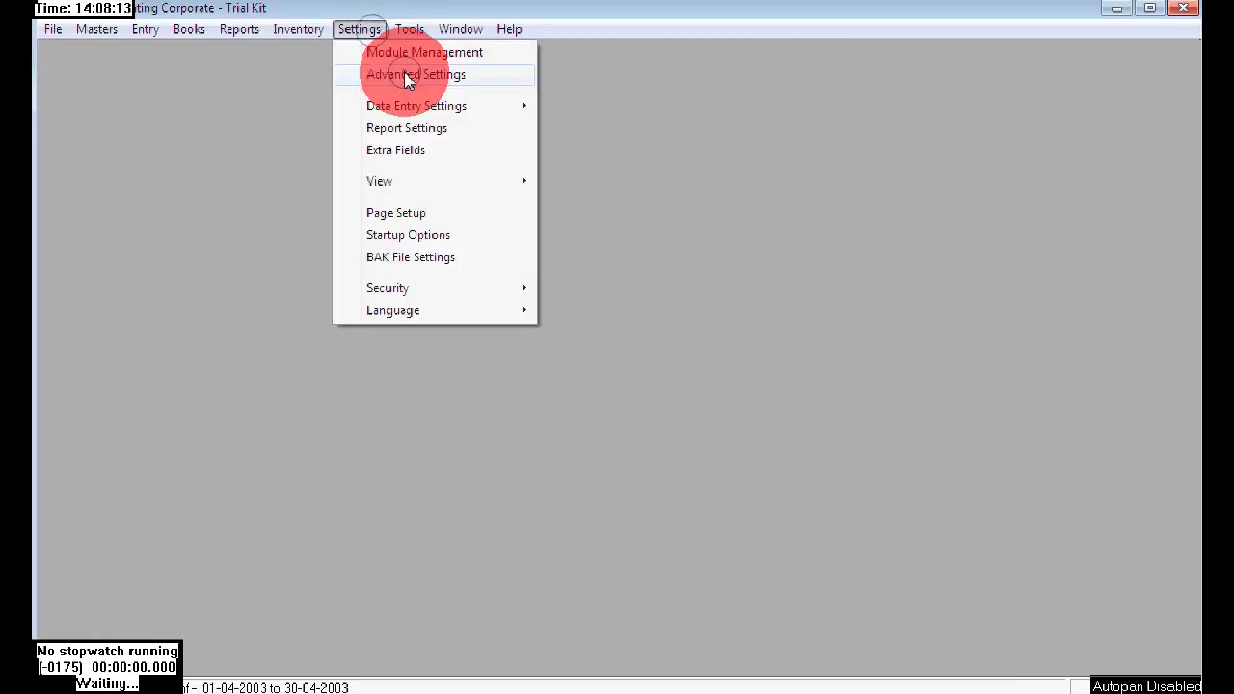
{"action": "left_click", "coordinate": [405, 74]}
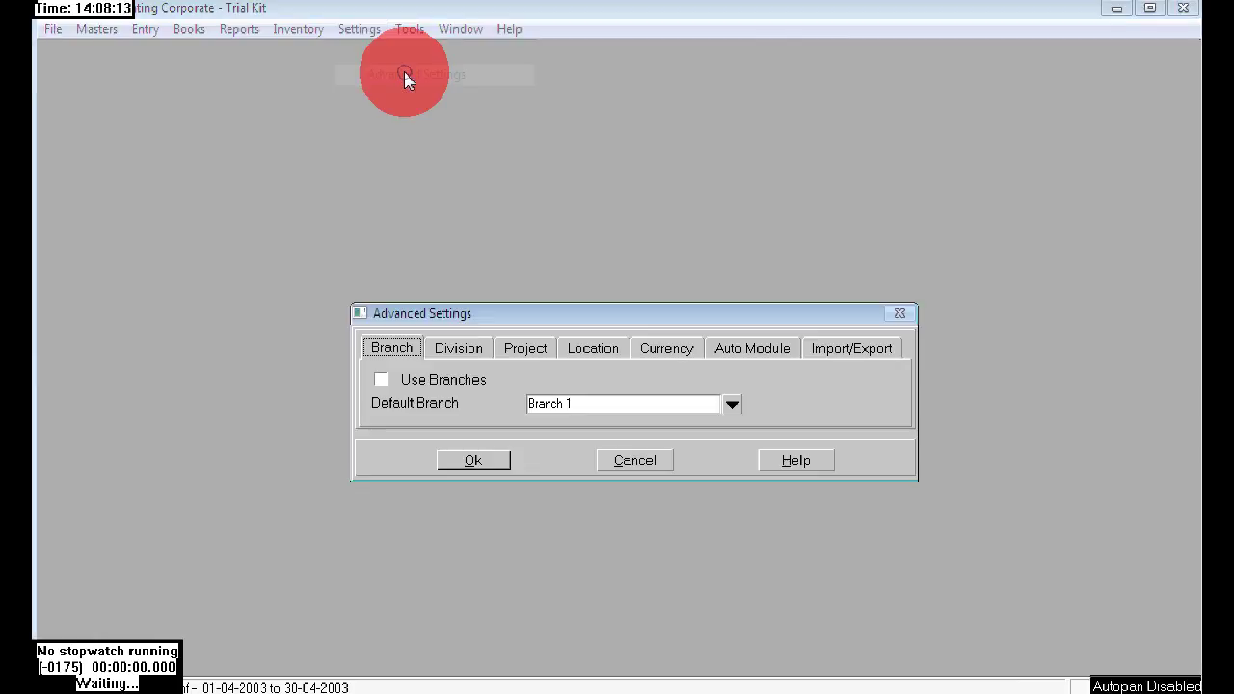
{"action": "left_click", "coordinate": [381, 378]}
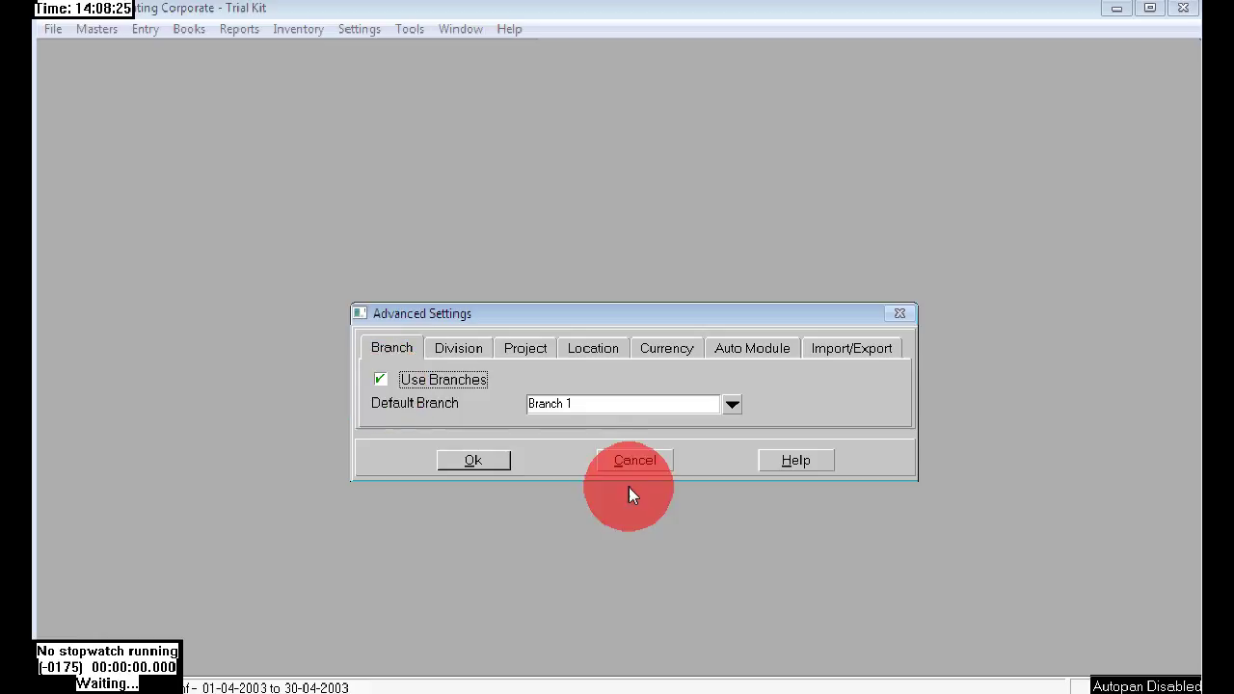
{"action": "left_click", "coordinate": [636, 460]}
- Check which master types are available when creating a master, and close the dialog without creating one
{"action": "left_click", "coordinate": [95, 29]}
{"action": "left_click", "coordinate": [154, 54]}
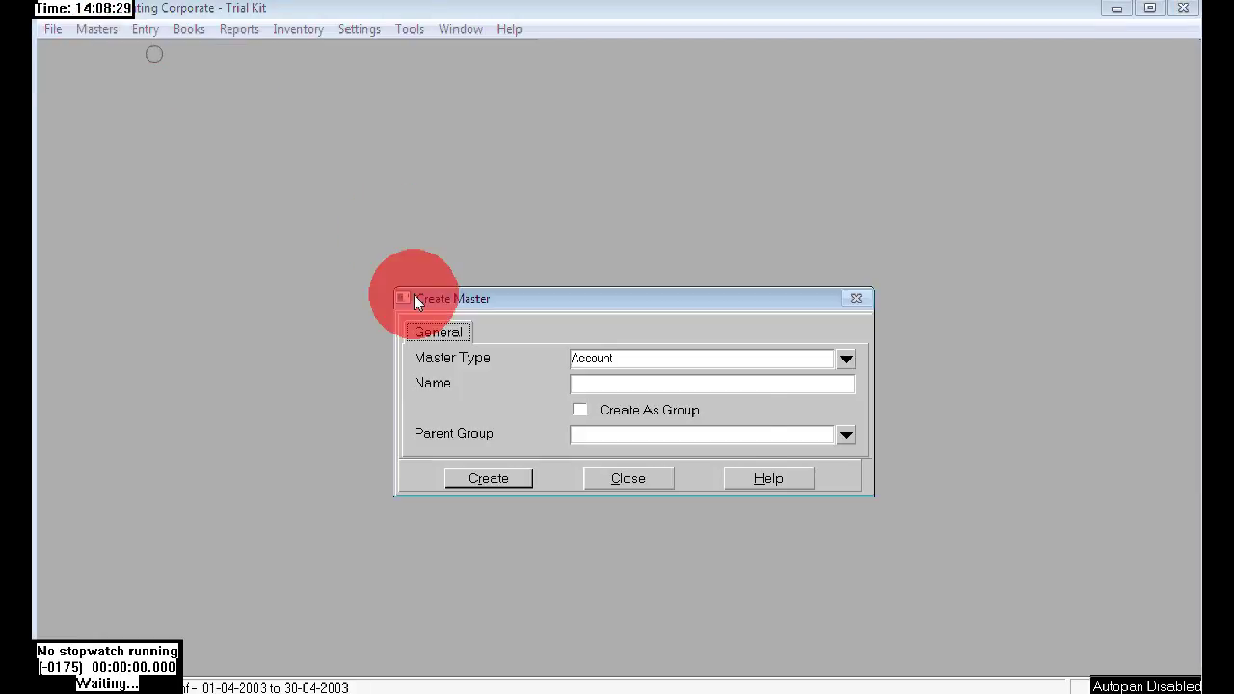
{"action": "left_click", "coordinate": [846, 357]}
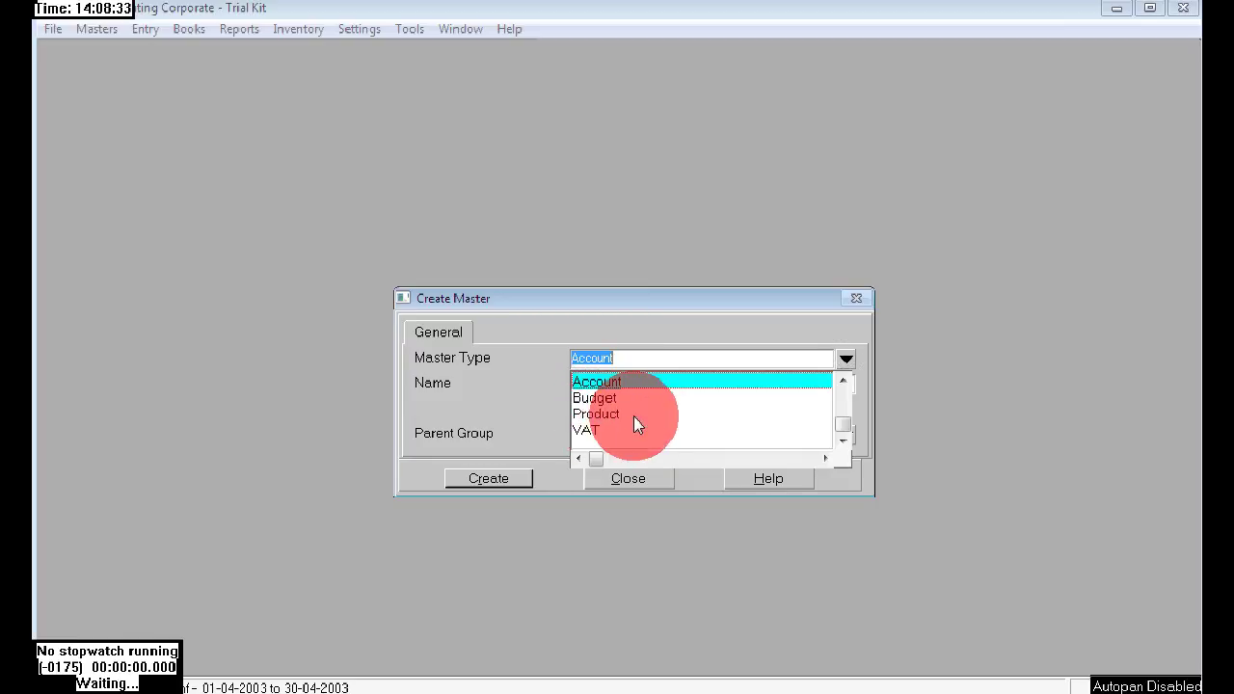
{"action": "left_click", "coordinate": [847, 439]}
{"action": "left_click", "coordinate": [846, 381]}
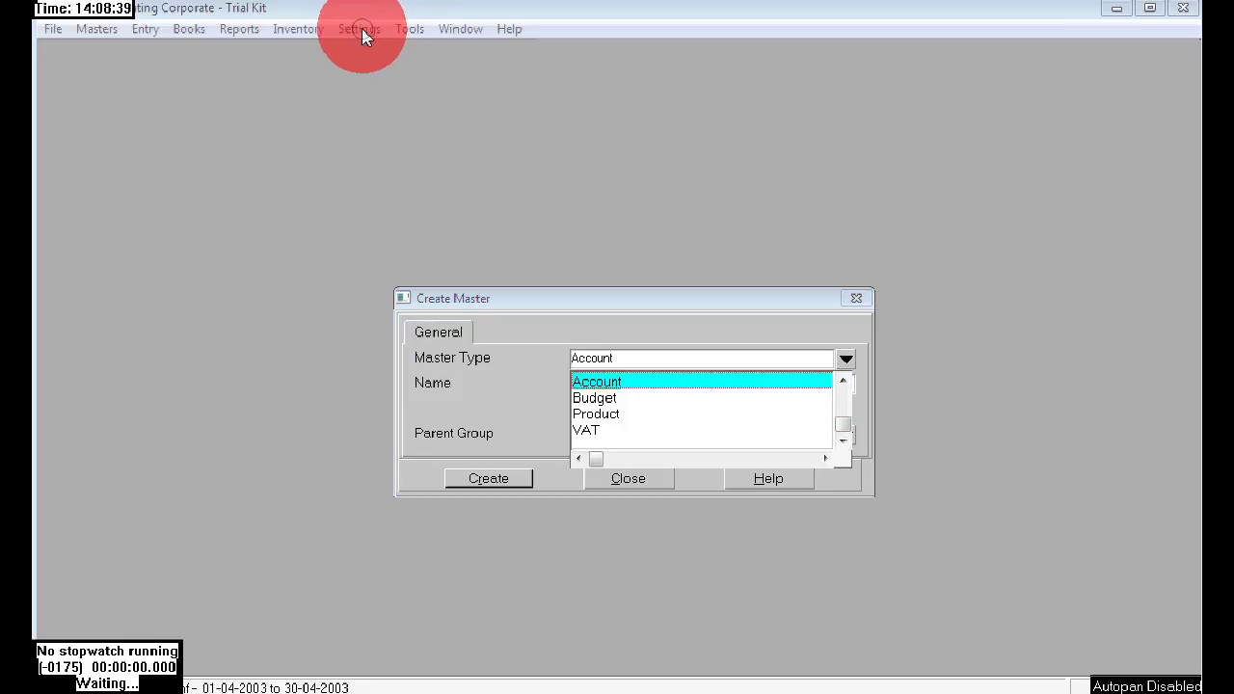
{"action": "left_click", "coordinate": [644, 472]}
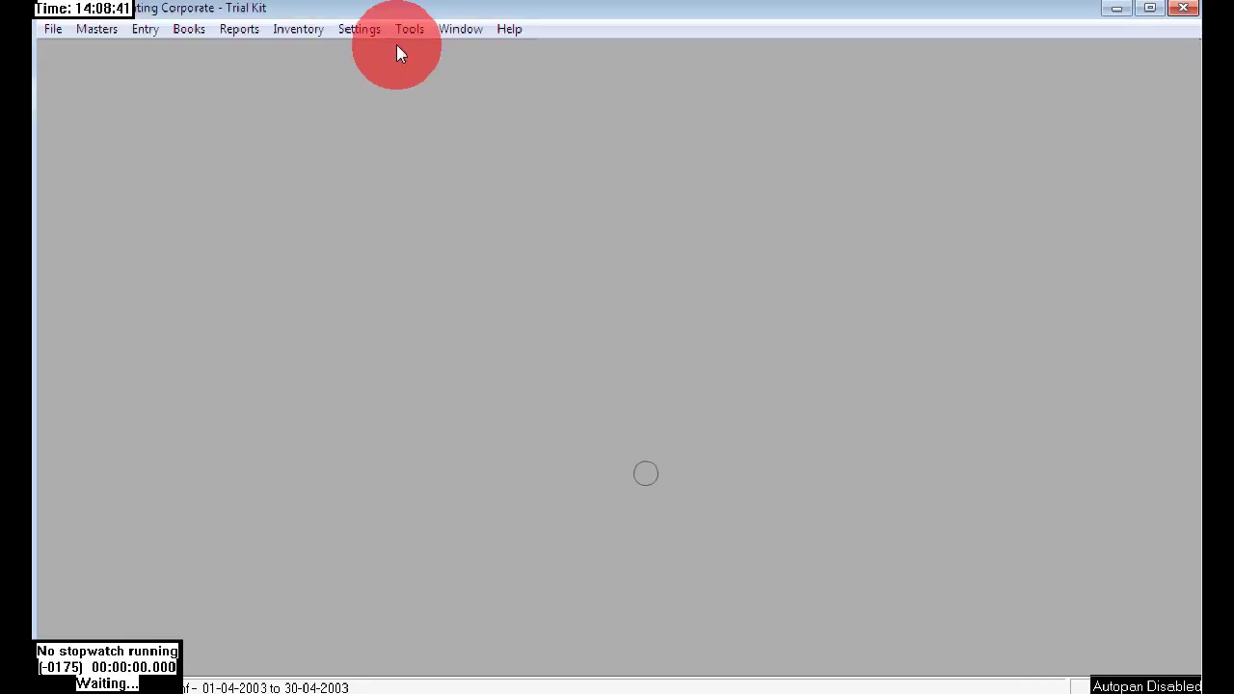
- Enable Use Branches in the Advanced Settings and save the change
{"action": "left_click", "coordinate": [364, 35]}
{"action": "left_click", "coordinate": [419, 74]}
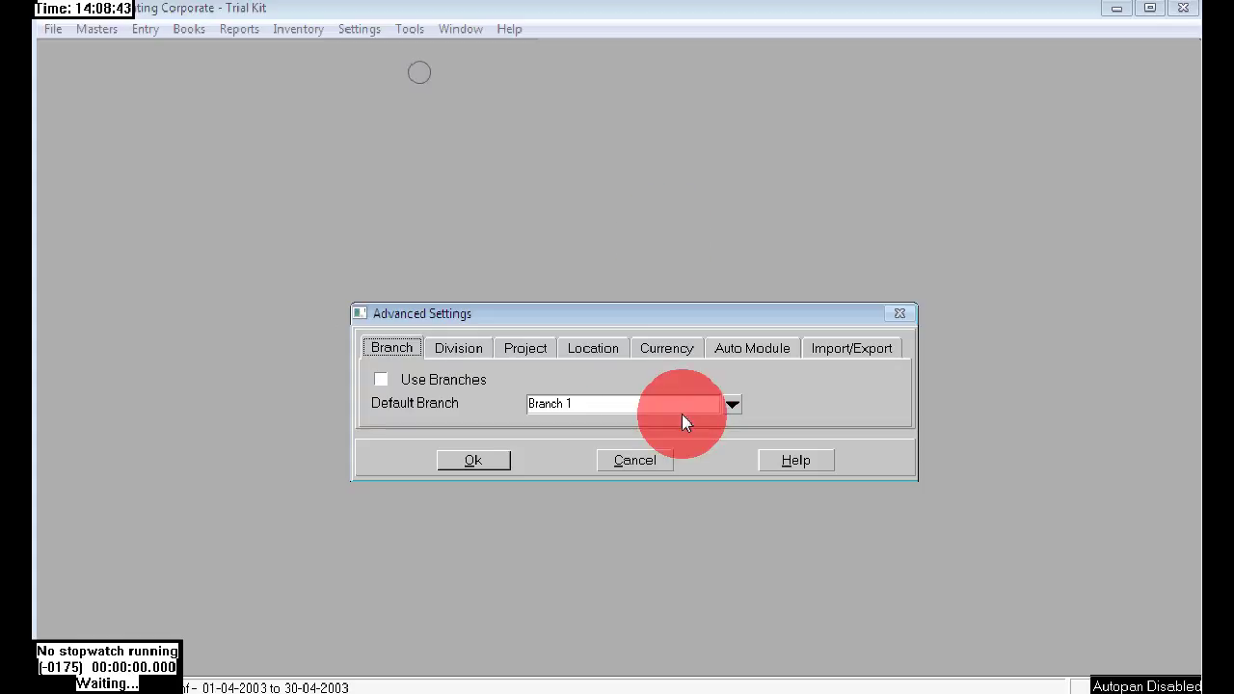
{"action": "left_click", "coordinate": [378, 383]}
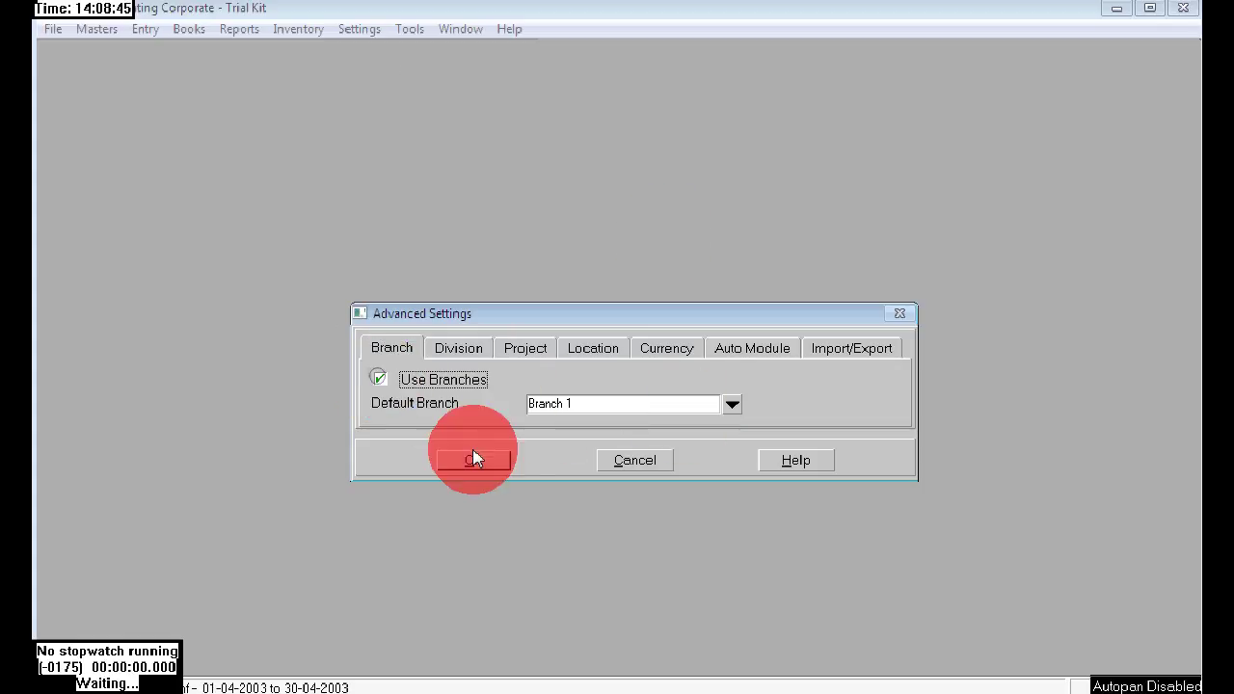
{"action": "left_click", "coordinate": [497, 464]}
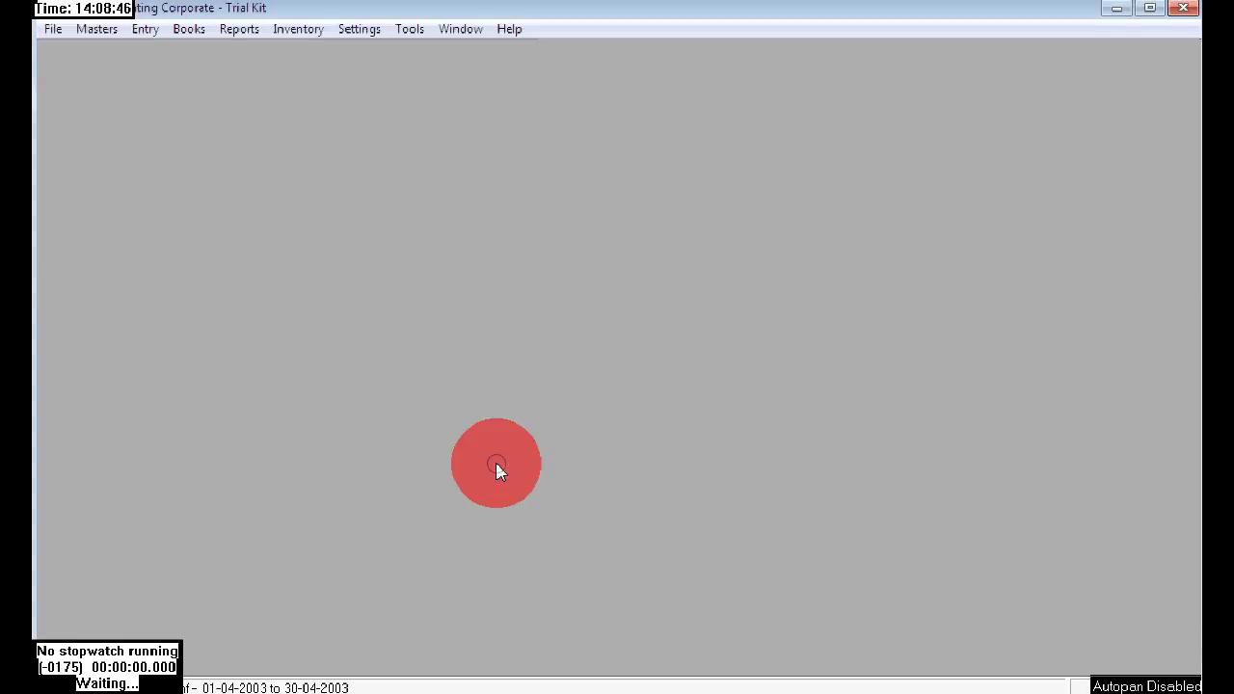
- Create a Branch master named "Hyderabad" under the parent group All Branches
{"action": "left_click", "coordinate": [109, 38]}
{"action": "left_click", "coordinate": [204, 54]}
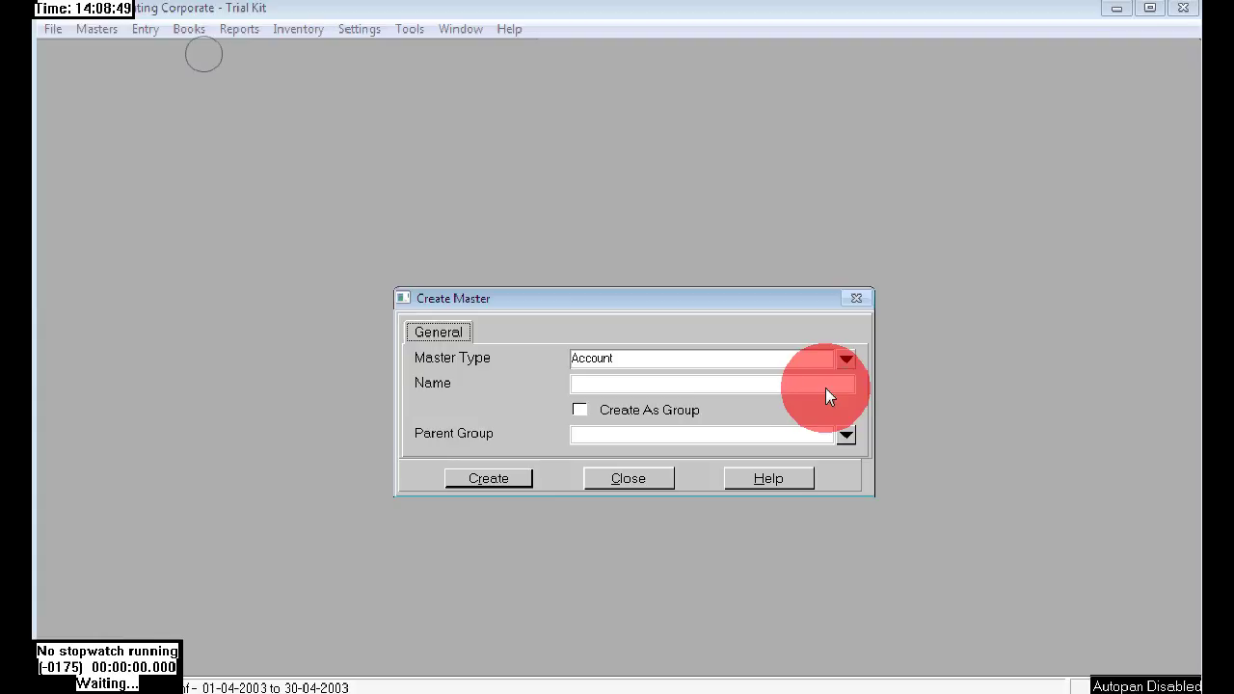
{"action": "left_click", "coordinate": [845, 358]}
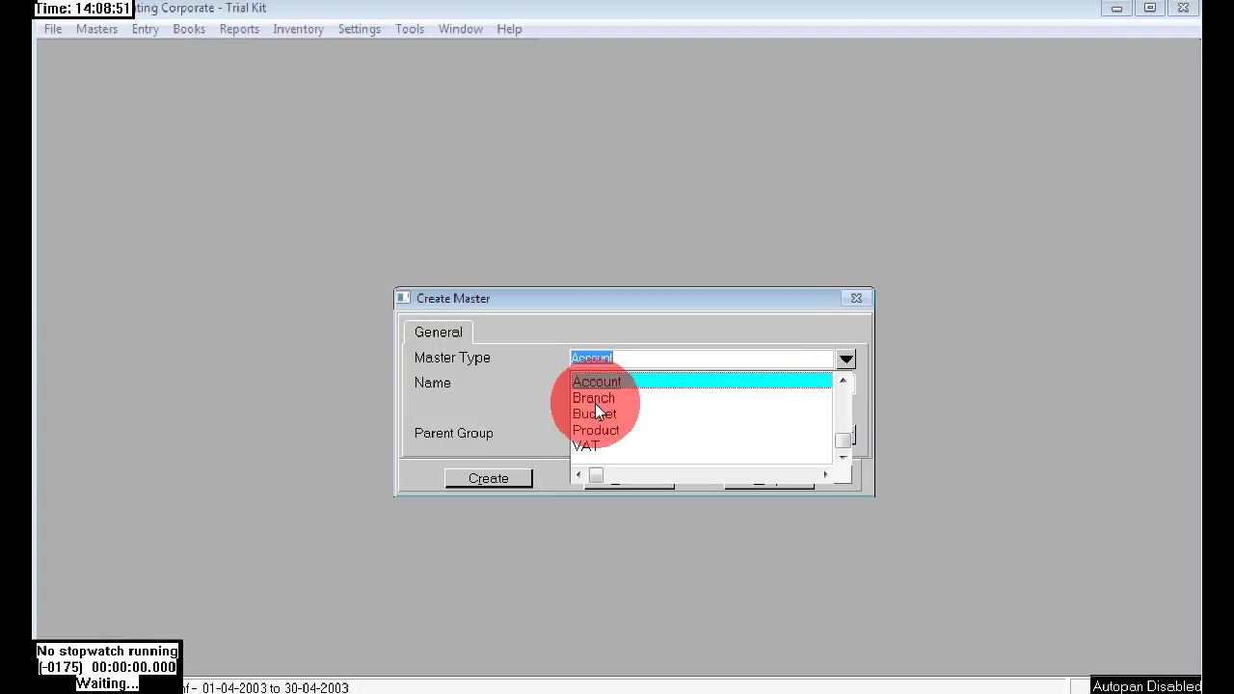
{"action": "left_click", "coordinate": [595, 398]}
{"action": "left_click", "coordinate": [597, 386]}
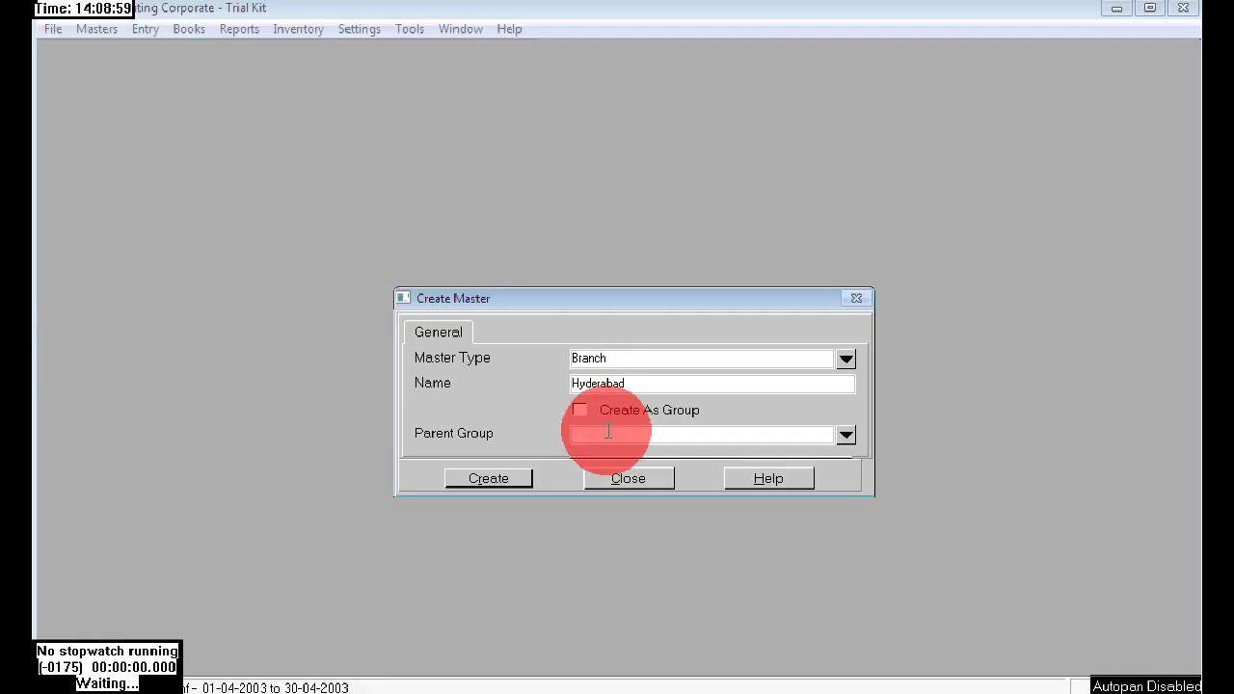
{"action": "left_click", "coordinate": [601, 433]}
{"action": "left_click", "coordinate": [496, 487]}
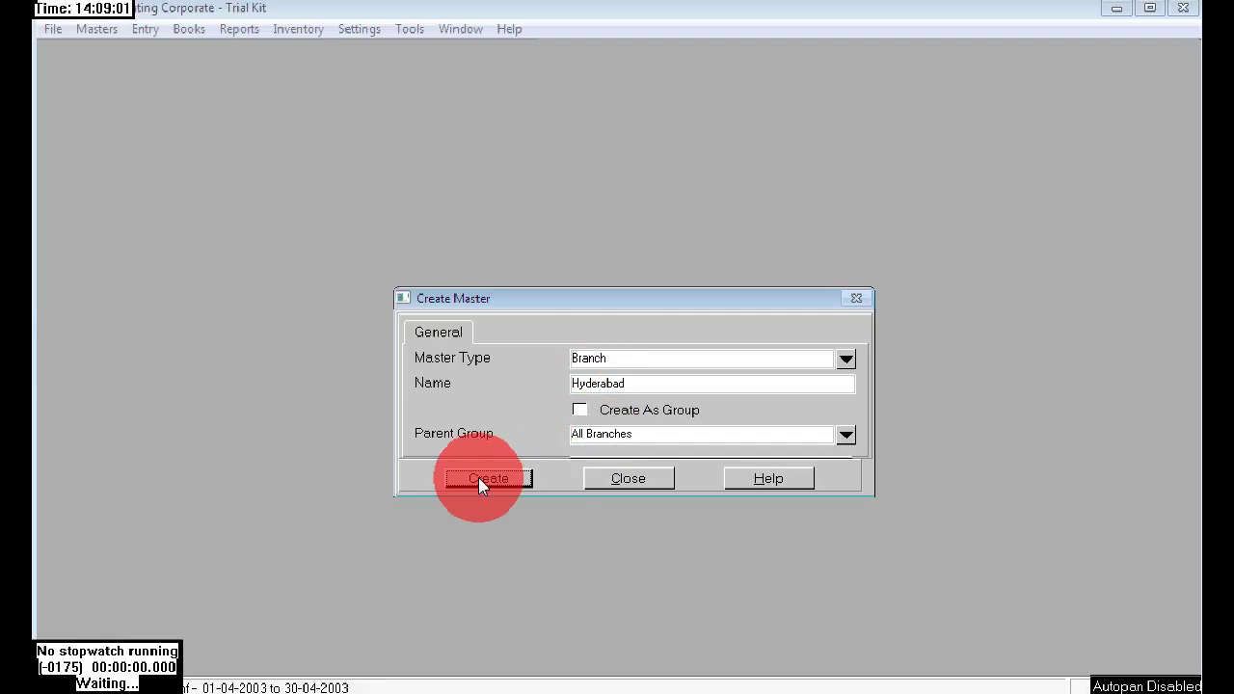
{"action": "left_click", "coordinate": [631, 430]}
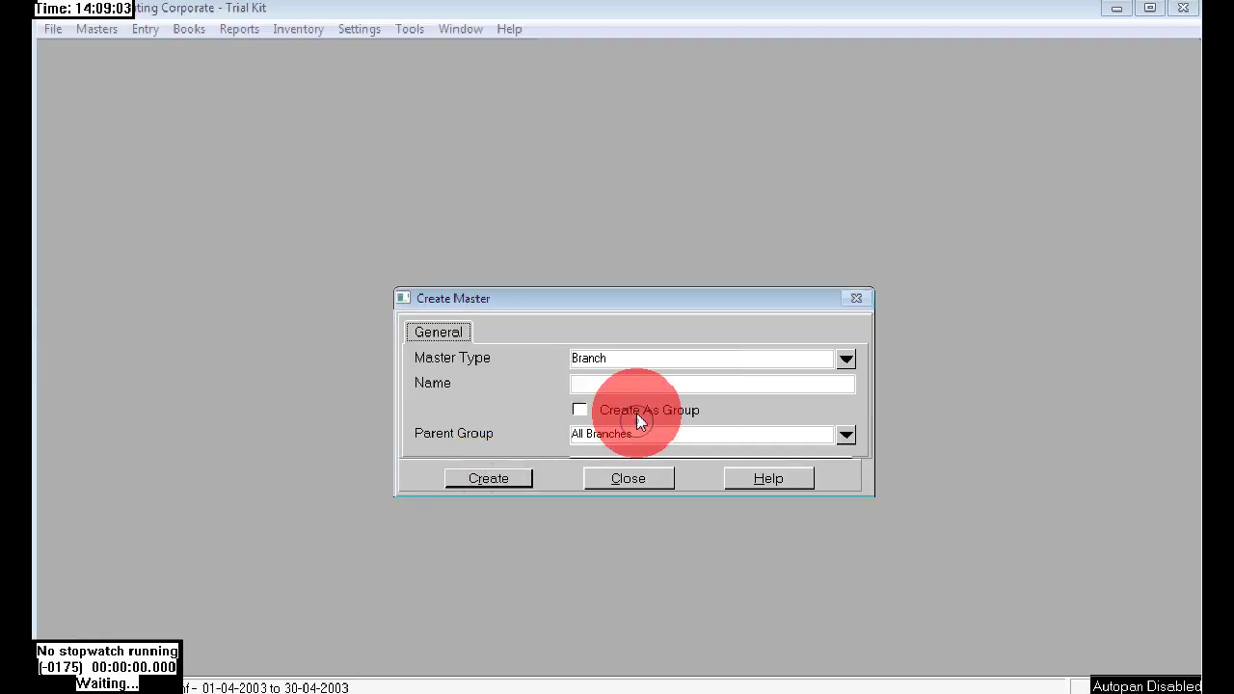
- Create another Branch master named "Secunderabad" under All Branches and finish creating masters
{"action": "left_click", "coordinate": [618, 381]}
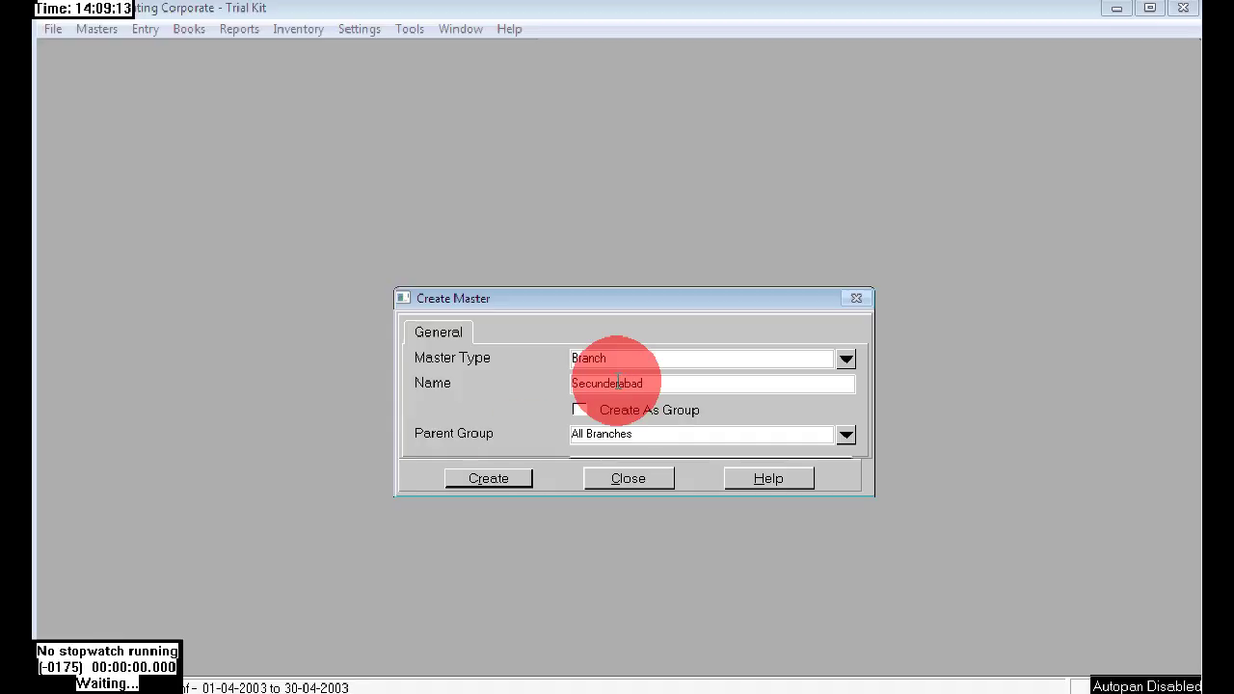
{"action": "left_click", "coordinate": [489, 479]}
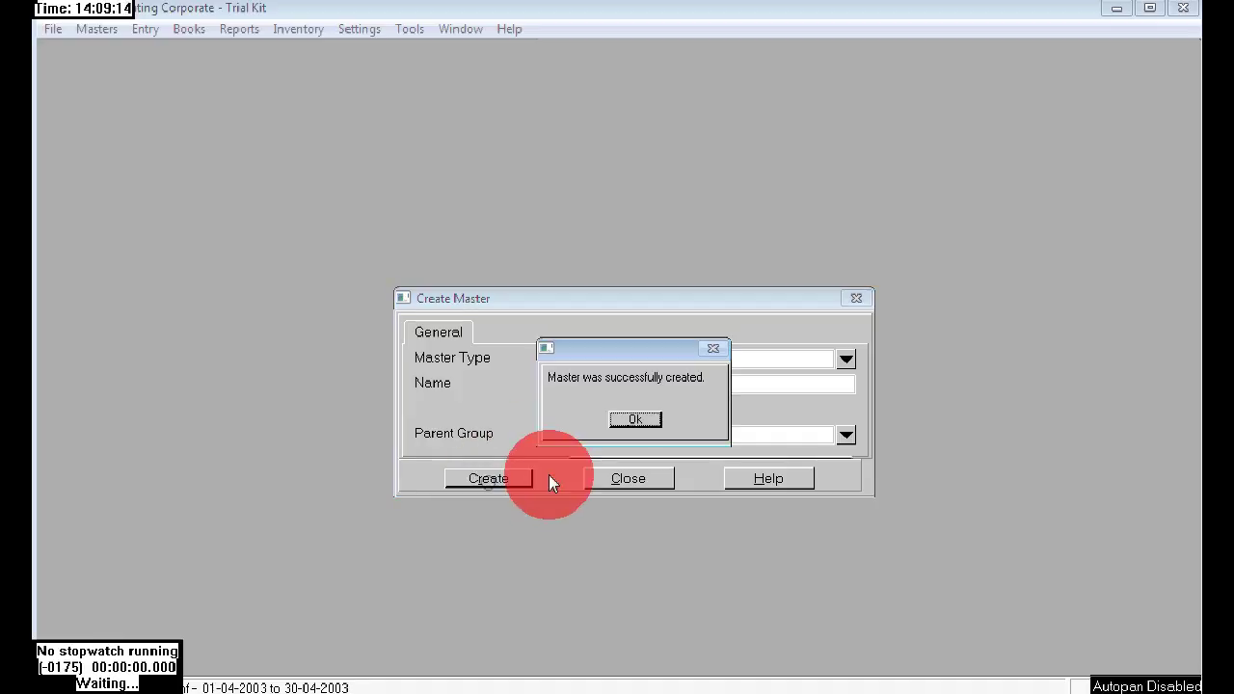
{"action": "left_click", "coordinate": [648, 427]}
{"action": "left_click", "coordinate": [639, 478]}
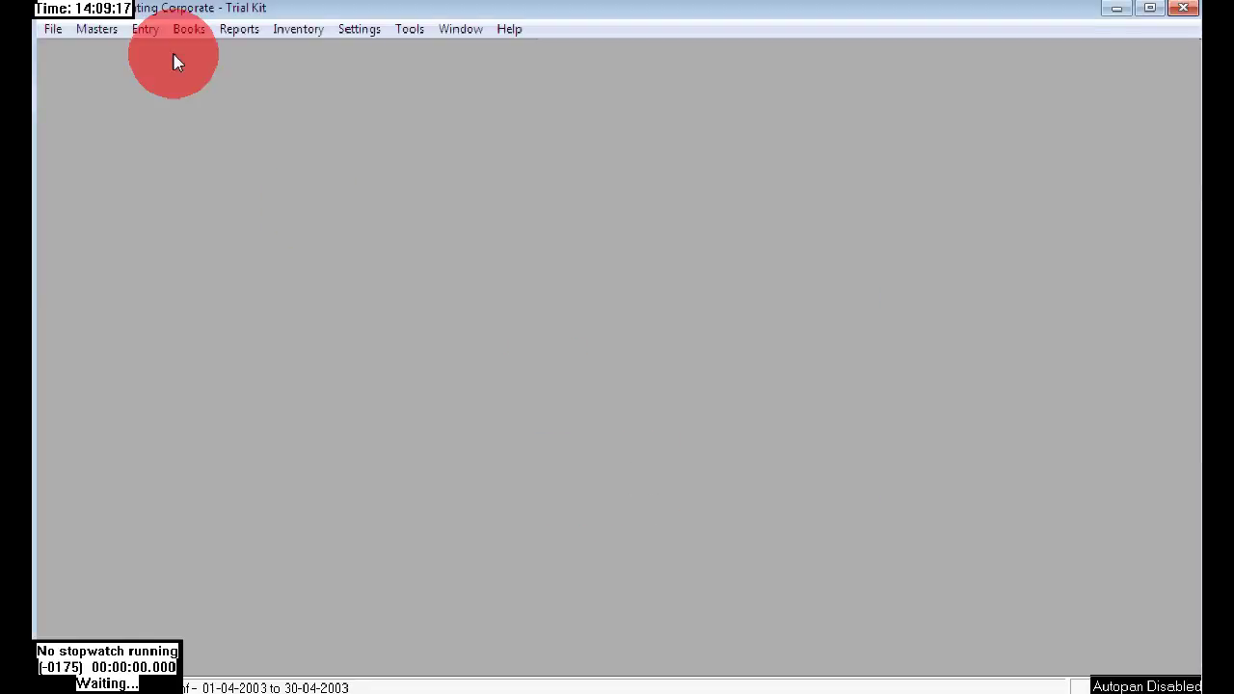
- Open the purchase voucher entry and look through its detail sections, including the Branch selection under Allocations
{"action": "left_click", "coordinate": [142, 30]}
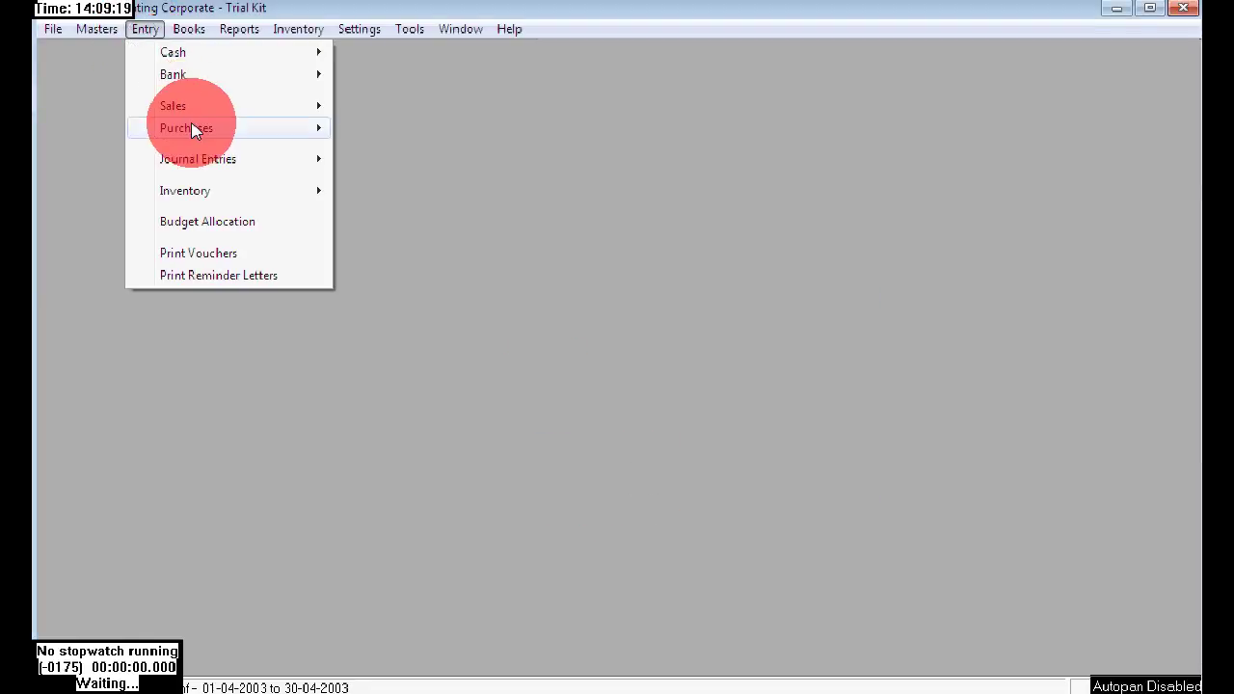
{"action": "mouse_move", "coordinate": [193, 131]}
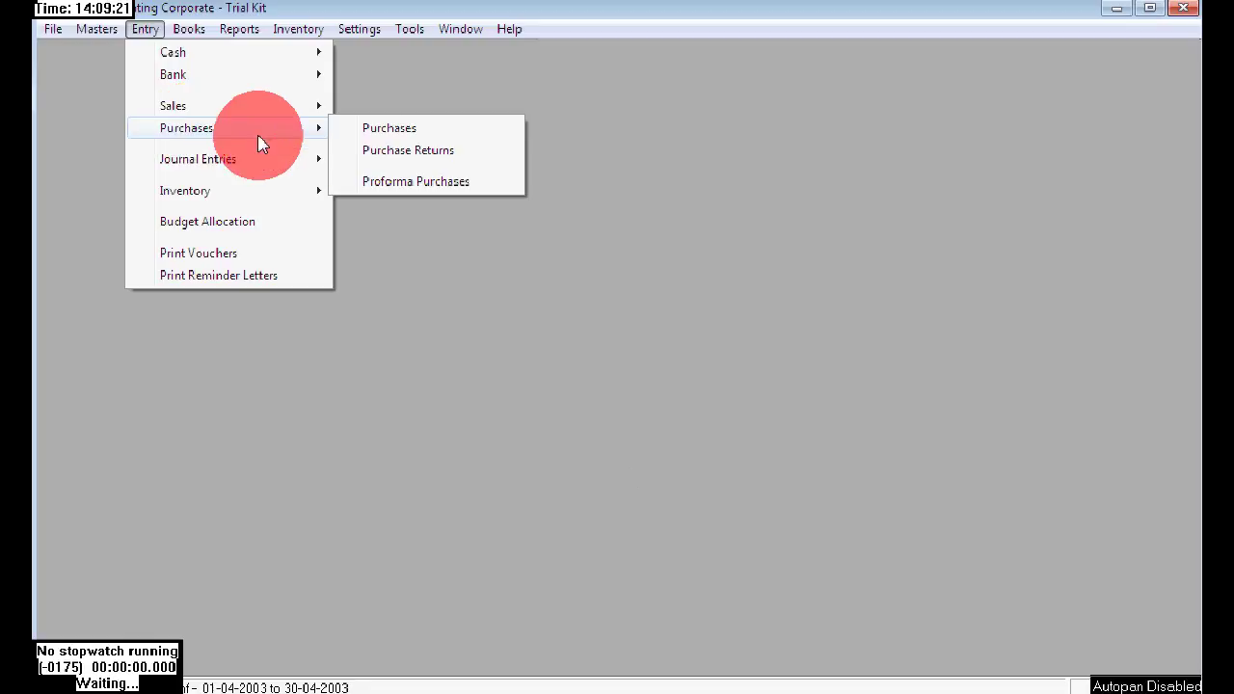
{"action": "left_click", "coordinate": [415, 128]}
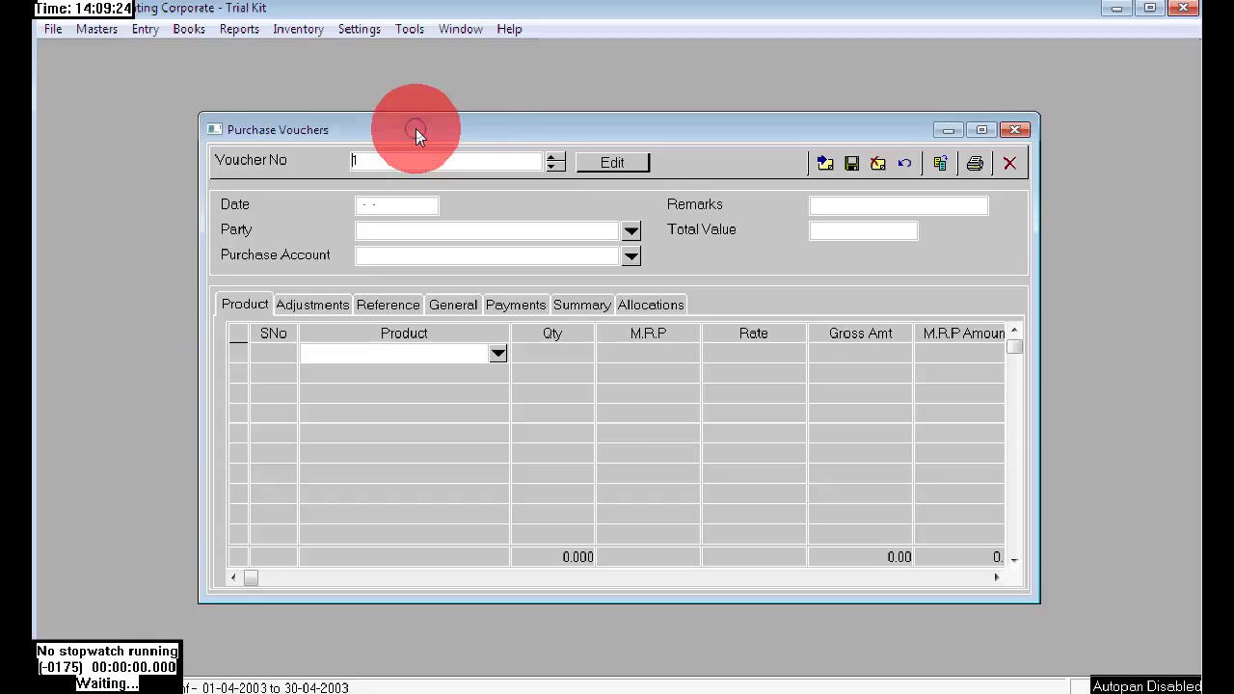
{"action": "left_click", "coordinate": [279, 314]}
{"action": "left_click", "coordinate": [400, 309]}
{"action": "left_click", "coordinate": [449, 309]}
{"action": "left_click", "coordinate": [516, 309]}
{"action": "left_click", "coordinate": [570, 307]}
{"action": "left_click", "coordinate": [652, 311]}
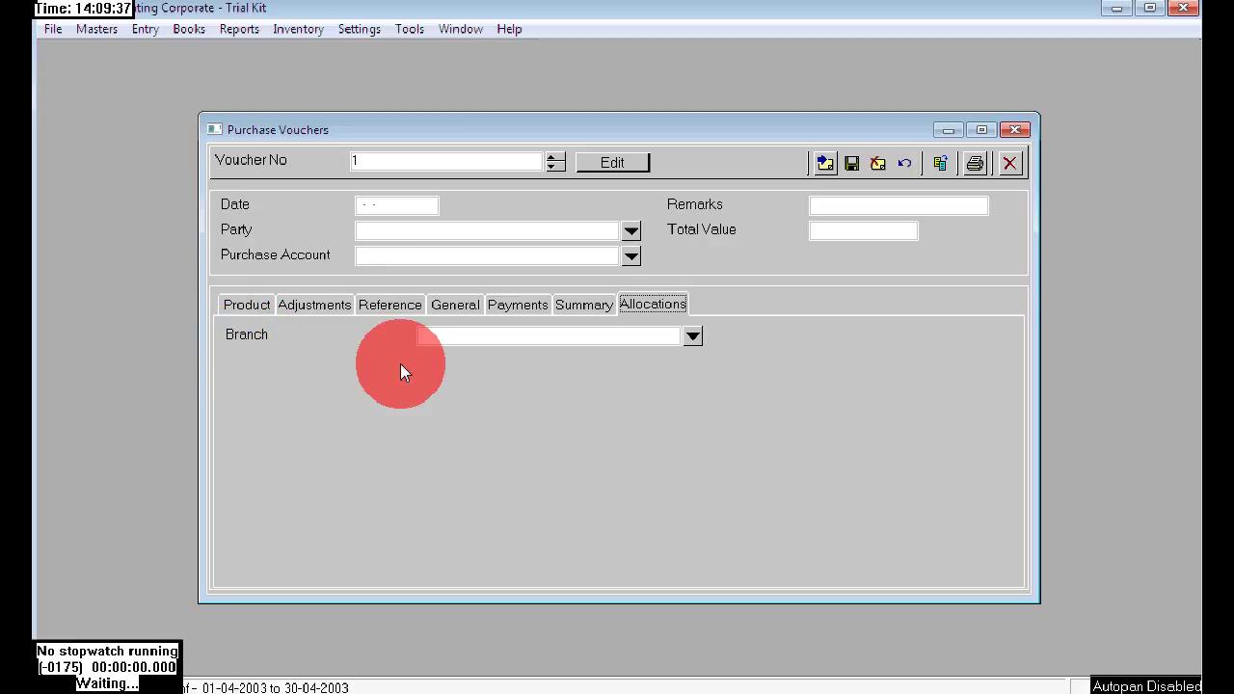
{"action": "left_click", "coordinate": [691, 336]}
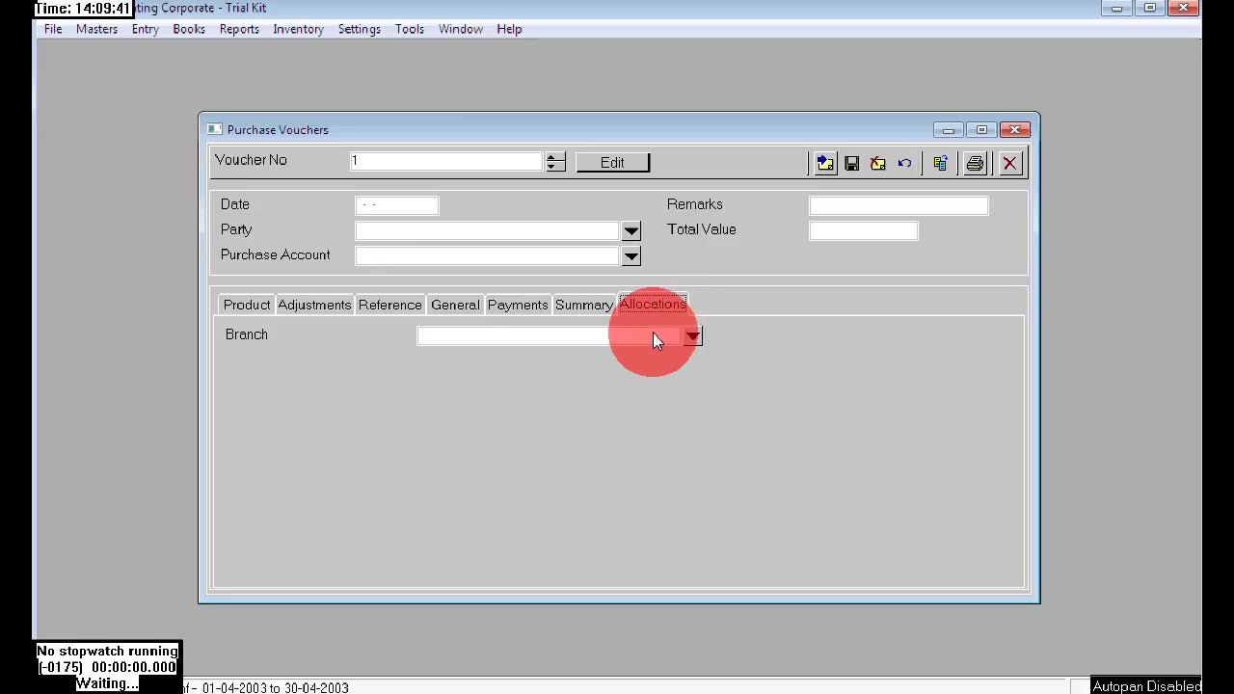
- Start purchase voucher 1 and allocate it to the Hyderabad branch
{"action": "left_click", "coordinate": [611, 162]}
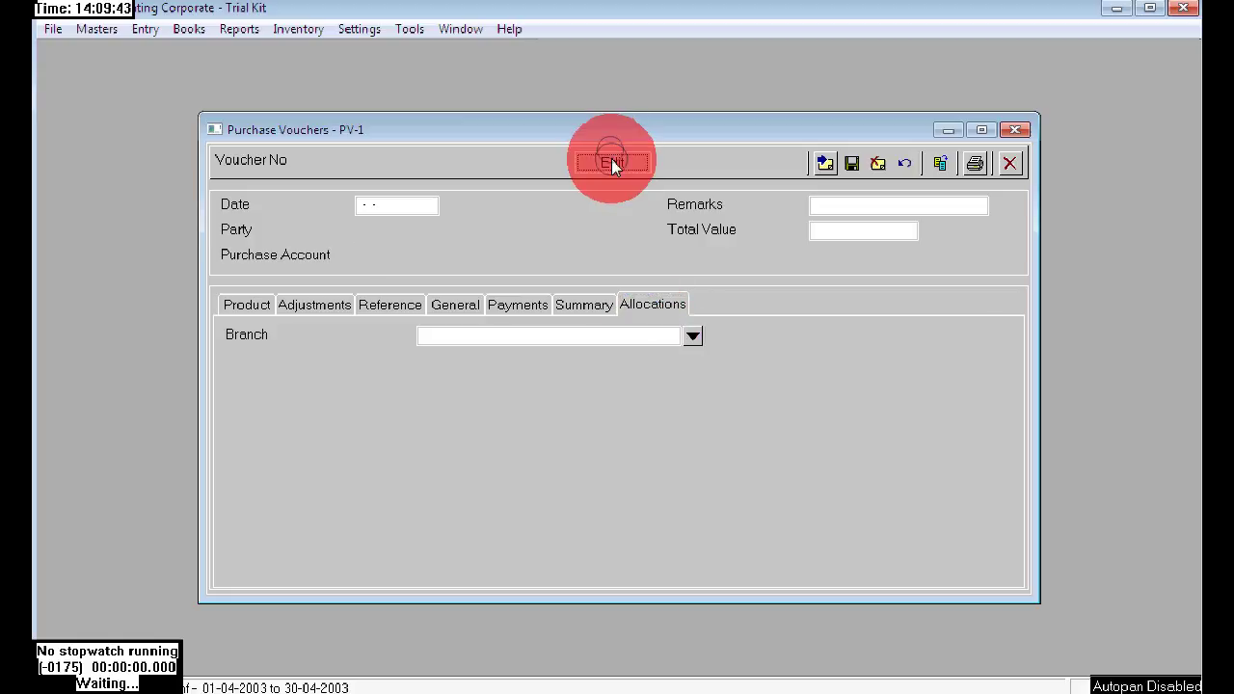
{"action": "left_click", "coordinate": [692, 335]}
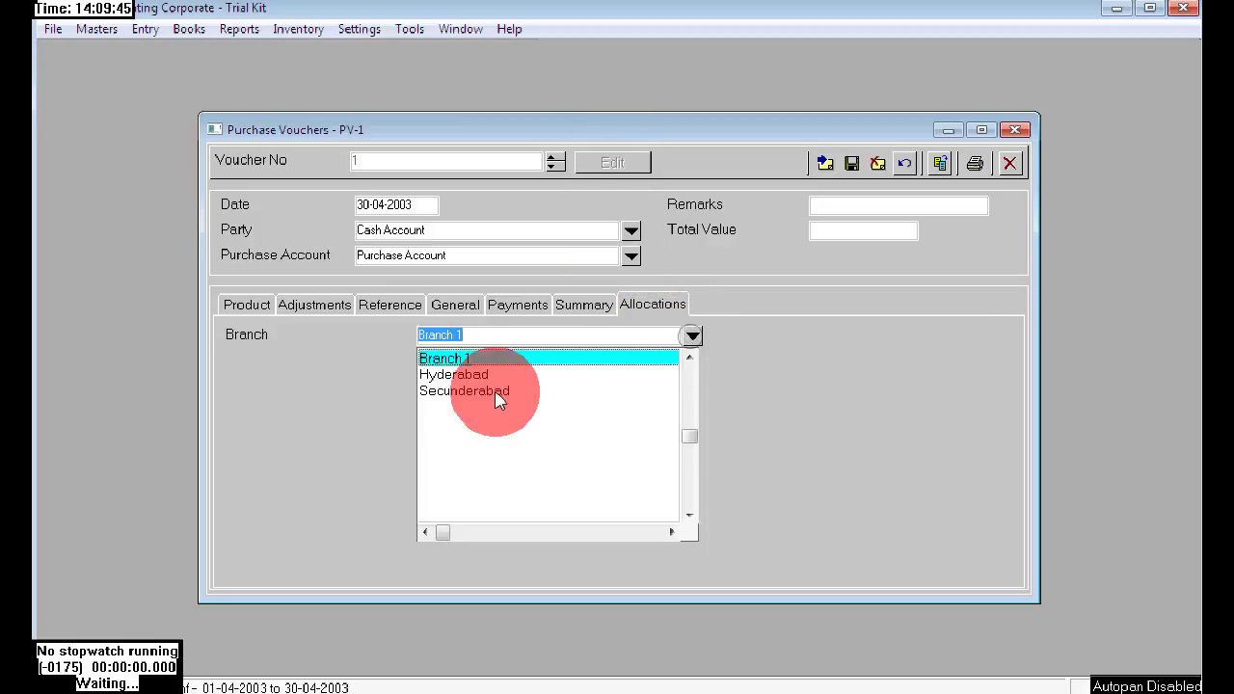
{"action": "left_click", "coordinate": [466, 376]}
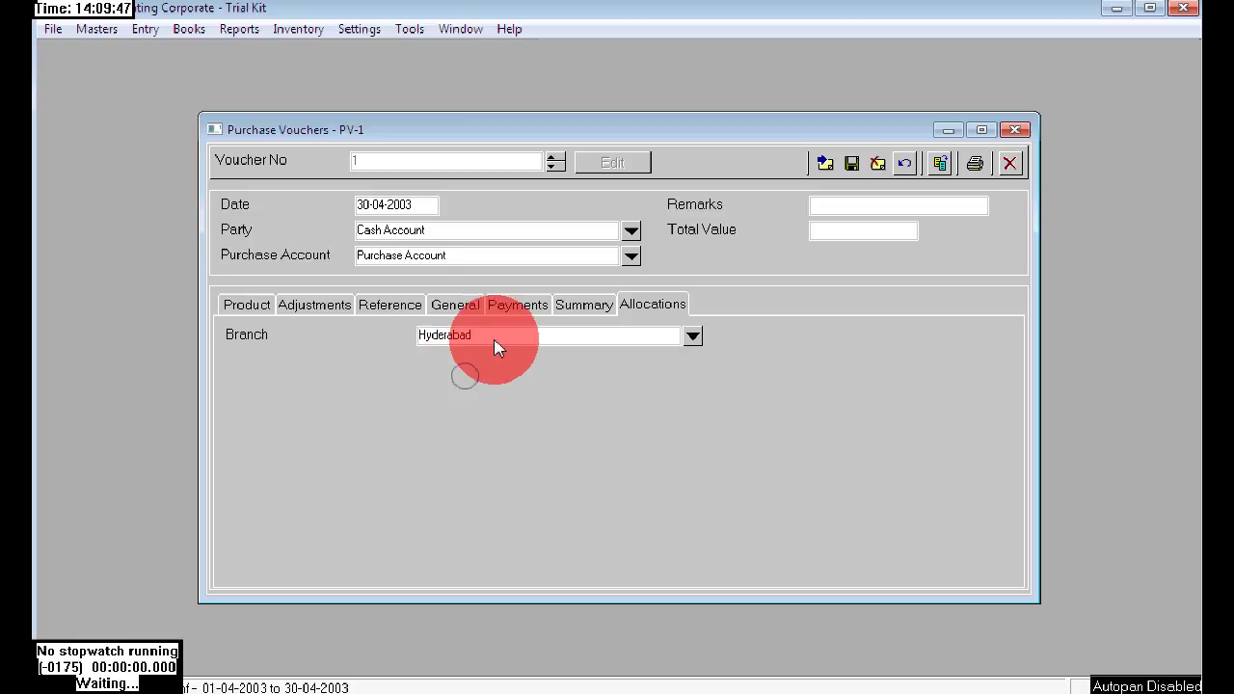
- Set the party of purchase voucher 1 to the Mr X account and return to its product lines
{"action": "left_click", "coordinate": [244, 305]}
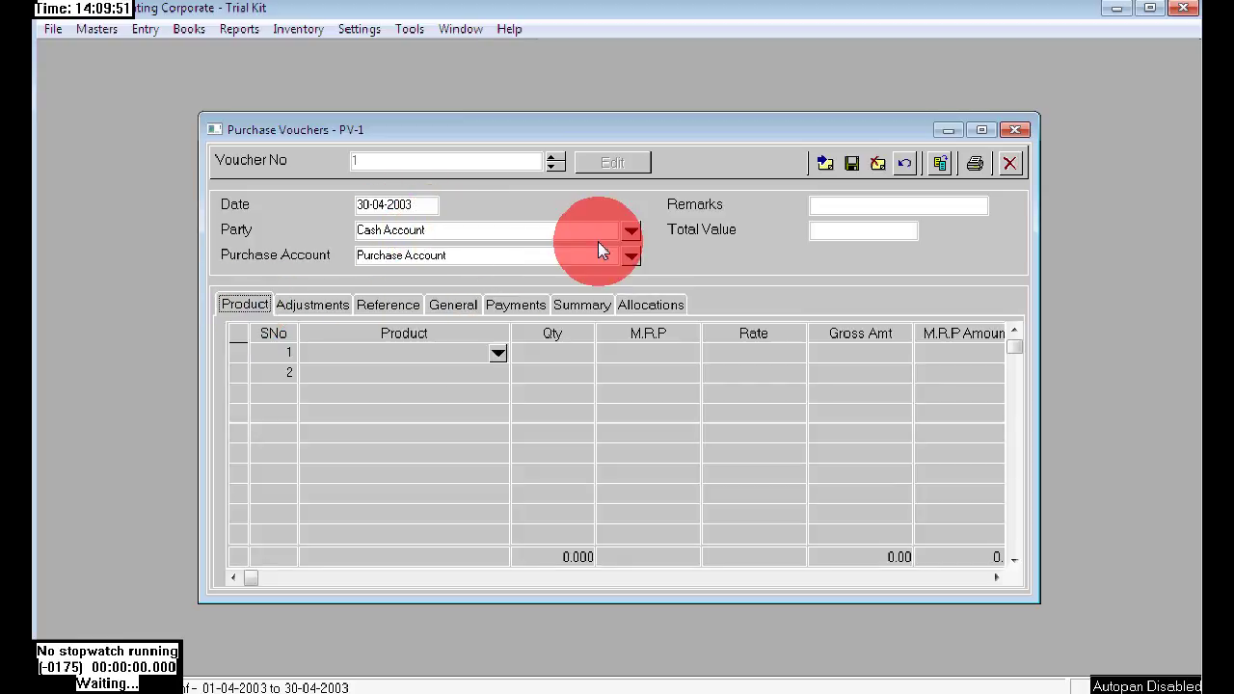
{"action": "left_click", "coordinate": [630, 231]}
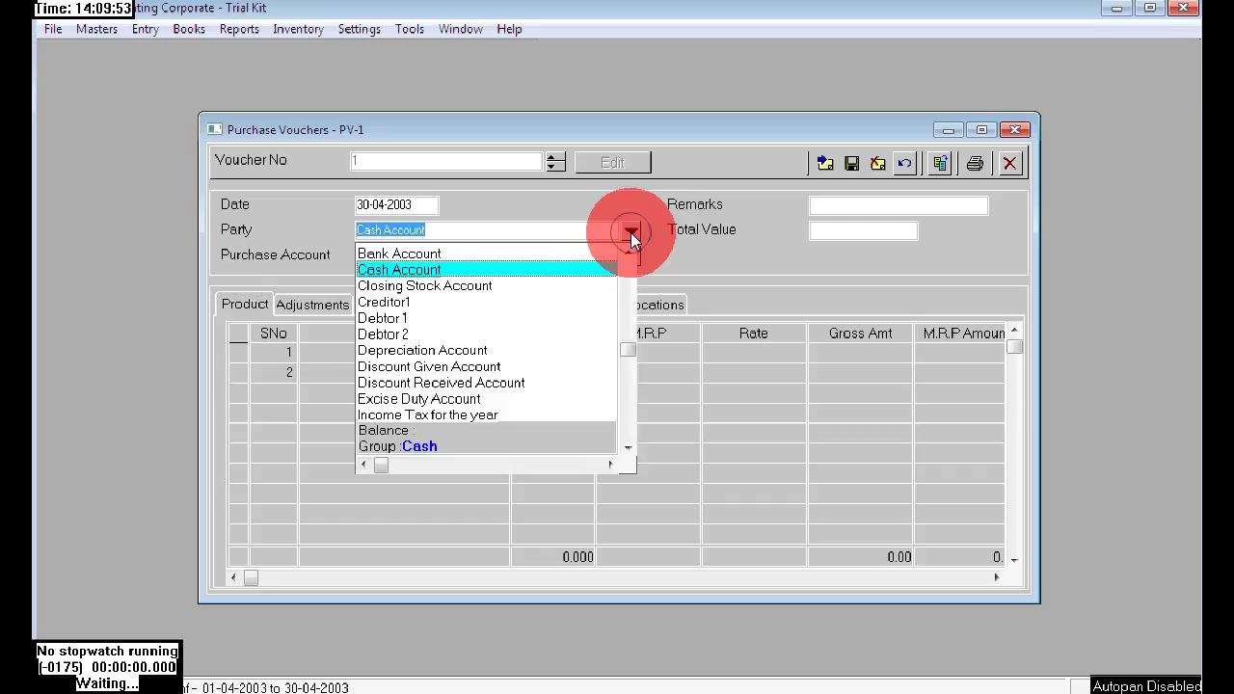
{"action": "type", "text": "m"}
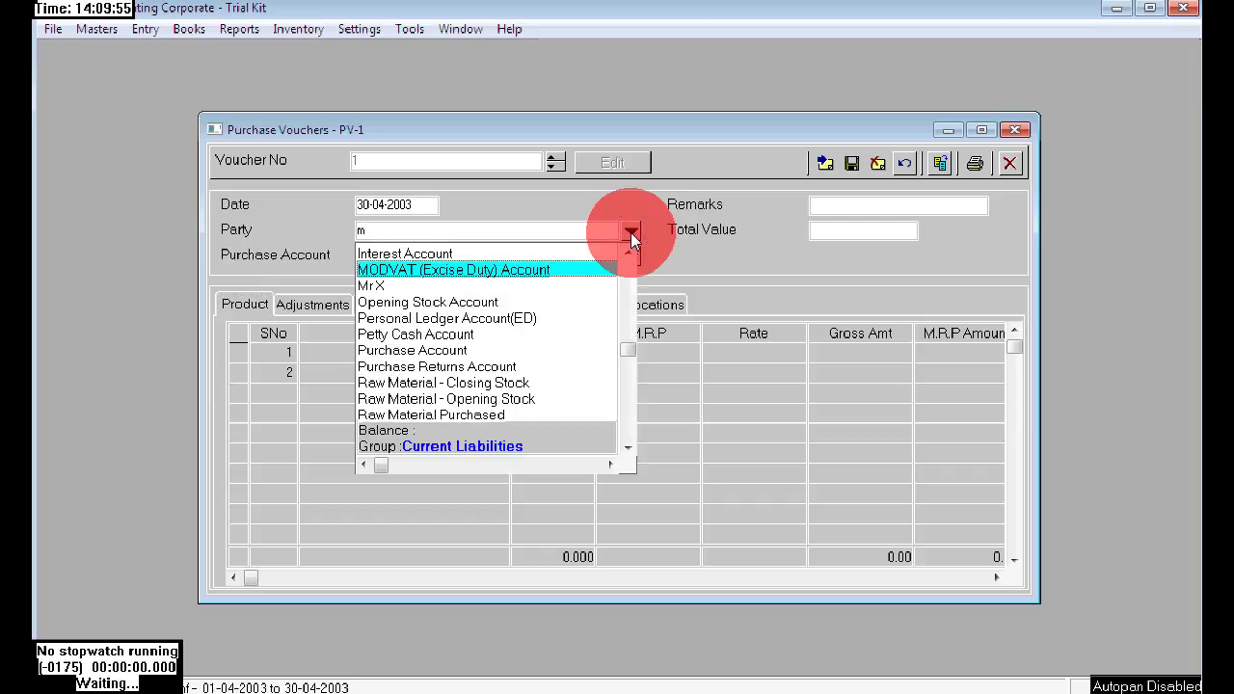
{"action": "type", "text": "r"}
{"action": "left_click", "coordinate": [371, 270]}
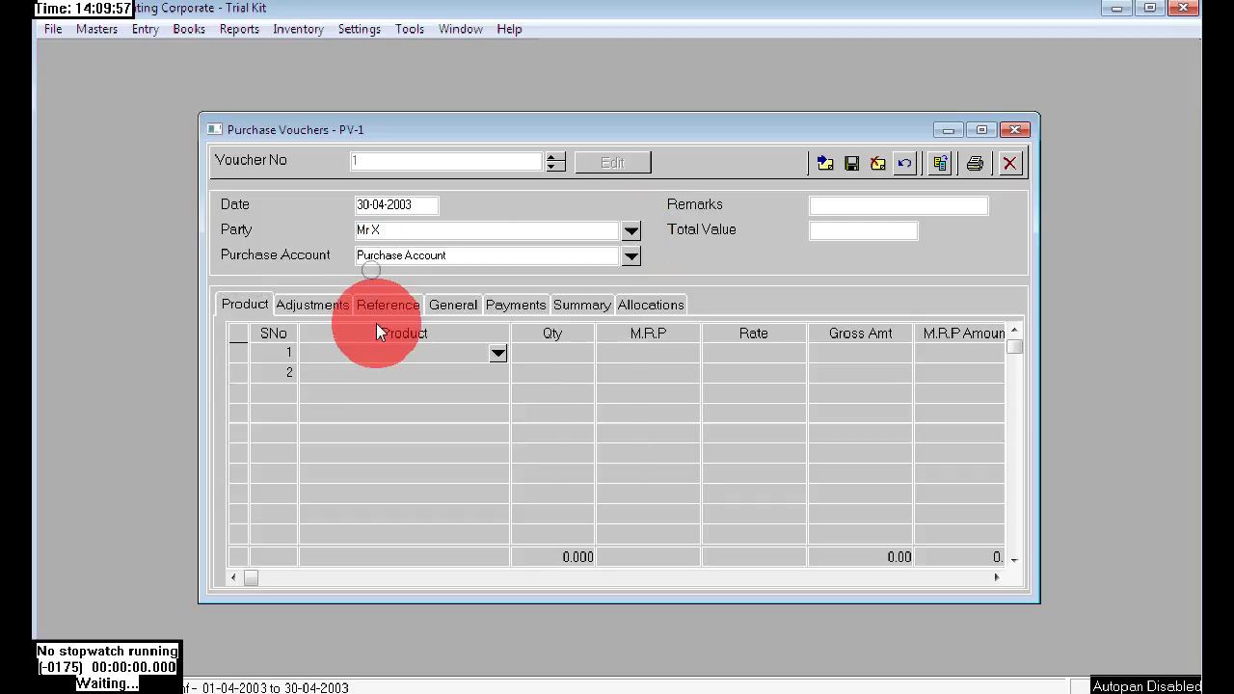
- Enter Hp printers on the first product line with quantity 50 and rate 3100
{"action": "left_click", "coordinate": [458, 354]}
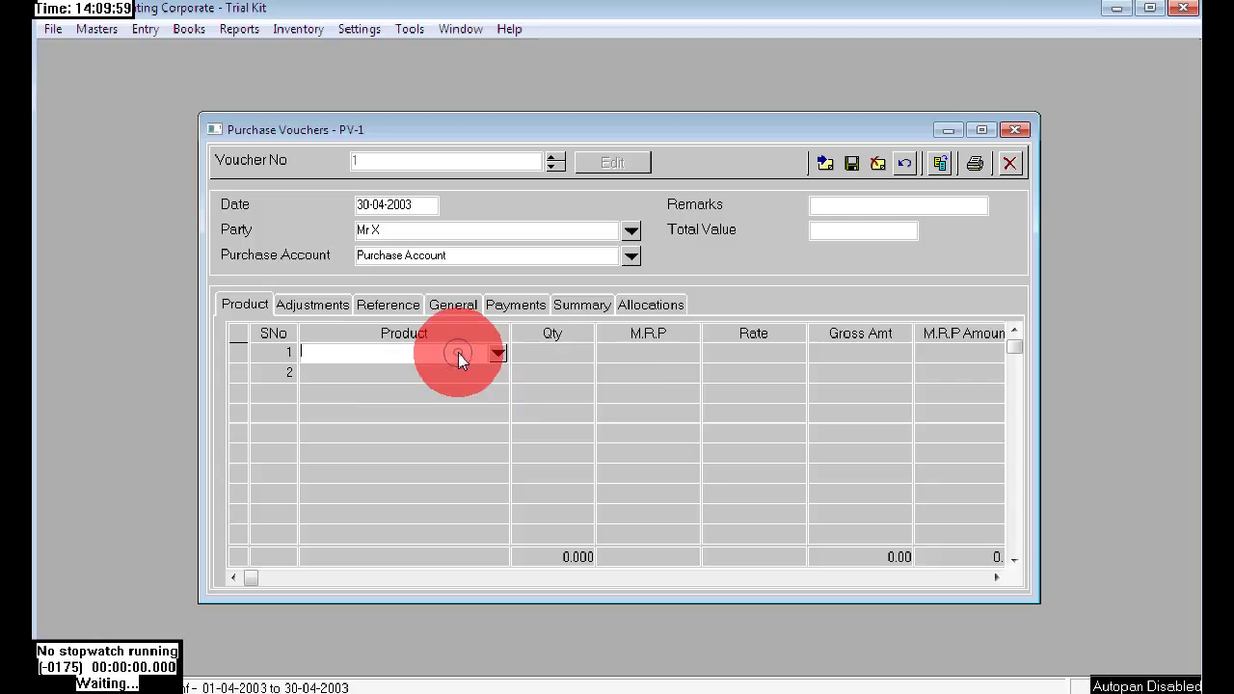
{"action": "type", "text": "Hp printers"}
{"action": "key", "text": "Return"}
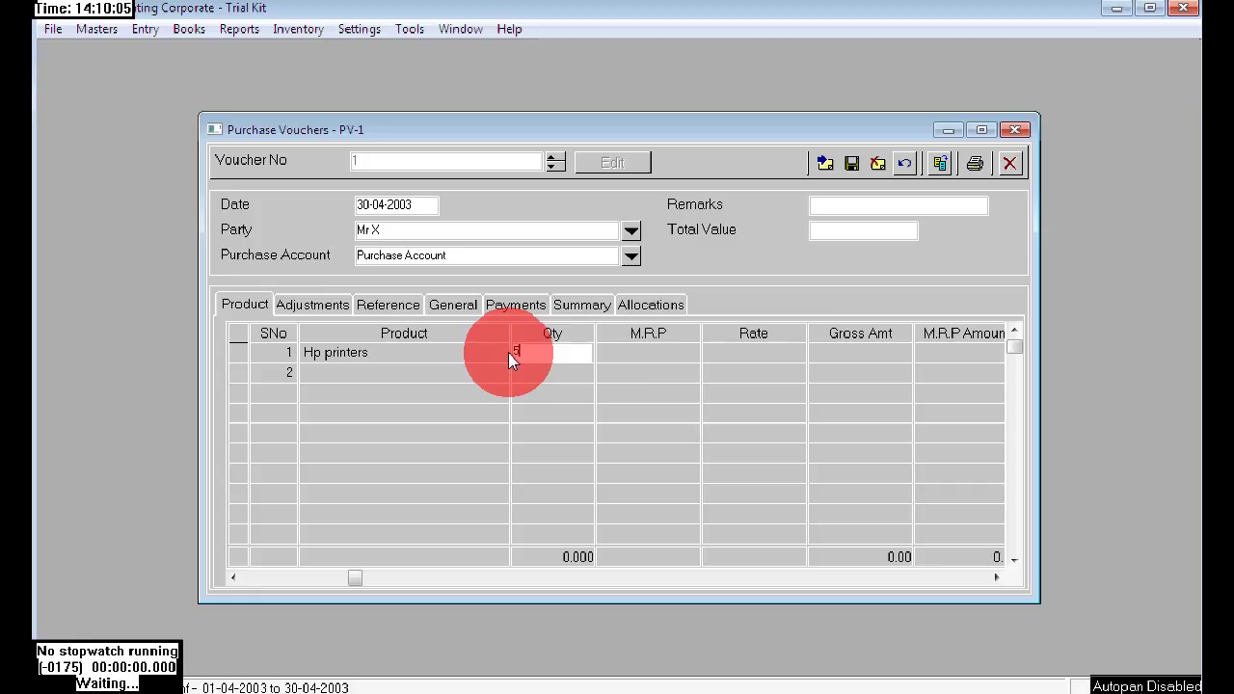
{"action": "key", "text": "Return"}
{"action": "key", "text": "Return"}
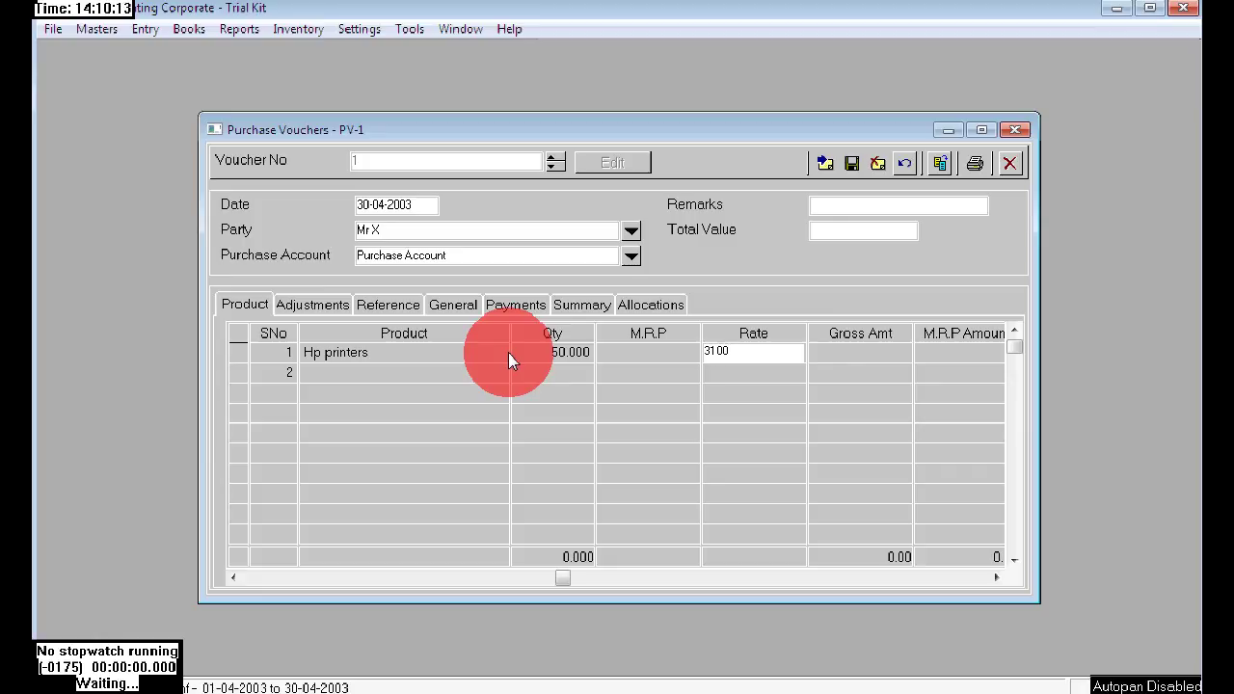
- Recheck the branch allocation and product line of purchase voucher 1, and save the voucher
{"action": "left_click", "coordinate": [634, 303]}
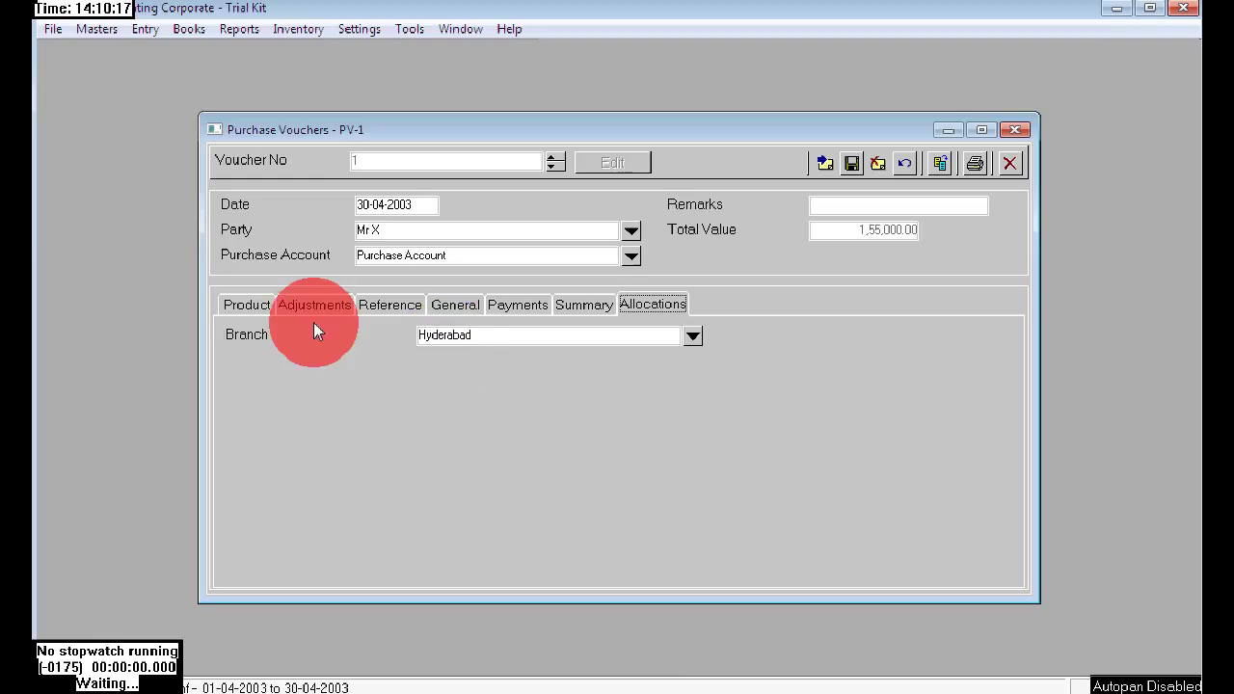
{"action": "left_click", "coordinate": [249, 306]}
{"action": "left_click", "coordinate": [903, 373]}
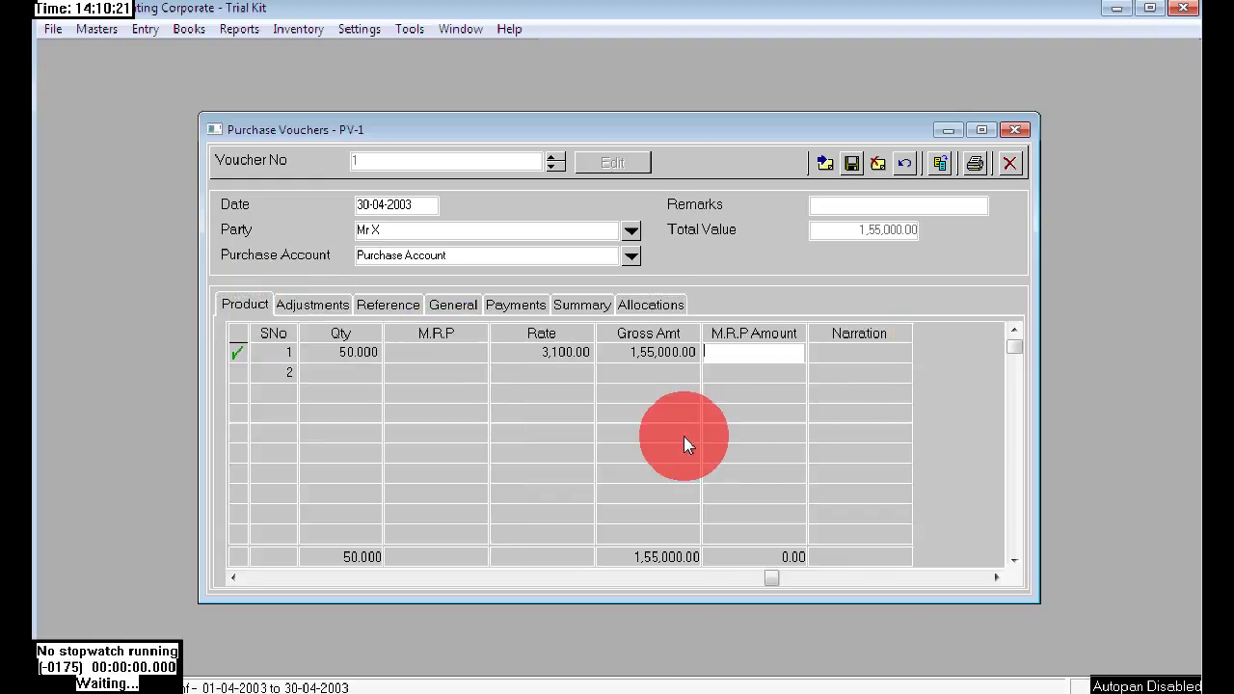
{"action": "key", "text": "Tab"}
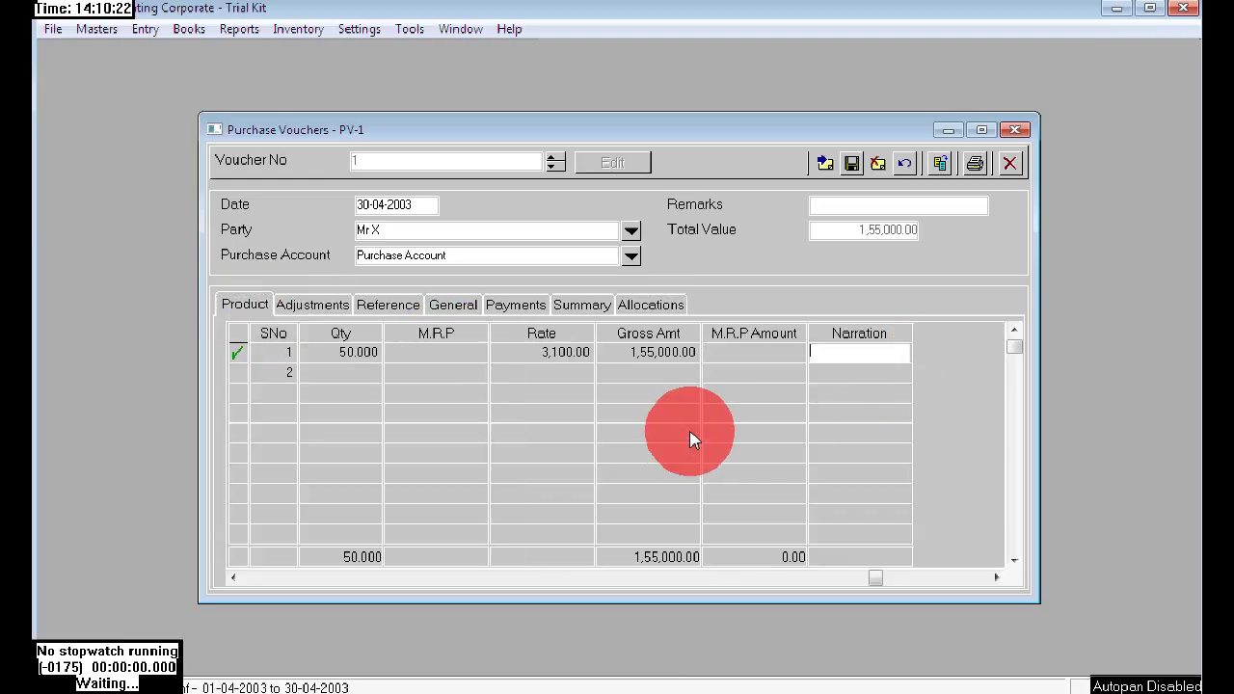
{"action": "left_click", "coordinate": [850, 164]}
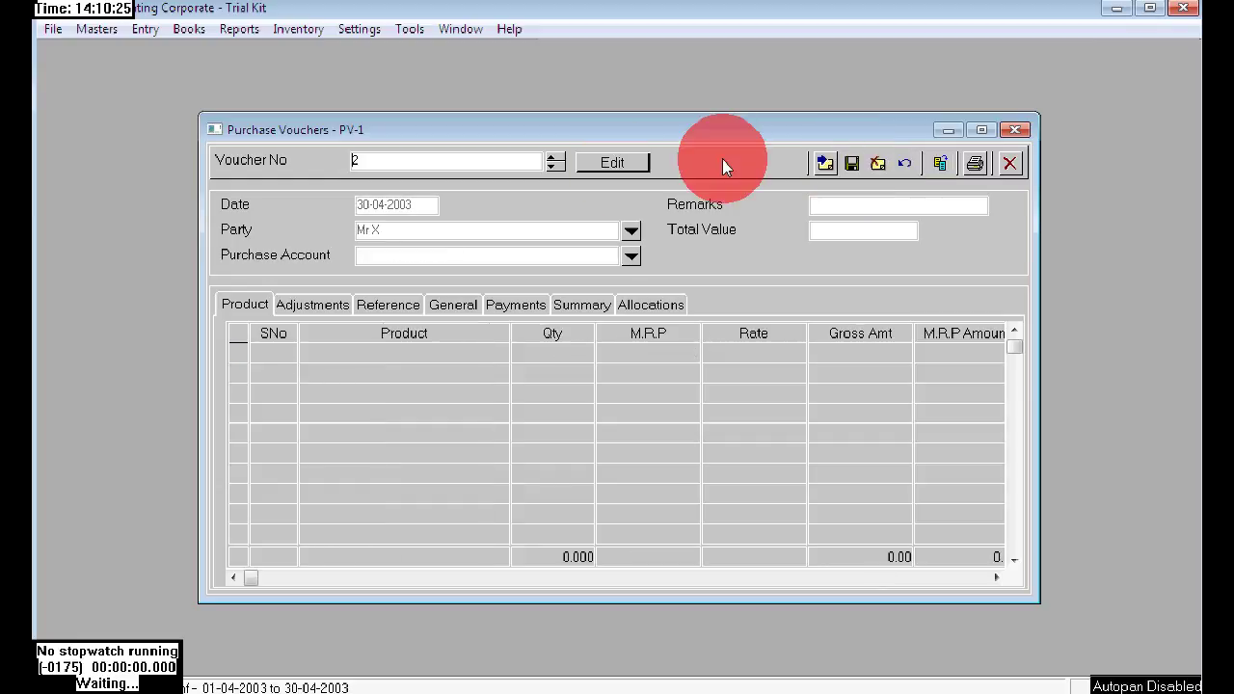
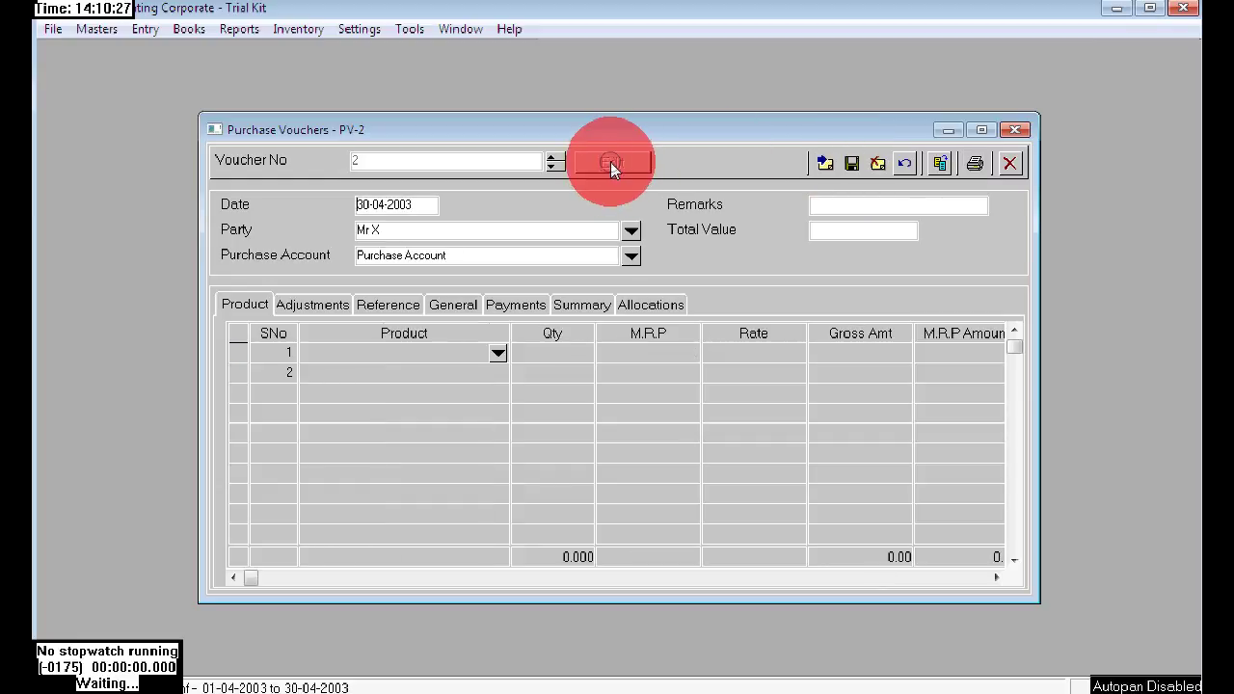
- In purchase voucher 2, enter Hp printers on the first product line with quantity 111 and rate 3100
{"action": "left_click", "coordinate": [498, 357]}
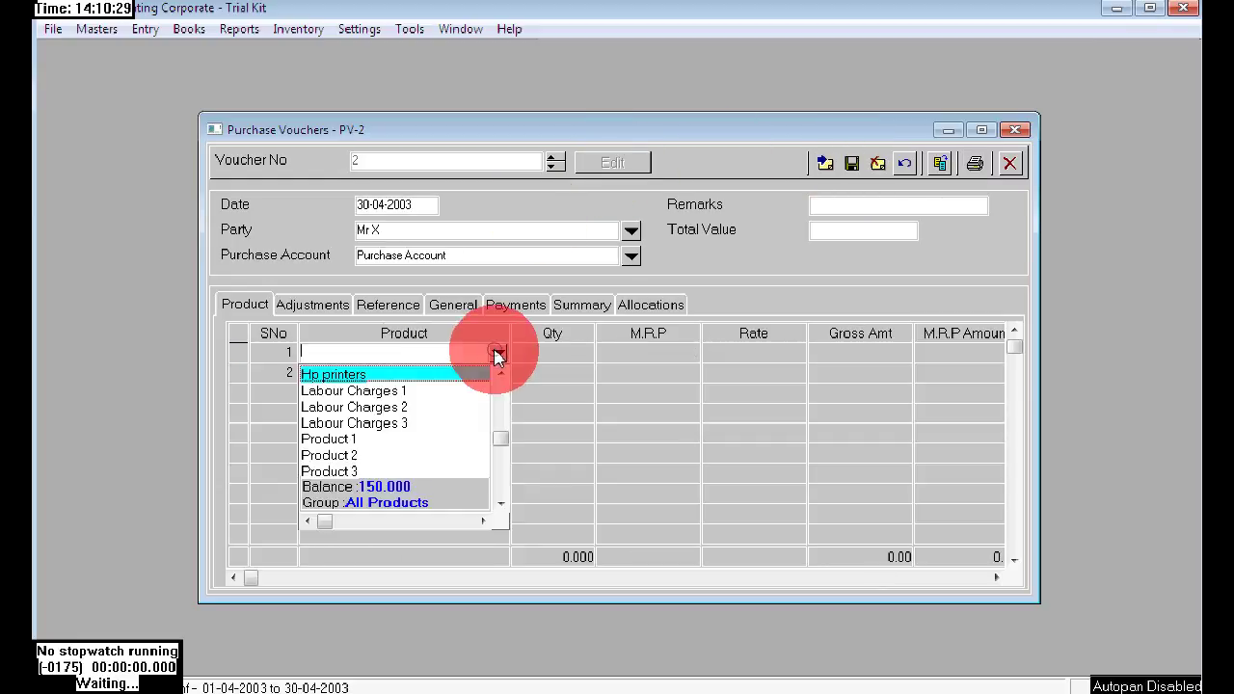
{"action": "left_click", "coordinate": [345, 373]}
{"action": "left_click", "coordinate": [555, 350]}
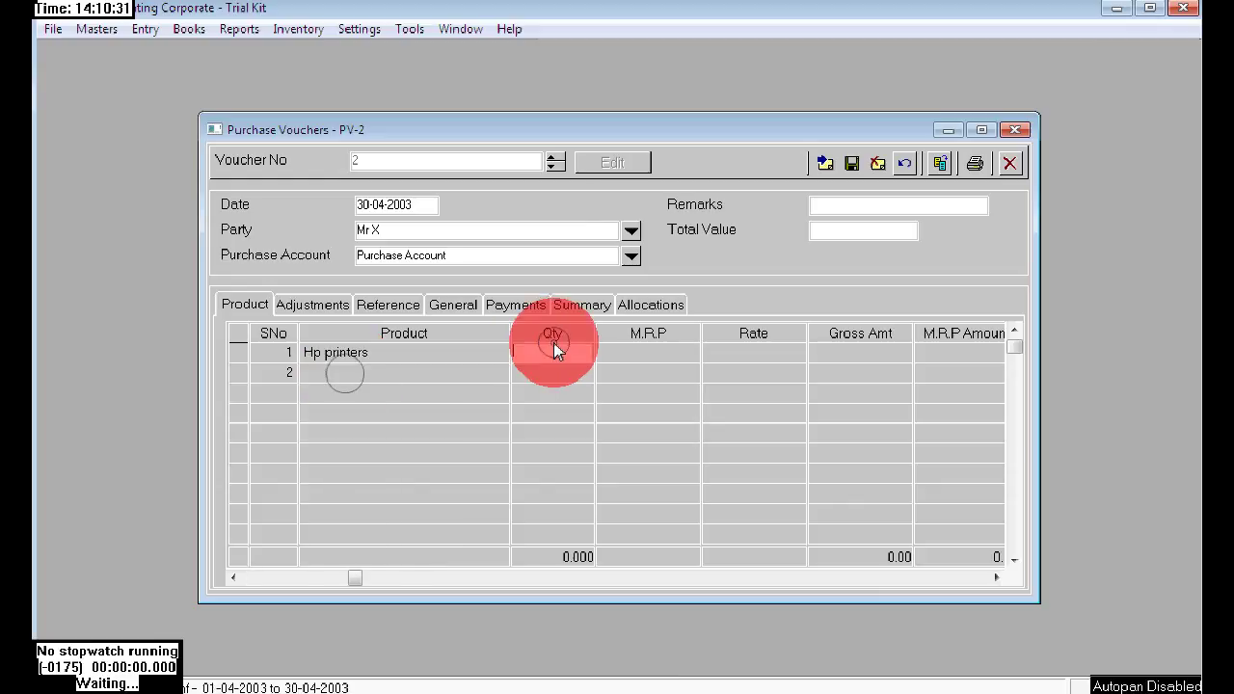
{"action": "type", "text": "111"}
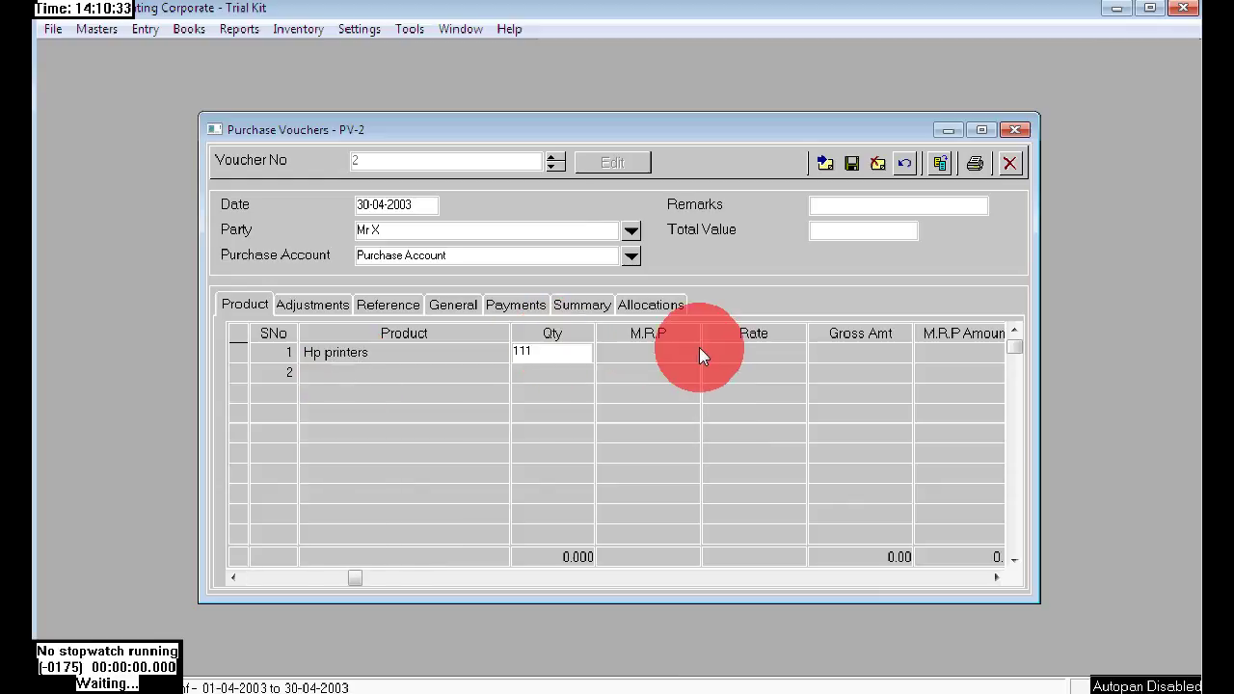
{"action": "left_click", "coordinate": [740, 351]}
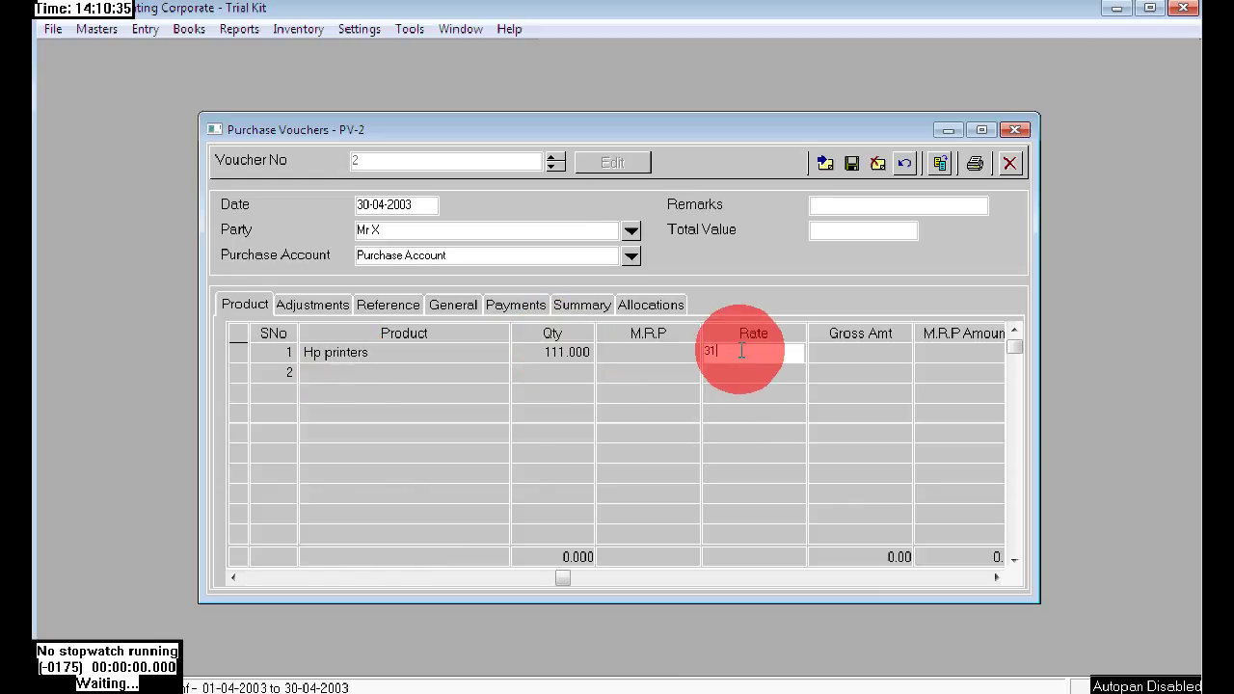
{"action": "type", "text": "3100"}
{"action": "left_click", "coordinate": [835, 352]}
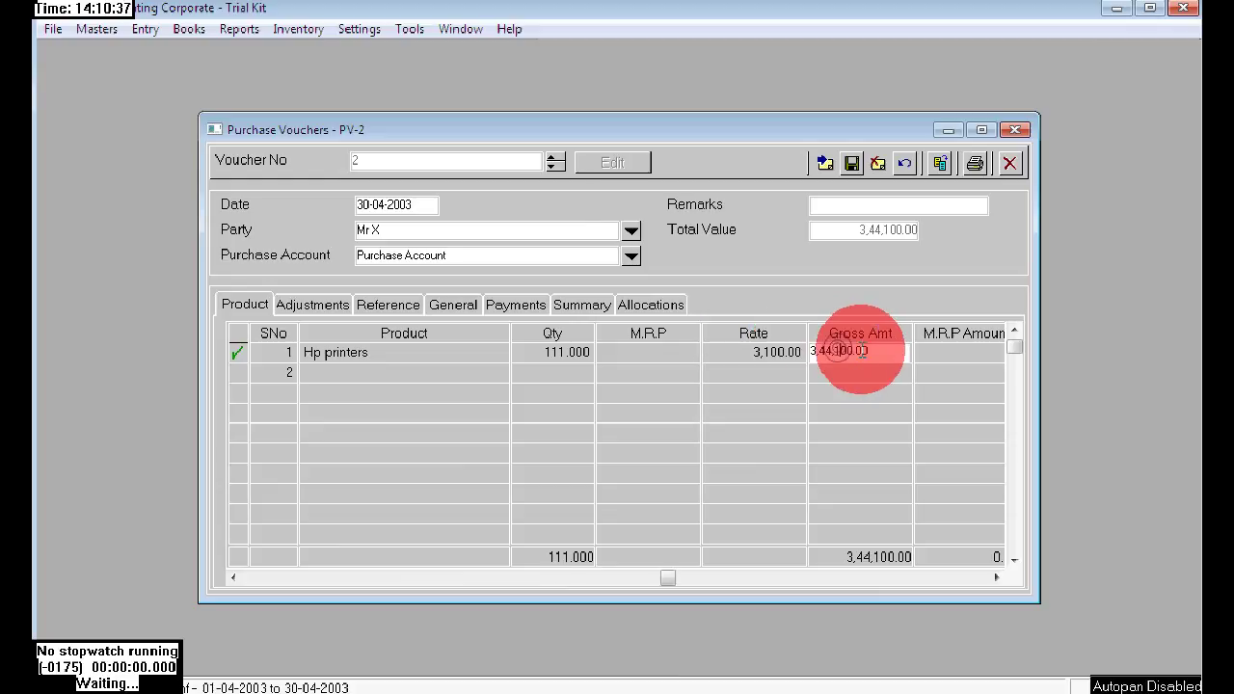
- Allocate purchase voucher 2 to the Secunderabad branch, save it and close the voucher entry
{"action": "left_click", "coordinate": [657, 304]}
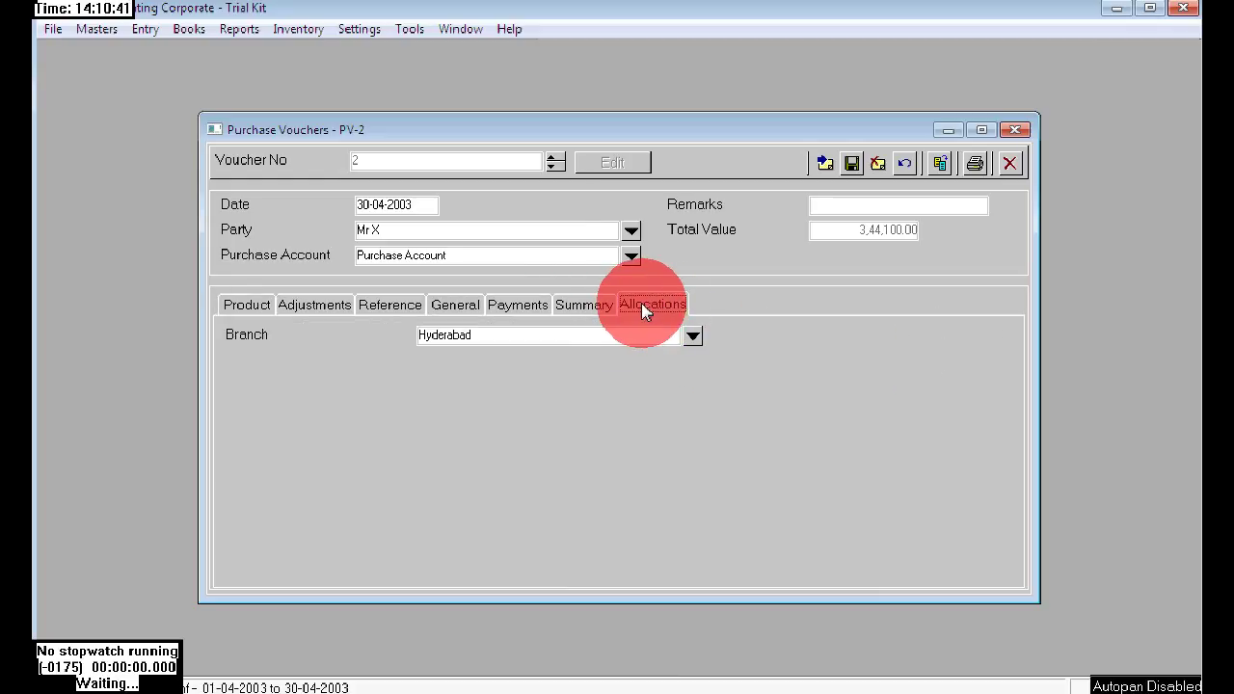
{"action": "left_click", "coordinate": [691, 336]}
{"action": "left_click", "coordinate": [500, 392]}
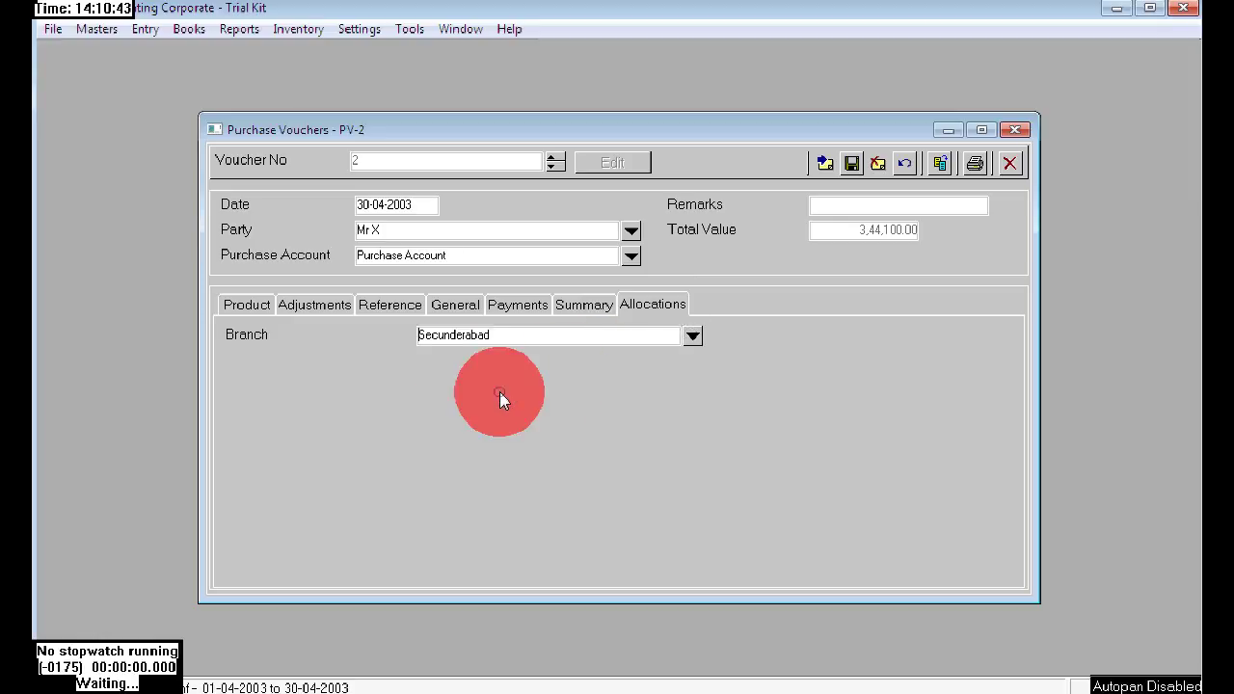
{"action": "left_click", "coordinate": [247, 305]}
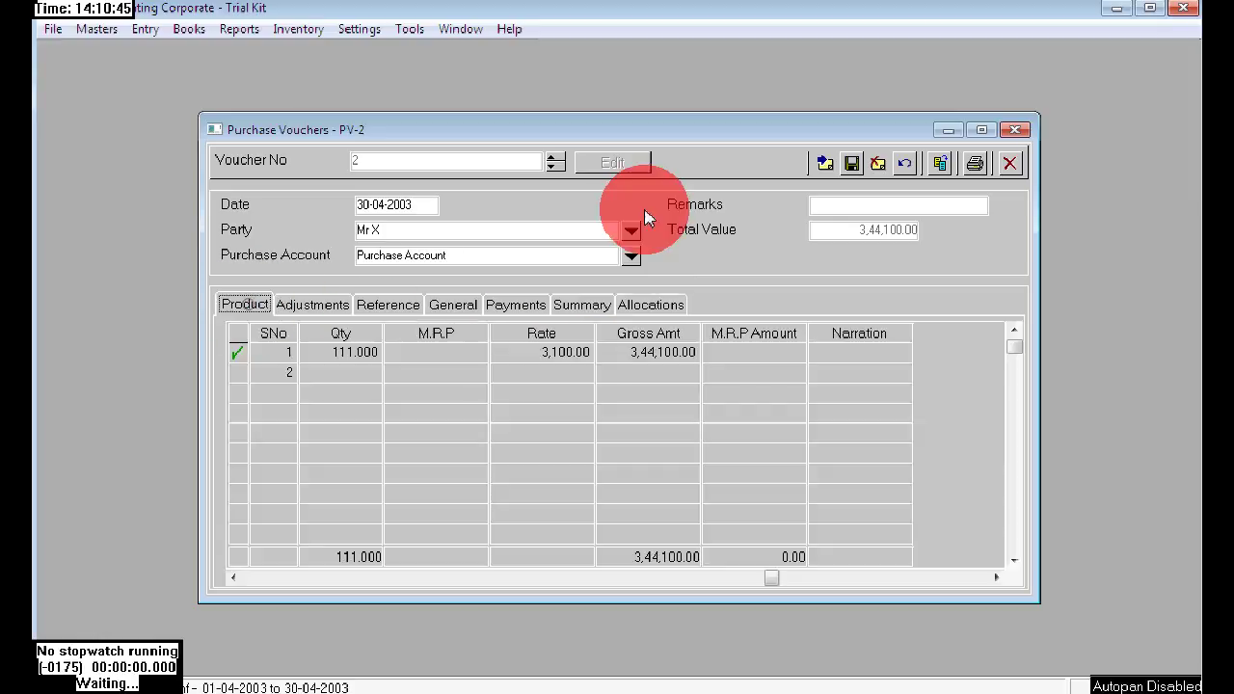
{"action": "left_click", "coordinate": [850, 163]}
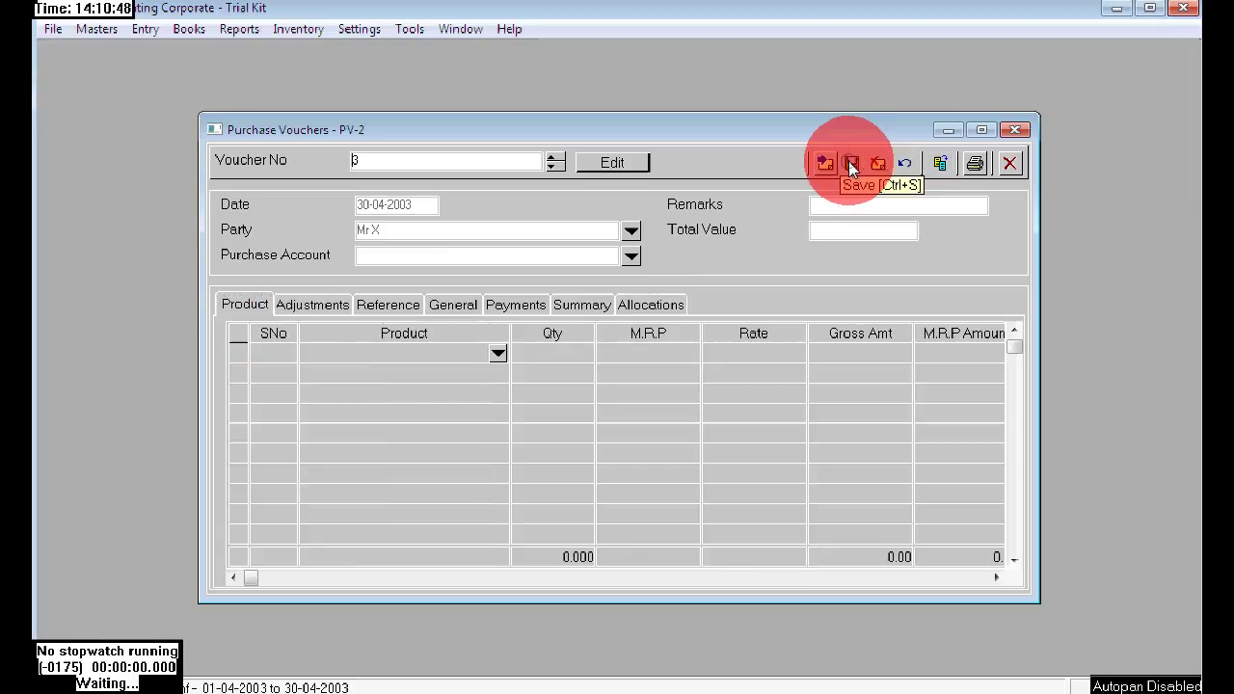
{"action": "left_click", "coordinate": [1014, 132]}
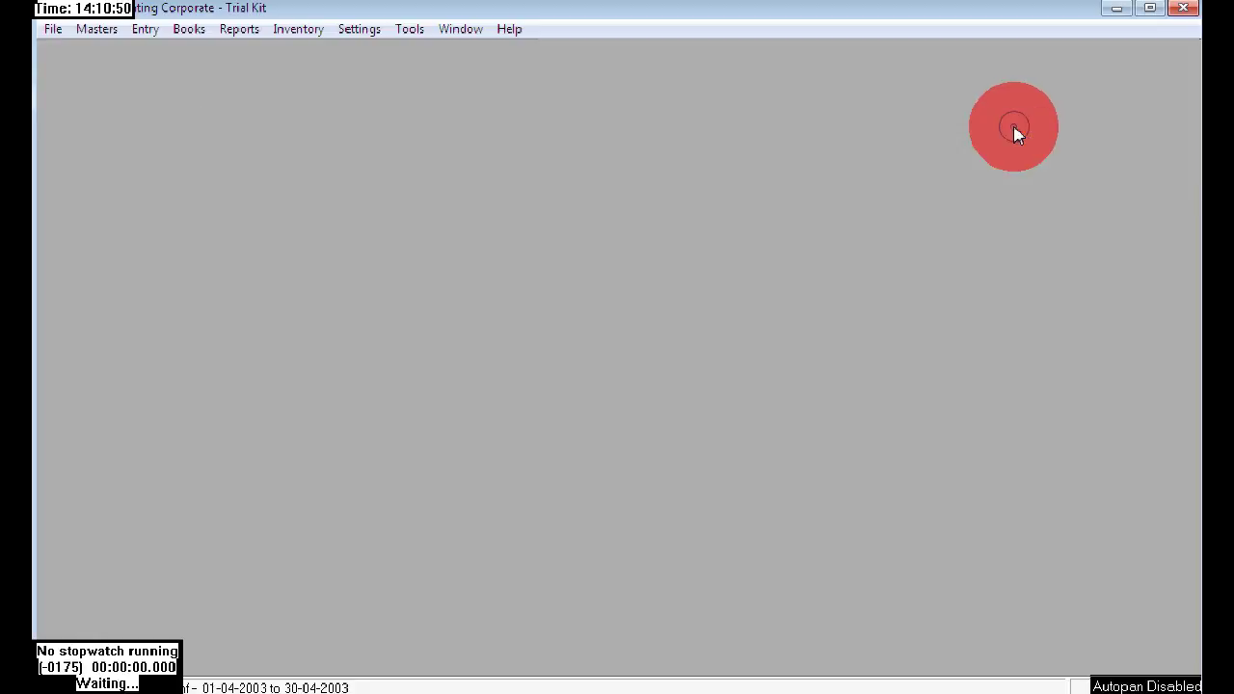
- Generate the Stock Balances report of All Products for the entire period, limited to the Hyderabad branch
{"action": "left_click", "coordinate": [299, 31]}
{"action": "left_click", "coordinate": [301, 236]}
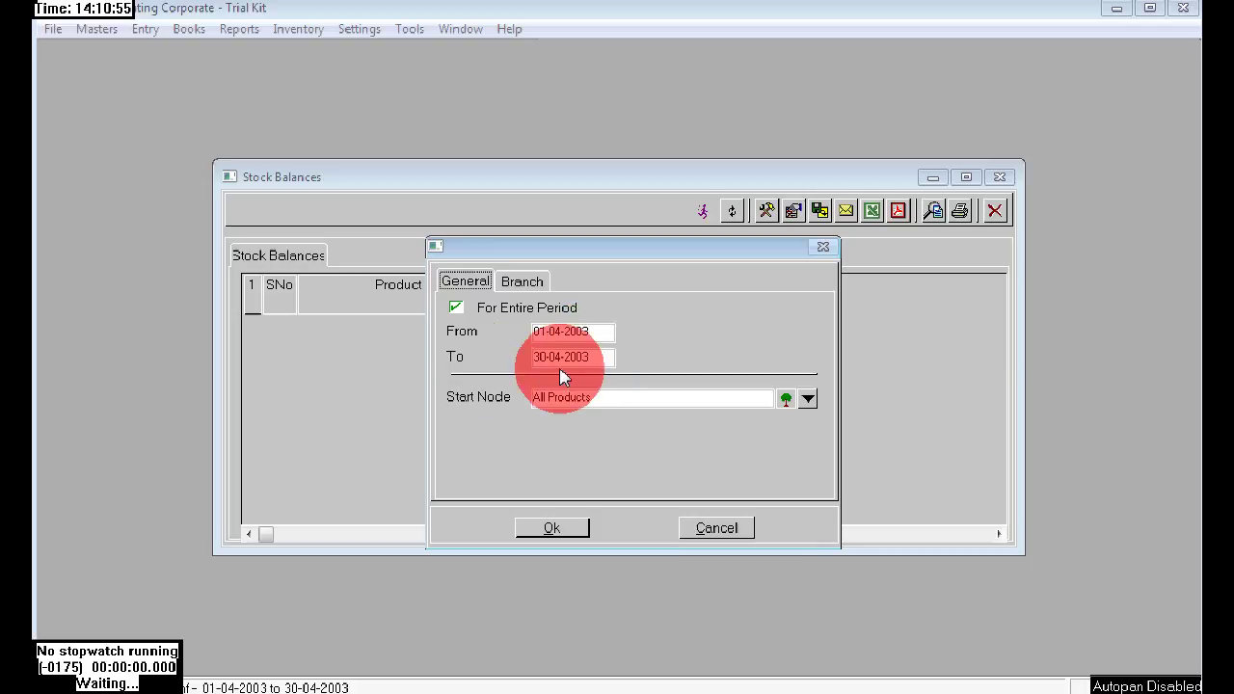
{"action": "left_click", "coordinate": [525, 280]}
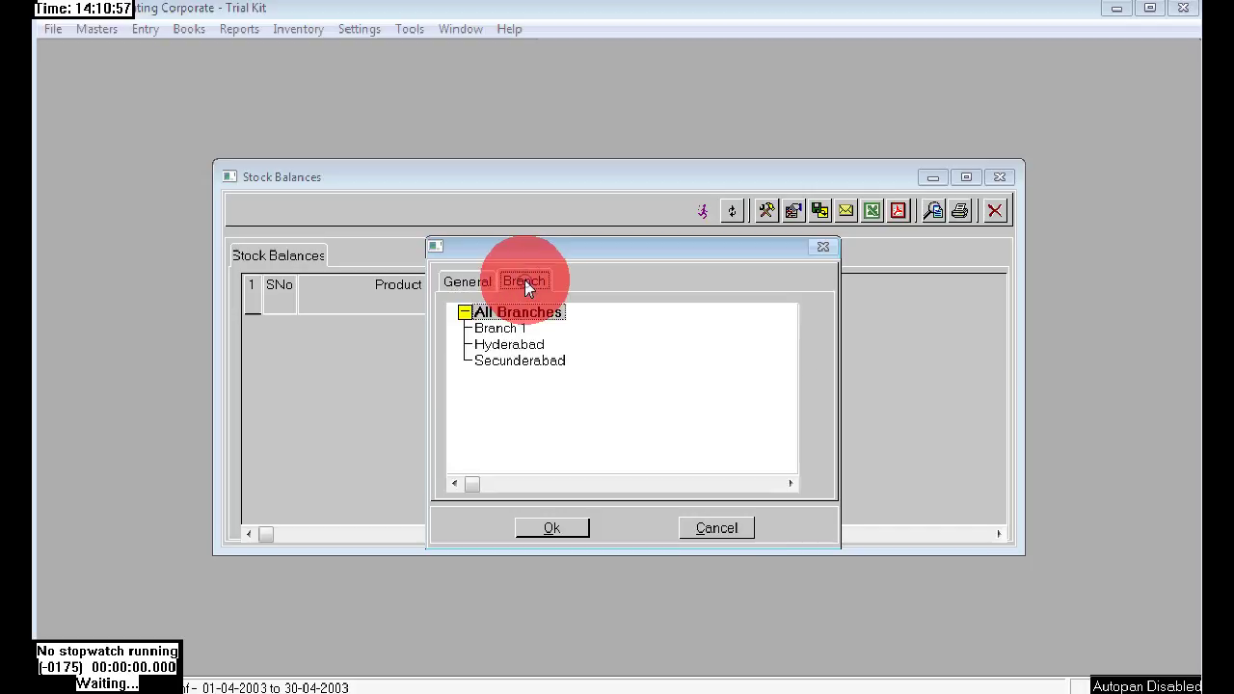
{"action": "left_click", "coordinate": [487, 279]}
{"action": "left_click", "coordinate": [520, 282]}
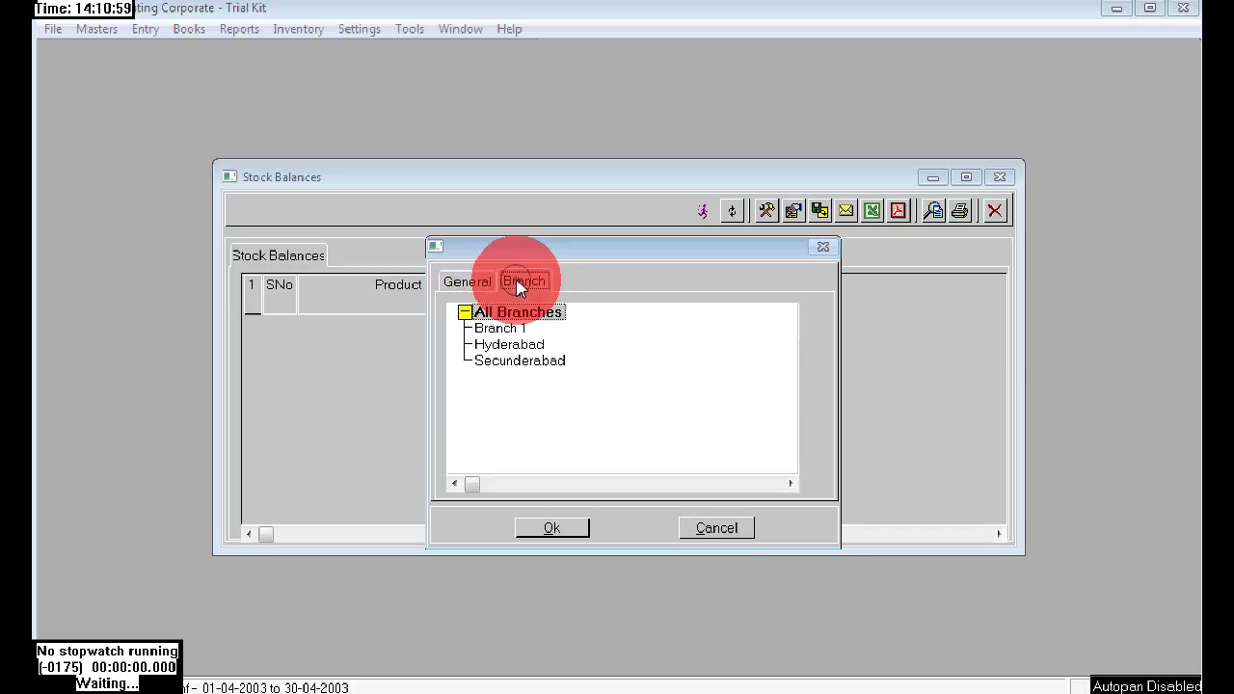
{"action": "left_click", "coordinate": [510, 344]}
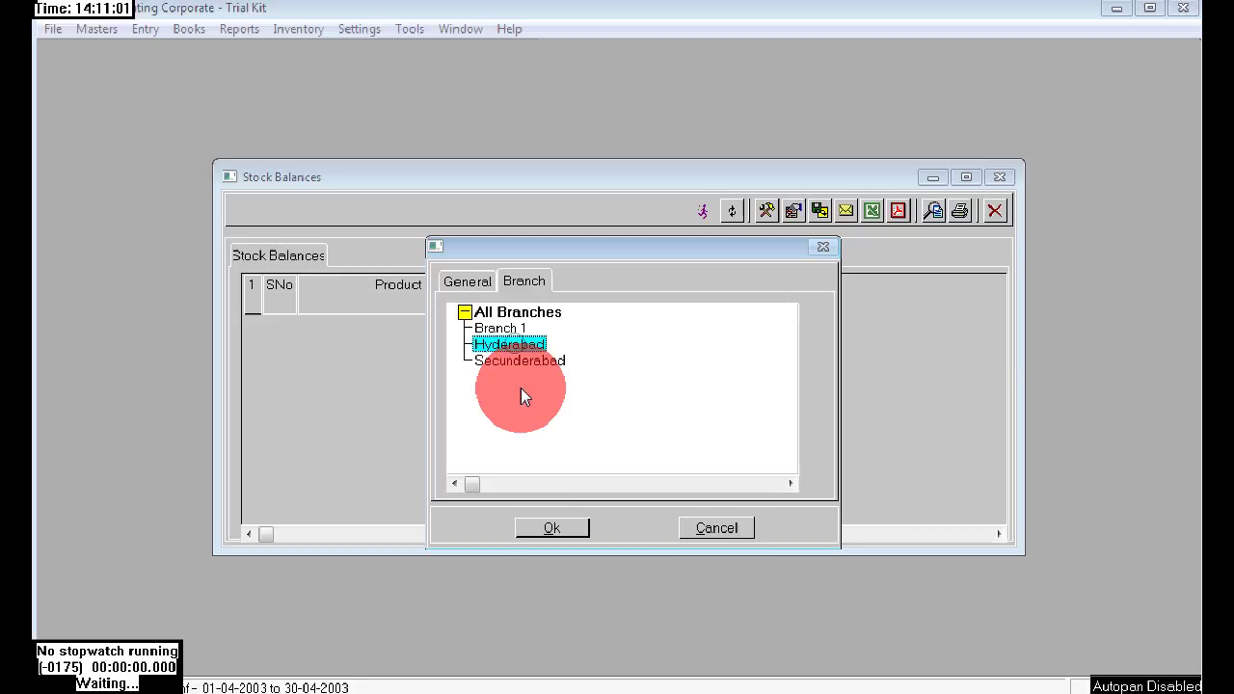
{"action": "left_click", "coordinate": [557, 527]}
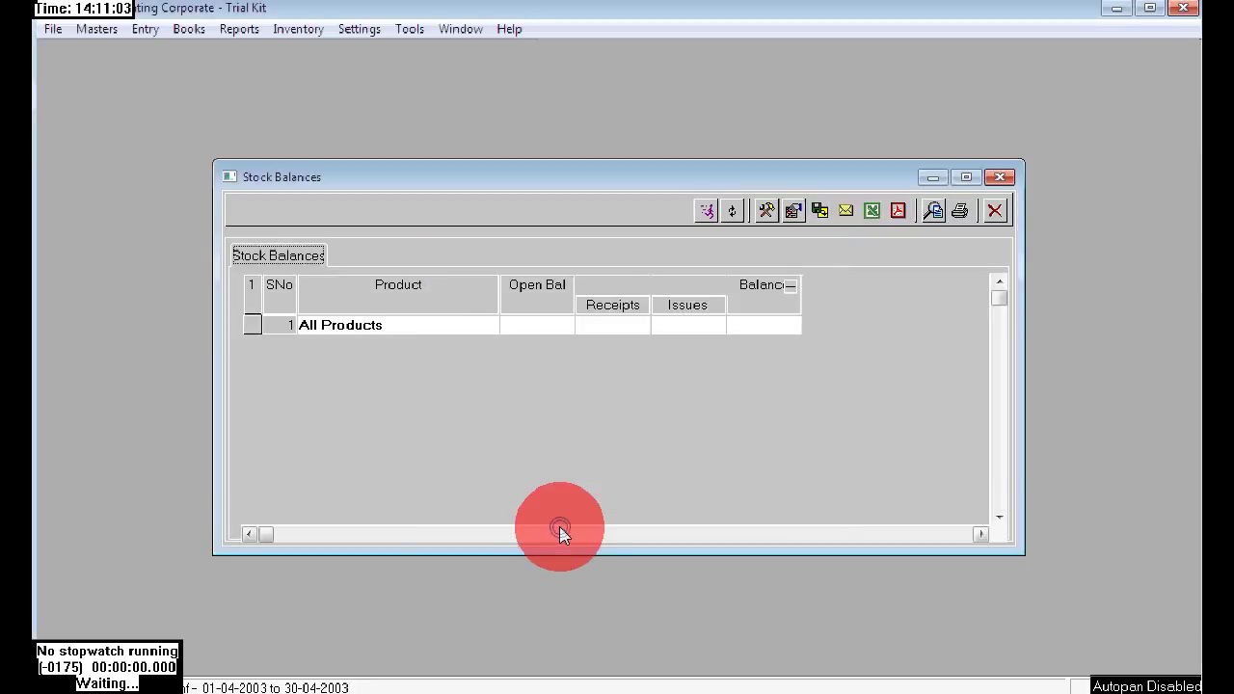
- Examine the Hp printers receipts and balance in the Hyderabad stock report, and close the report
{"action": "left_click", "coordinate": [408, 509]}
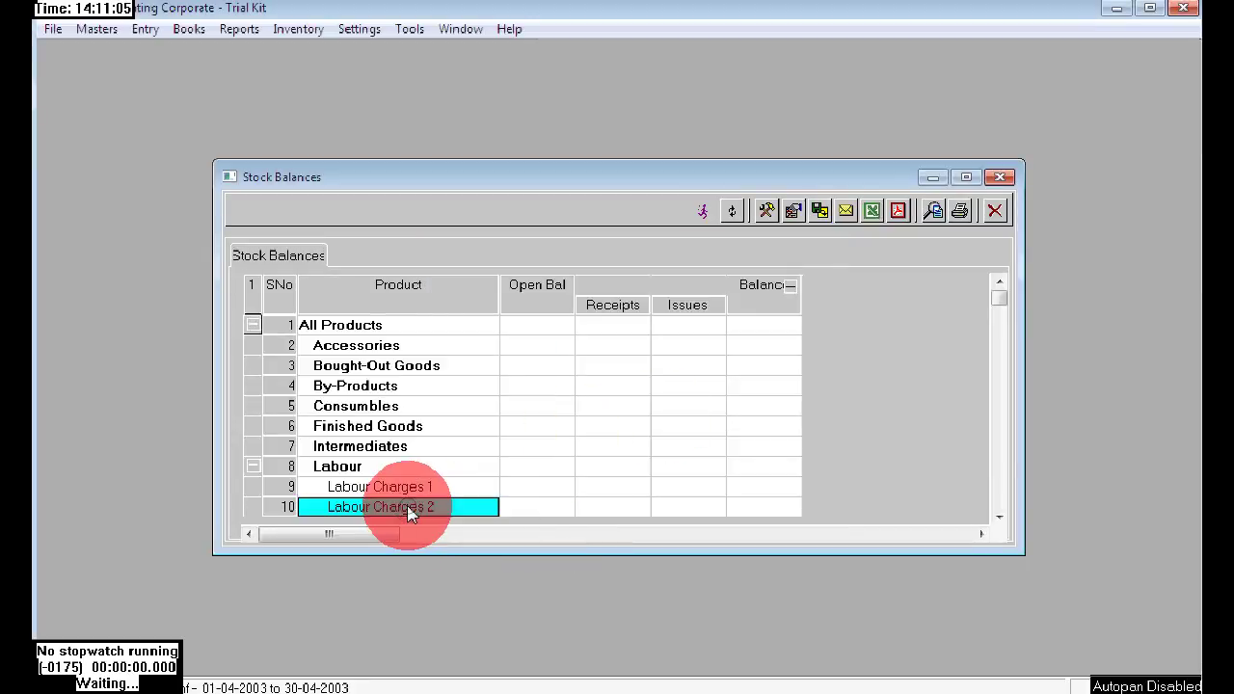
{"action": "scroll", "coordinate": [408, 514], "scroll_direction": "down", "scroll_amount": 9}
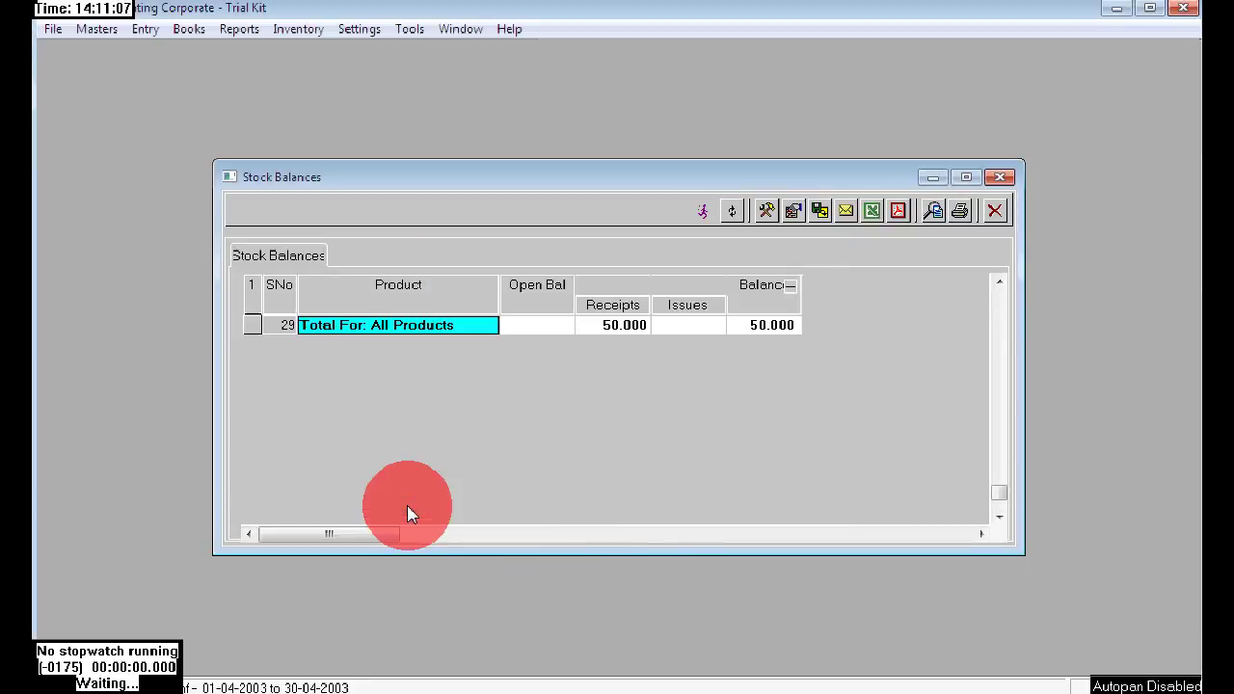
{"action": "scroll", "coordinate": [500, 455], "scroll_direction": "up", "scroll_amount": 6}
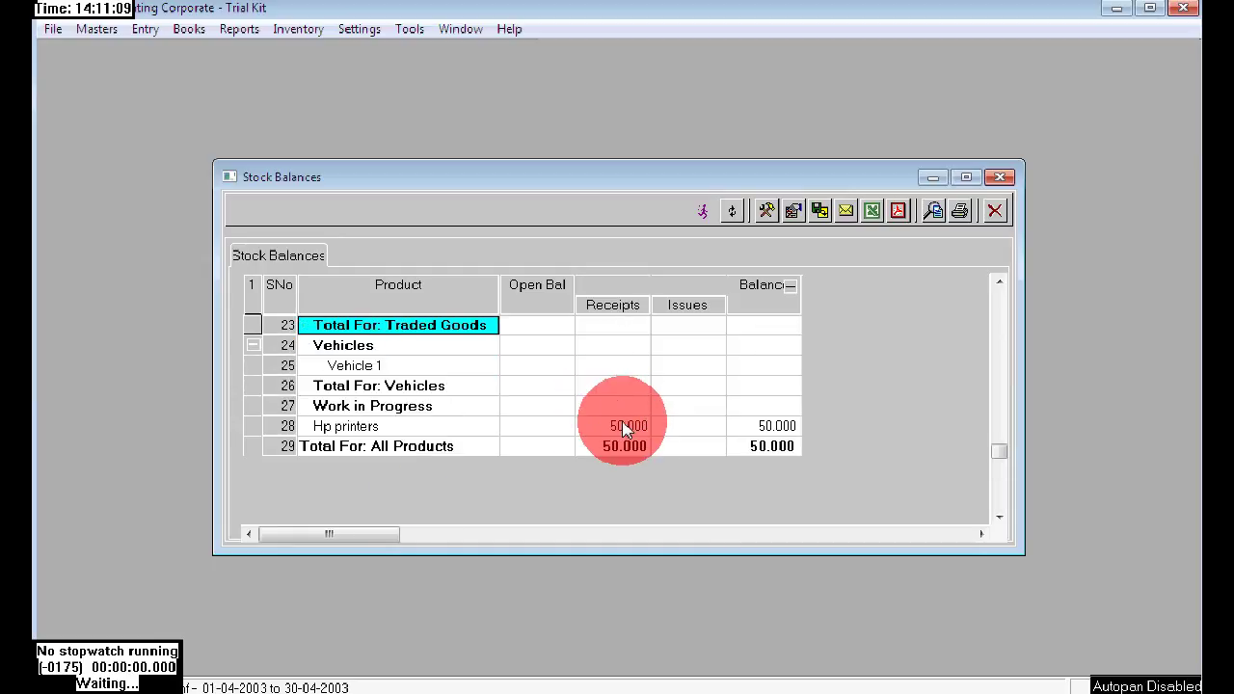
{"action": "left_click", "coordinate": [625, 432]}
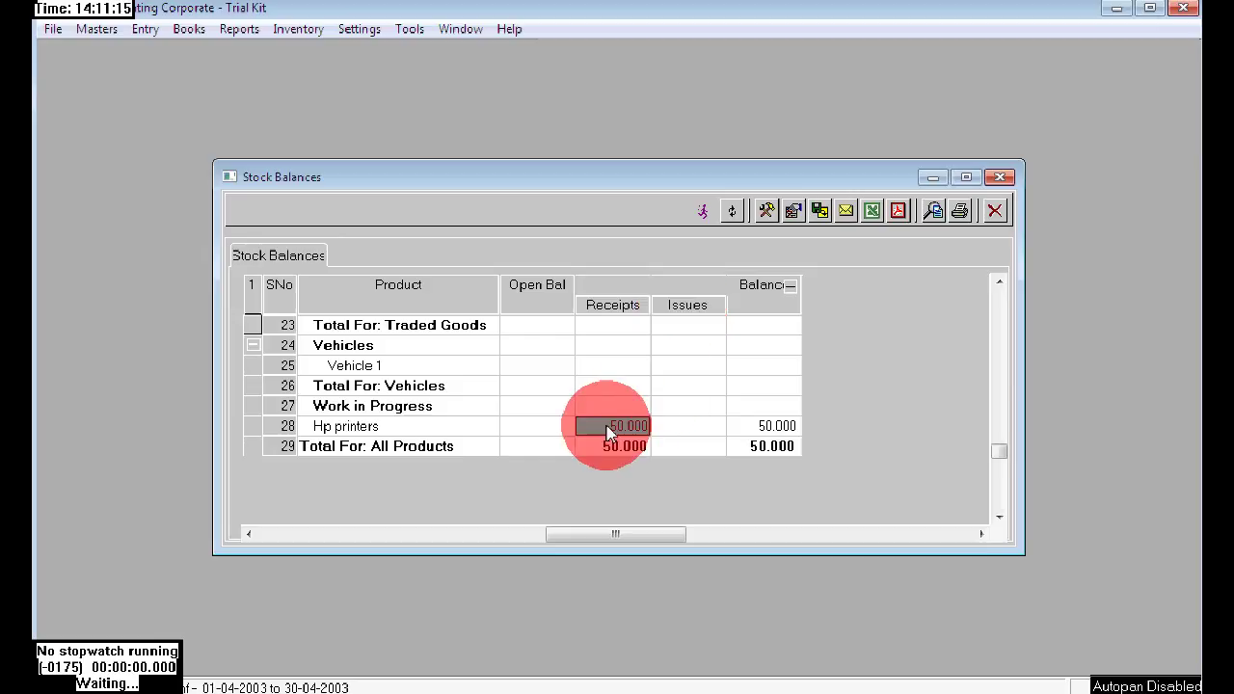
{"action": "left_click", "coordinate": [999, 176]}
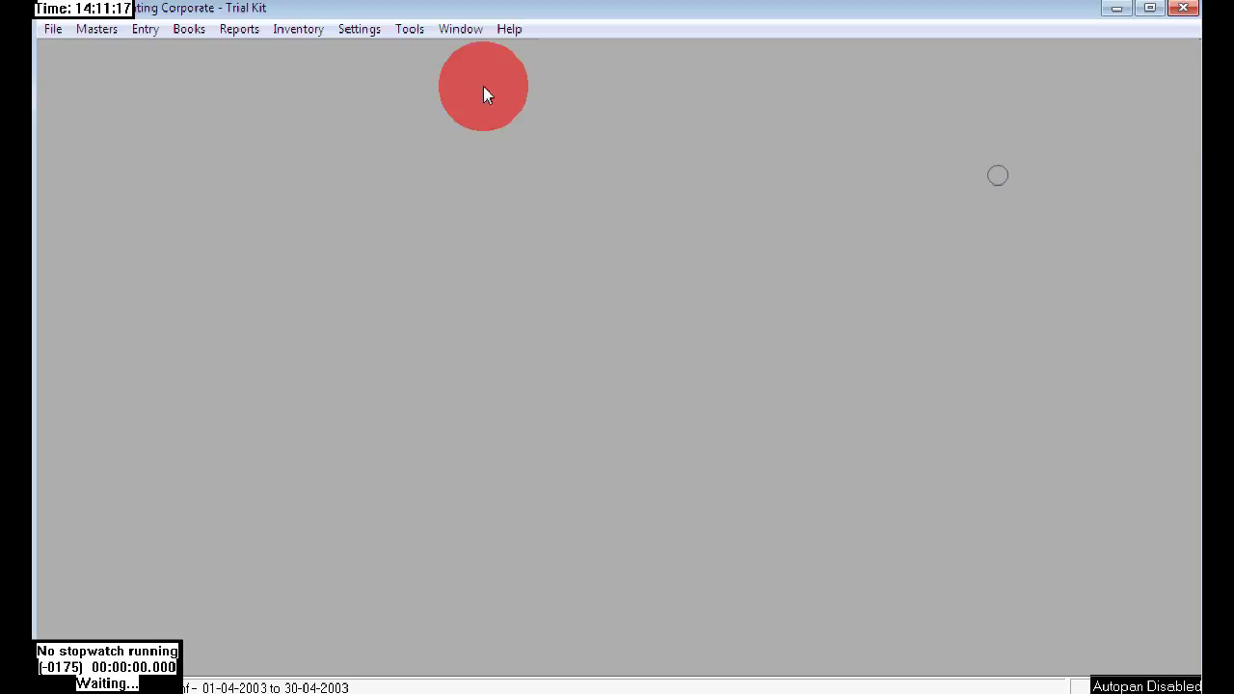
- Generate the Stock Balances report of All Products for the entire period, limited to the Secunderabad branch
{"action": "left_click", "coordinate": [323, 29]}
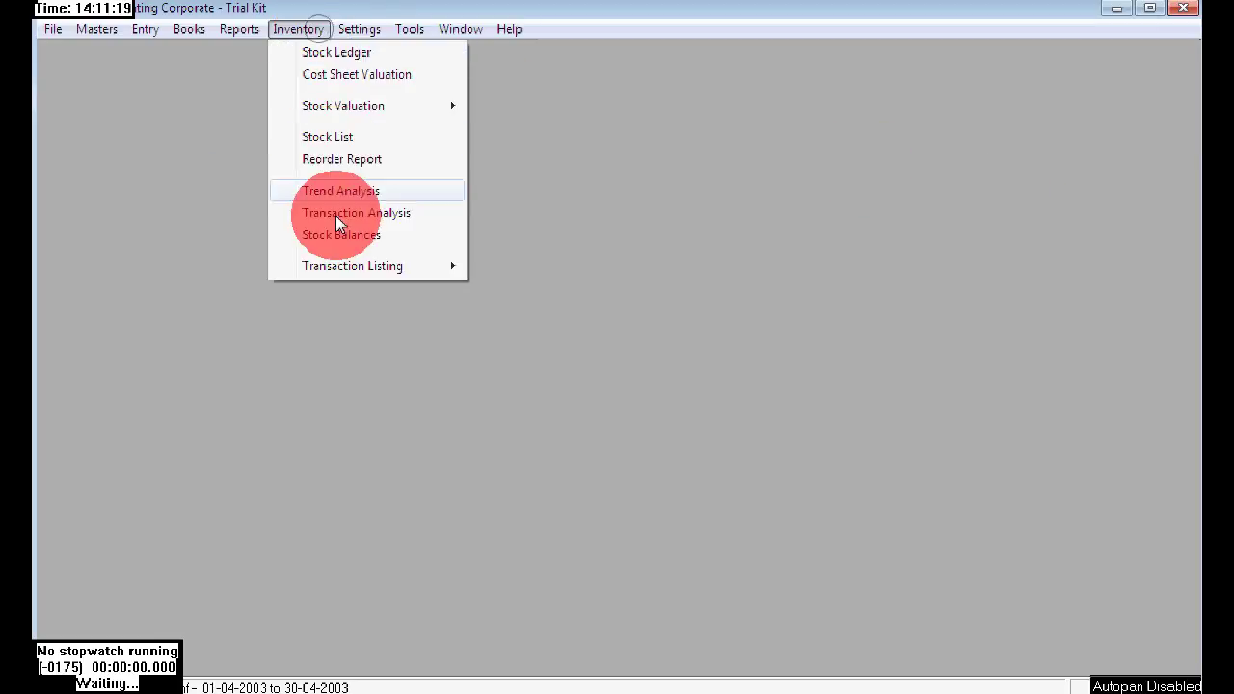
{"action": "left_click", "coordinate": [348, 237]}
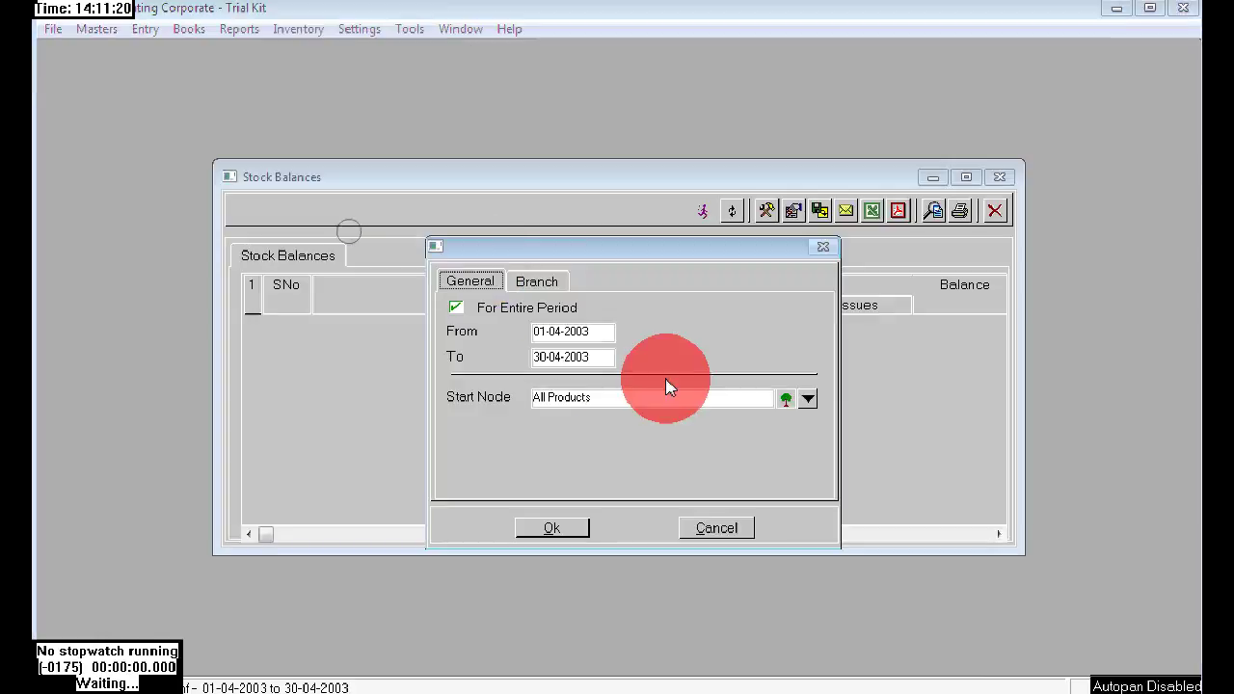
{"action": "left_click", "coordinate": [546, 283]}
{"action": "left_click", "coordinate": [504, 363]}
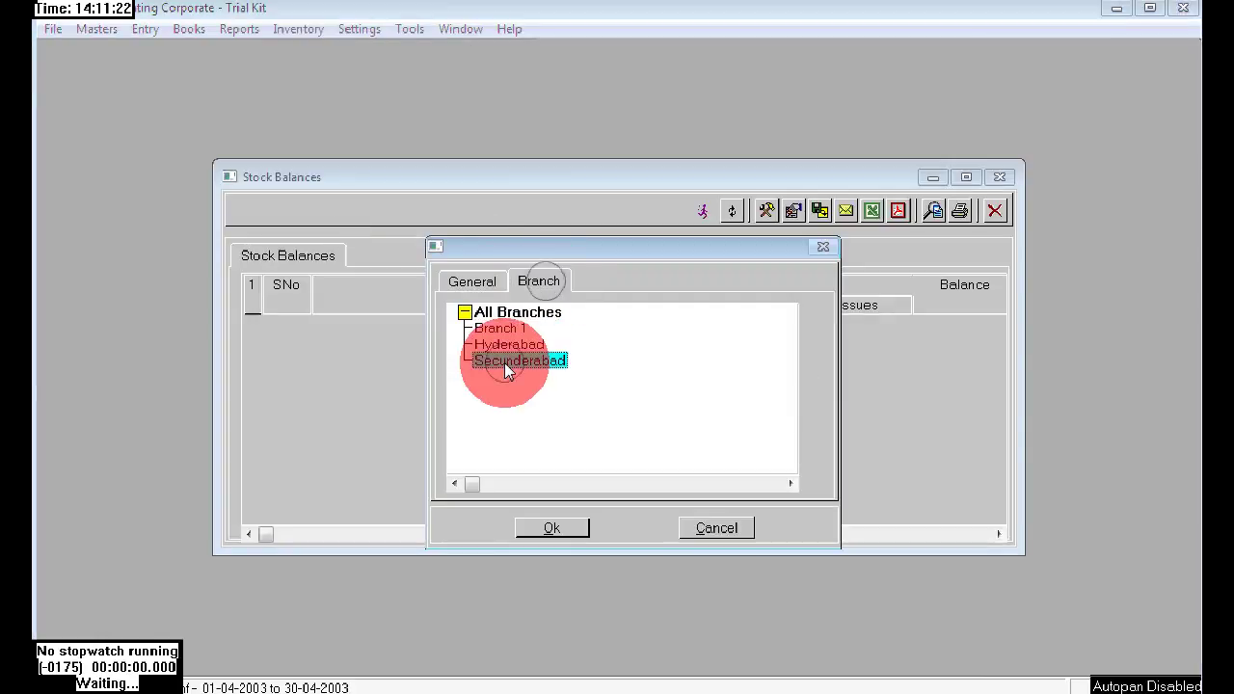
{"action": "left_click", "coordinate": [564, 532]}
- Examine the Hp printers receipts in the Secunderabad stock report, and close the report
{"action": "left_click", "coordinate": [462, 508]}
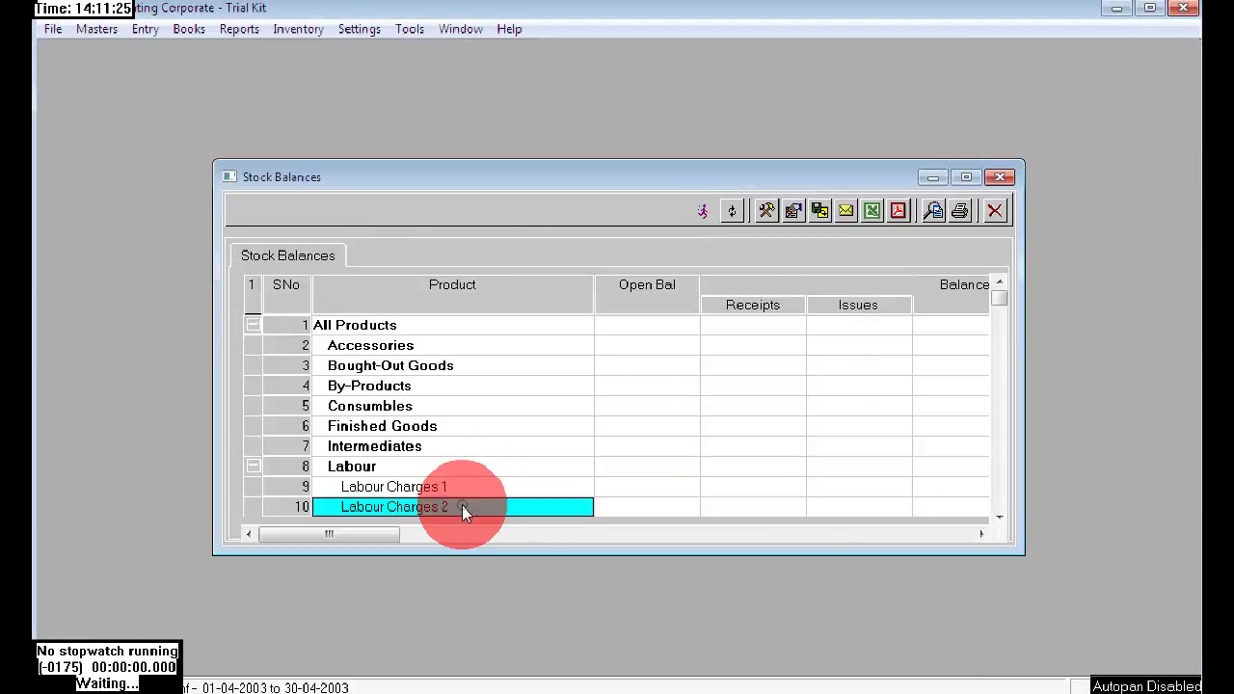
{"action": "key", "text": "Down"}
{"action": "key", "text": "Down"}
{"action": "key", "text": "Down"}
{"action": "key", "text": "Down"}
{"action": "key", "text": "Down"}
{"action": "key", "text": "Down"}
{"action": "key", "text": "ctrl+End"}
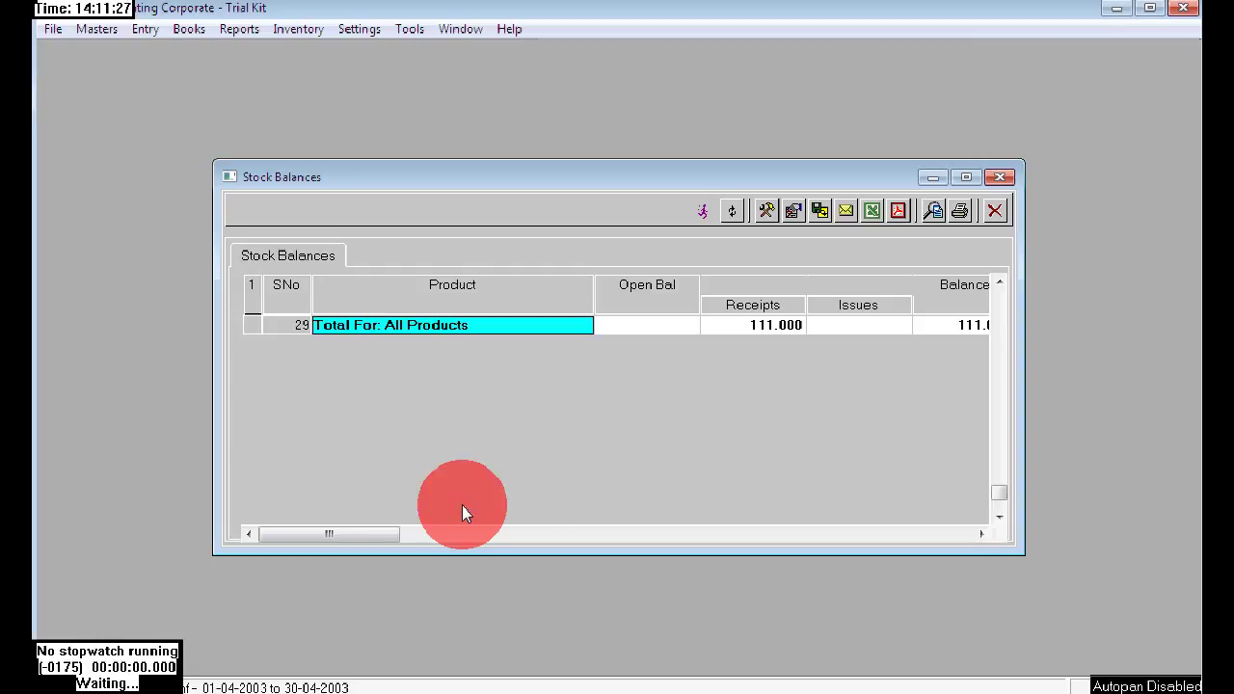
{"action": "key", "text": "Up"}
{"action": "key", "text": "Up"}
{"action": "key", "text": "Up"}
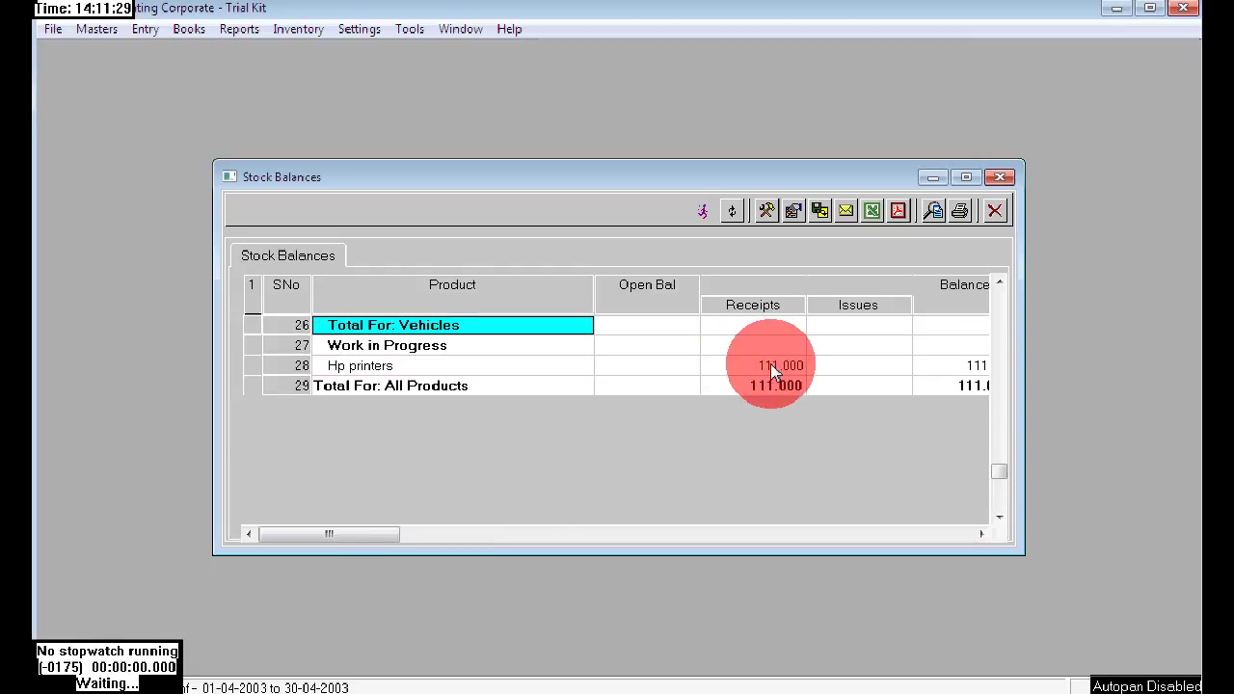
{"action": "left_click", "coordinate": [781, 367]}
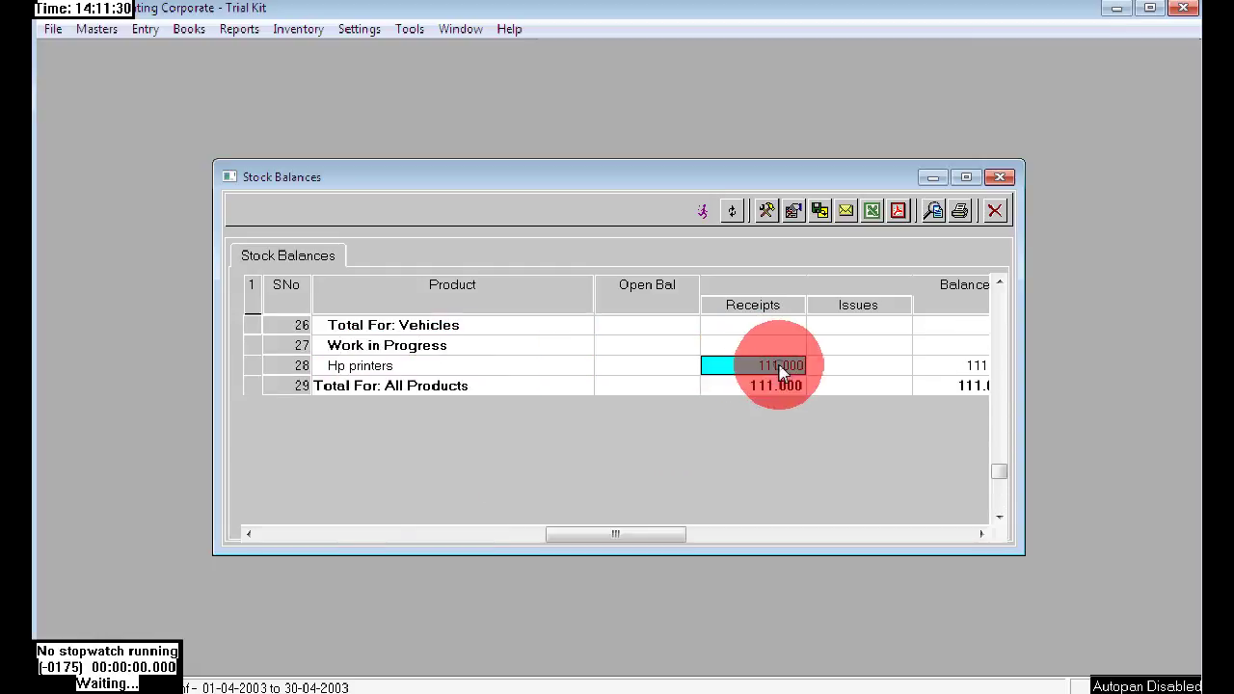
{"action": "left_click", "coordinate": [1003, 176]}
- Generate the Weighted Average stock valuation of All Products as at 30-04-2003 for all branches, including gross amount and adjustments
{"action": "left_click", "coordinate": [300, 30]}
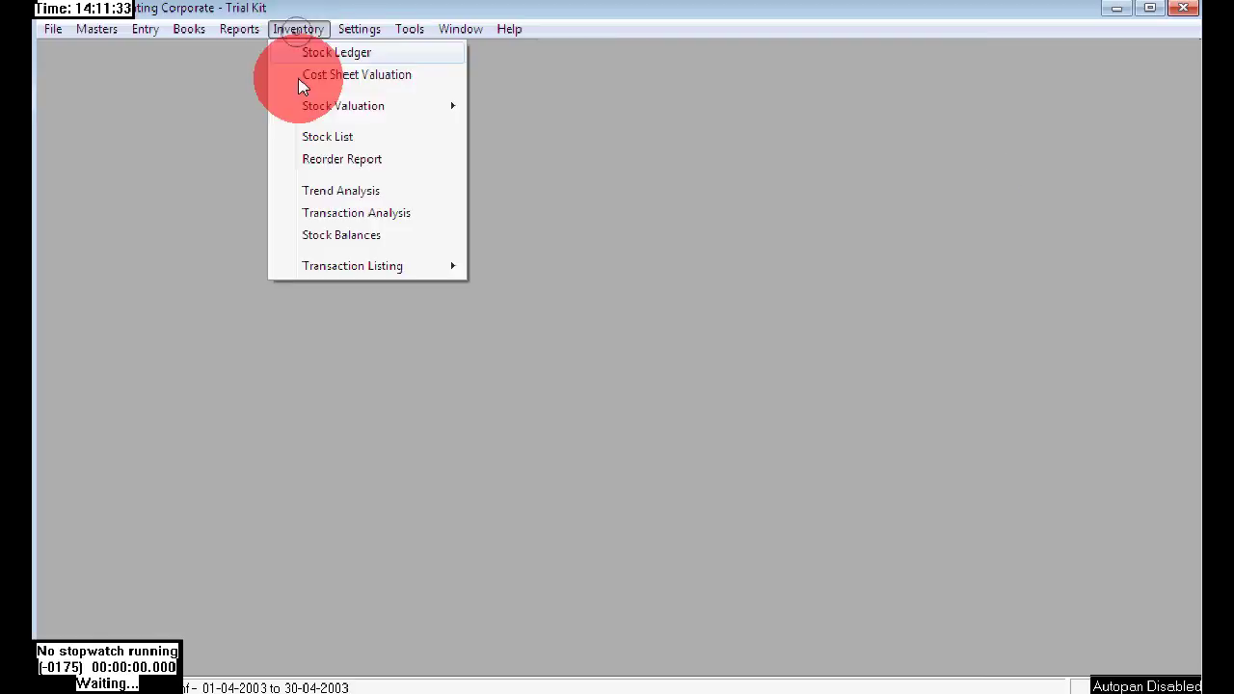
{"action": "mouse_move", "coordinate": [376, 113]}
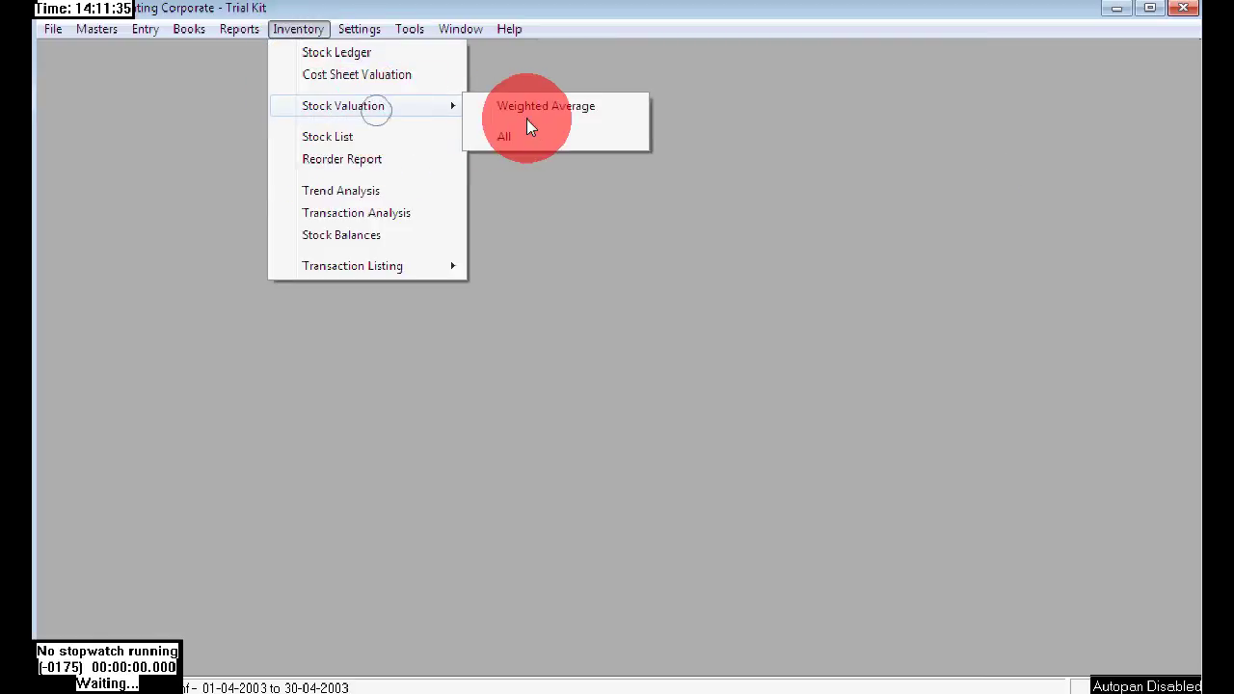
{"action": "left_click", "coordinate": [560, 108]}
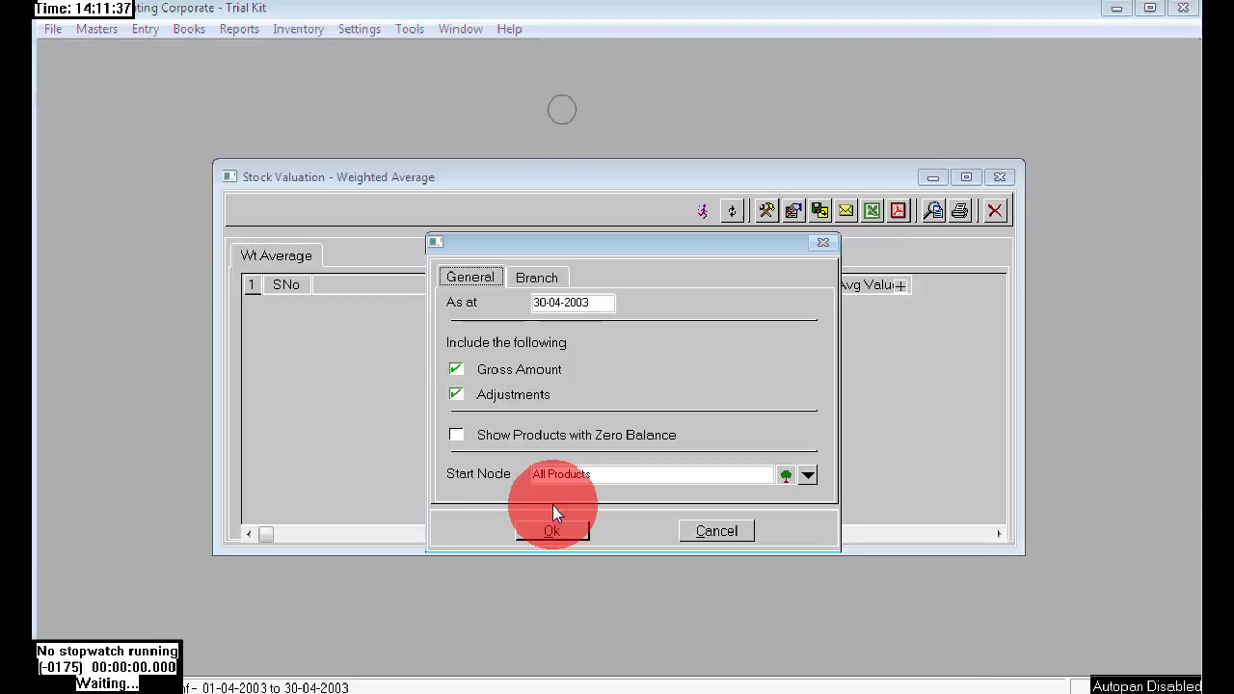
{"action": "left_click", "coordinate": [540, 282]}
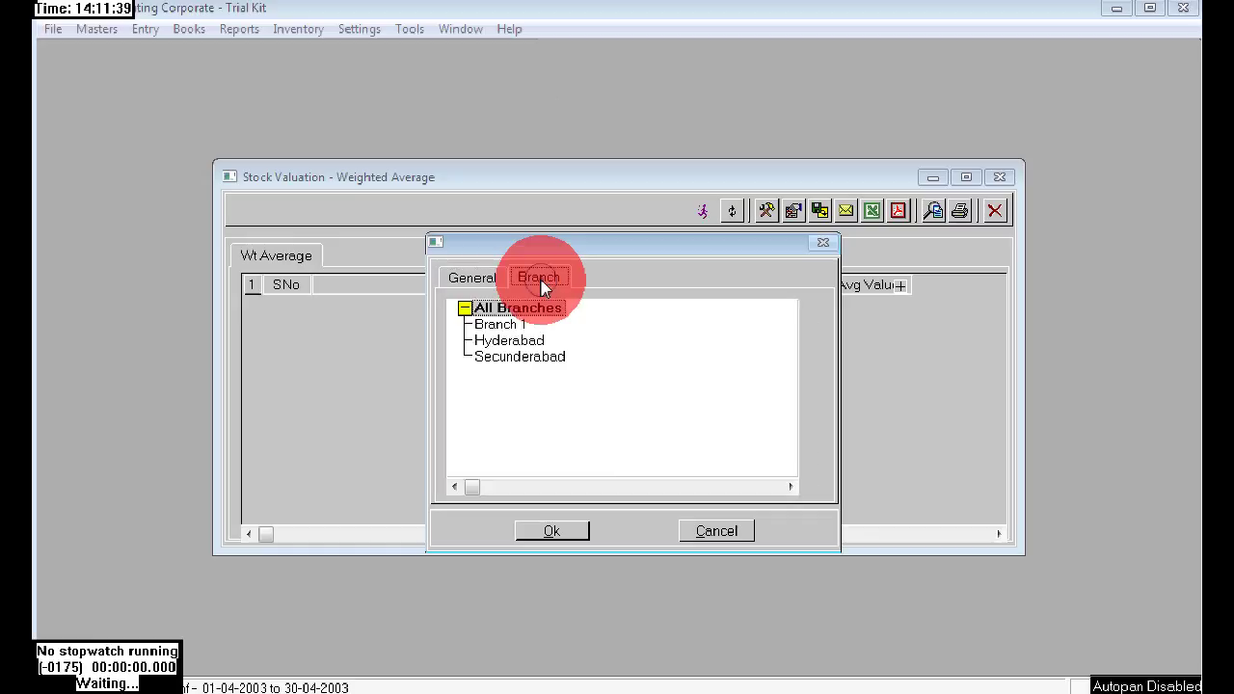
{"action": "left_click", "coordinate": [471, 278]}
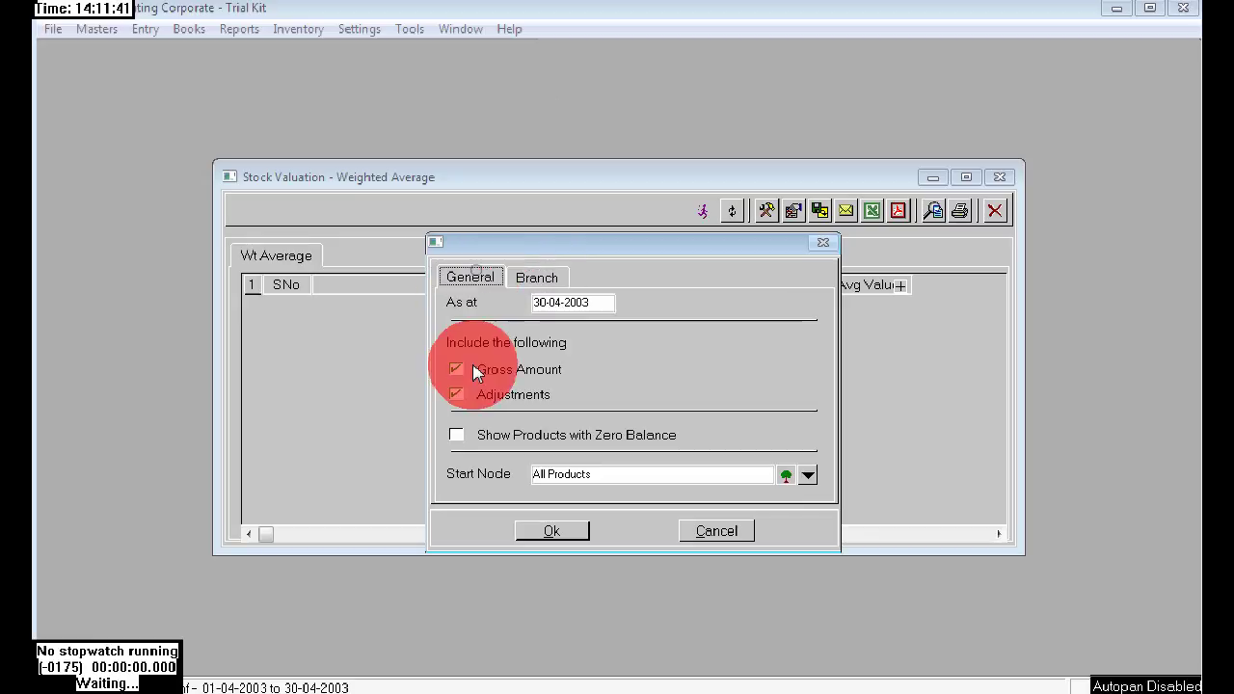
{"action": "left_click", "coordinate": [564, 536]}
- Find the Hp printers closing stock near the end of the Weighted Average valuation
{"action": "left_click", "coordinate": [548, 468]}
{"action": "key", "text": "Down"}
{"action": "key", "text": "Down"}
{"action": "key", "text": "Down"}
{"action": "key", "text": "Down"}
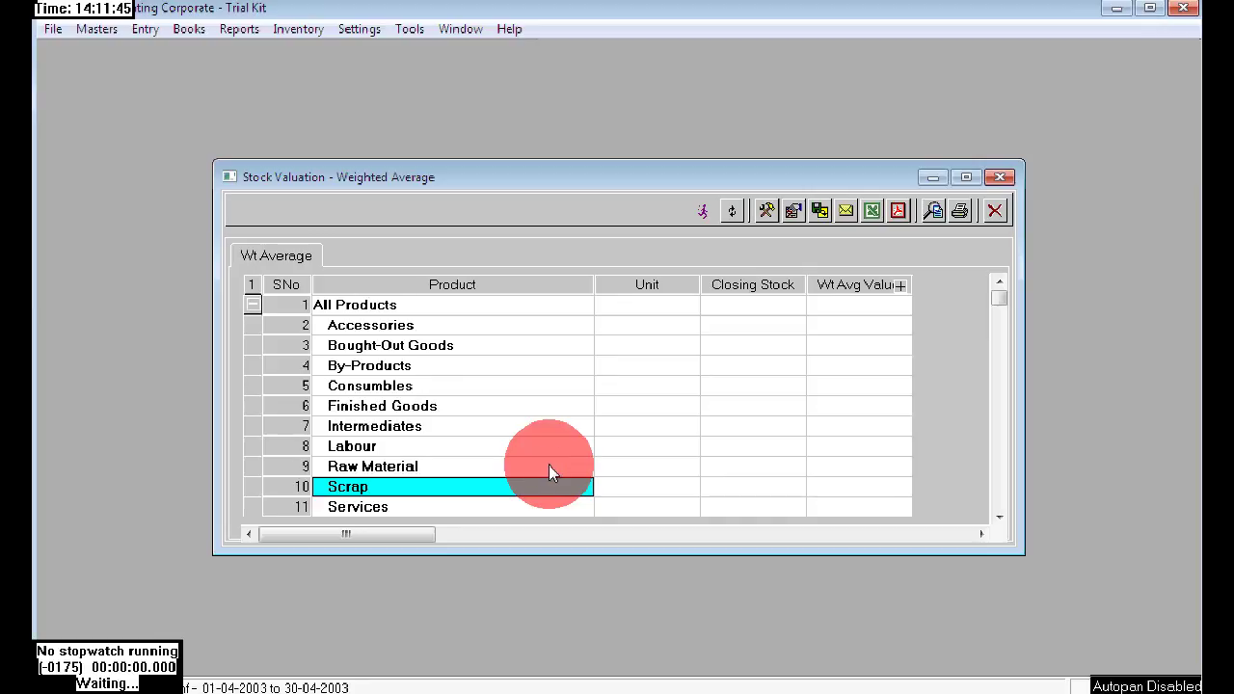
{"action": "key", "text": "Page_Down"}
{"action": "key", "text": "Up"}
{"action": "key", "text": "Up"}
{"action": "key", "text": "Up"}
{"action": "key", "text": "Up"}
{"action": "left_click", "coordinate": [759, 369]}
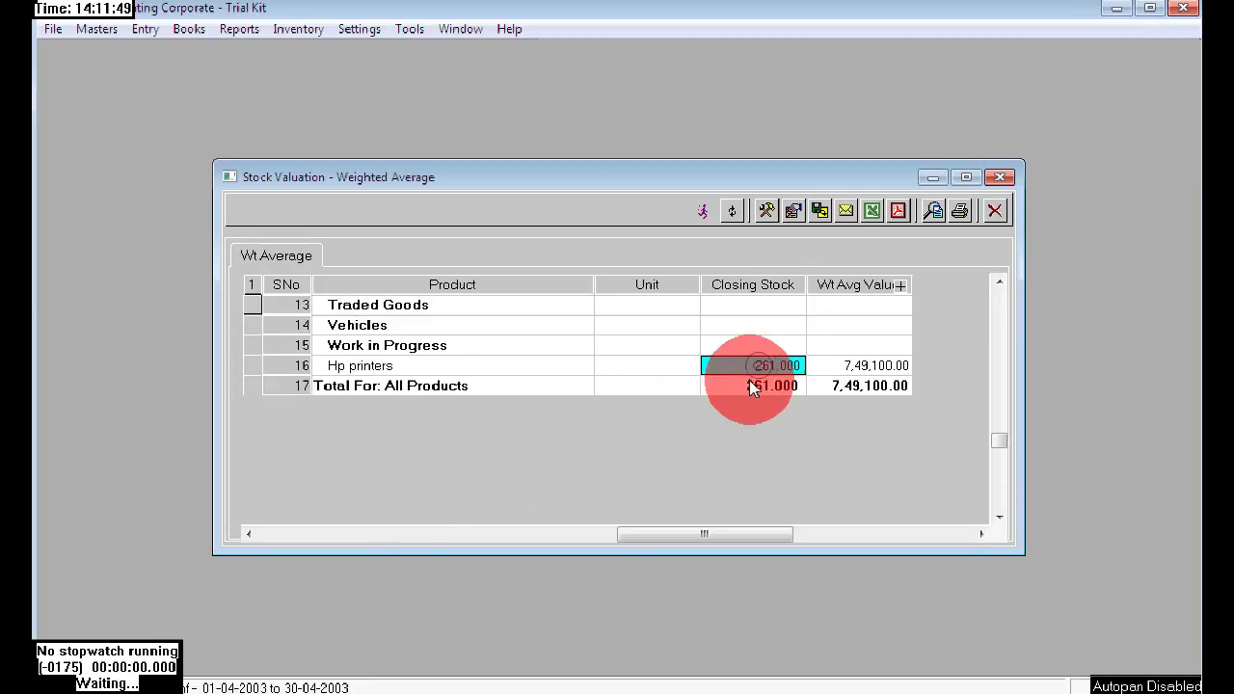
- Examine the combined closing stock and weighted average value of Hp printers, and close the valuation report
{"action": "left_click", "coordinate": [716, 334]}
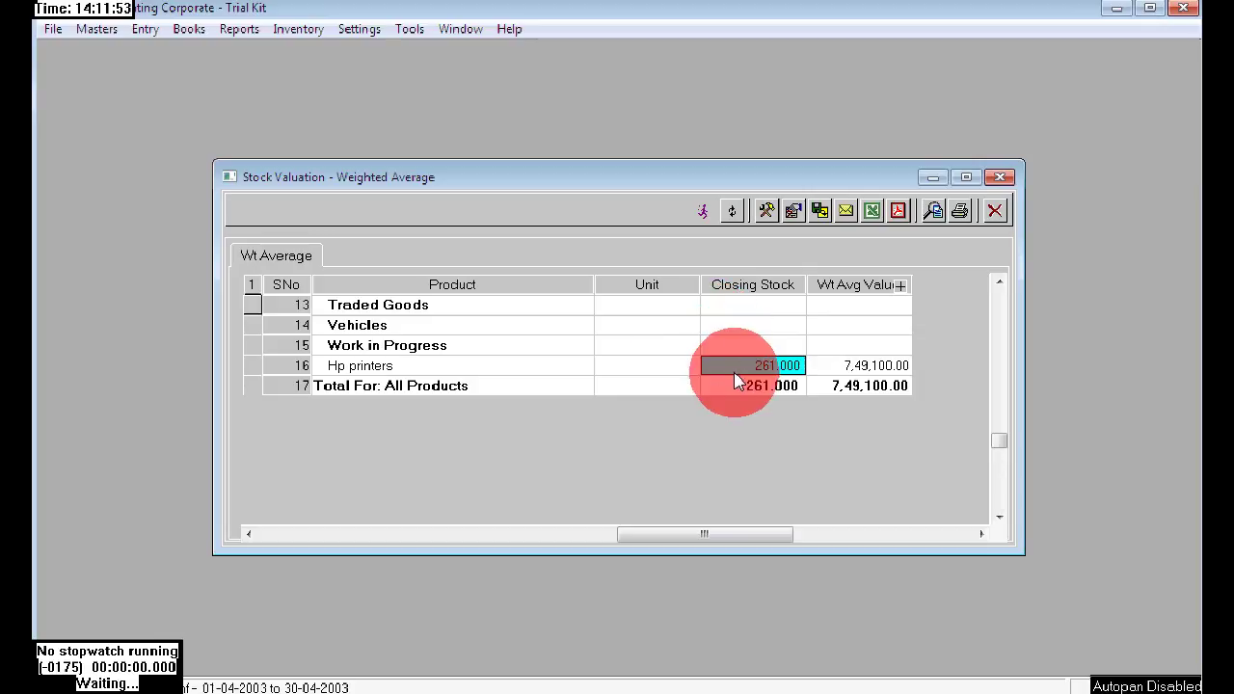
{"action": "left_click", "coordinate": [750, 374]}
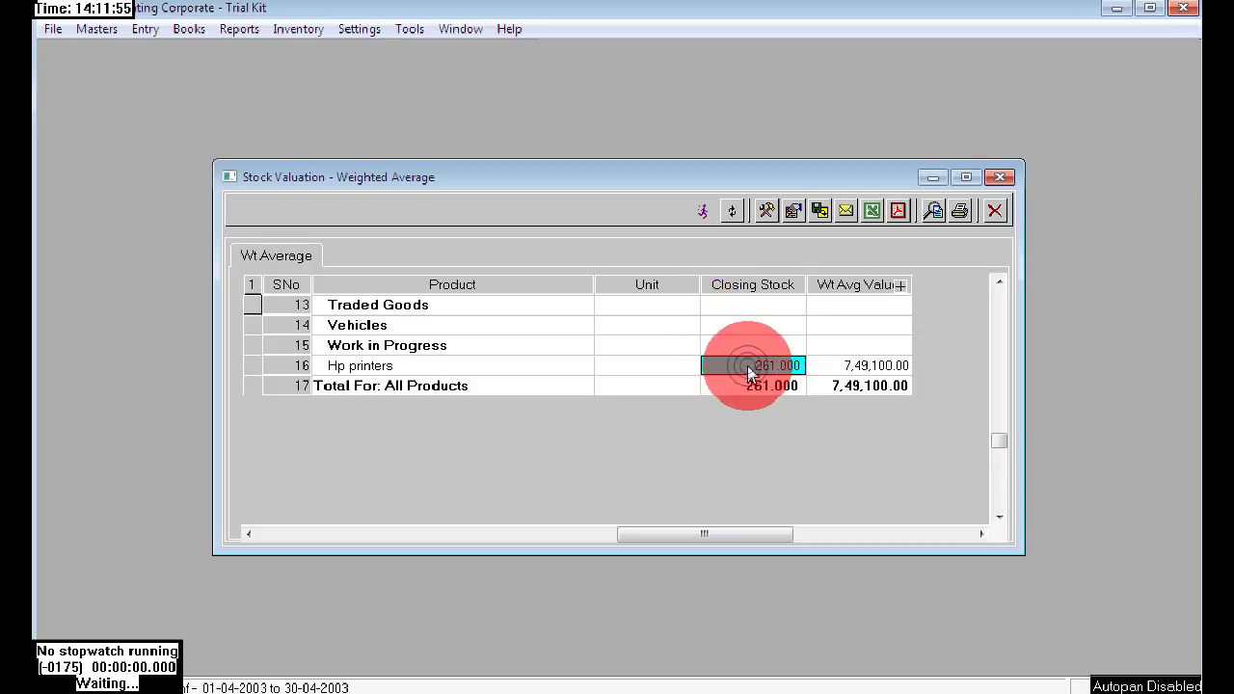
{"action": "right_click", "coordinate": [750, 374]}
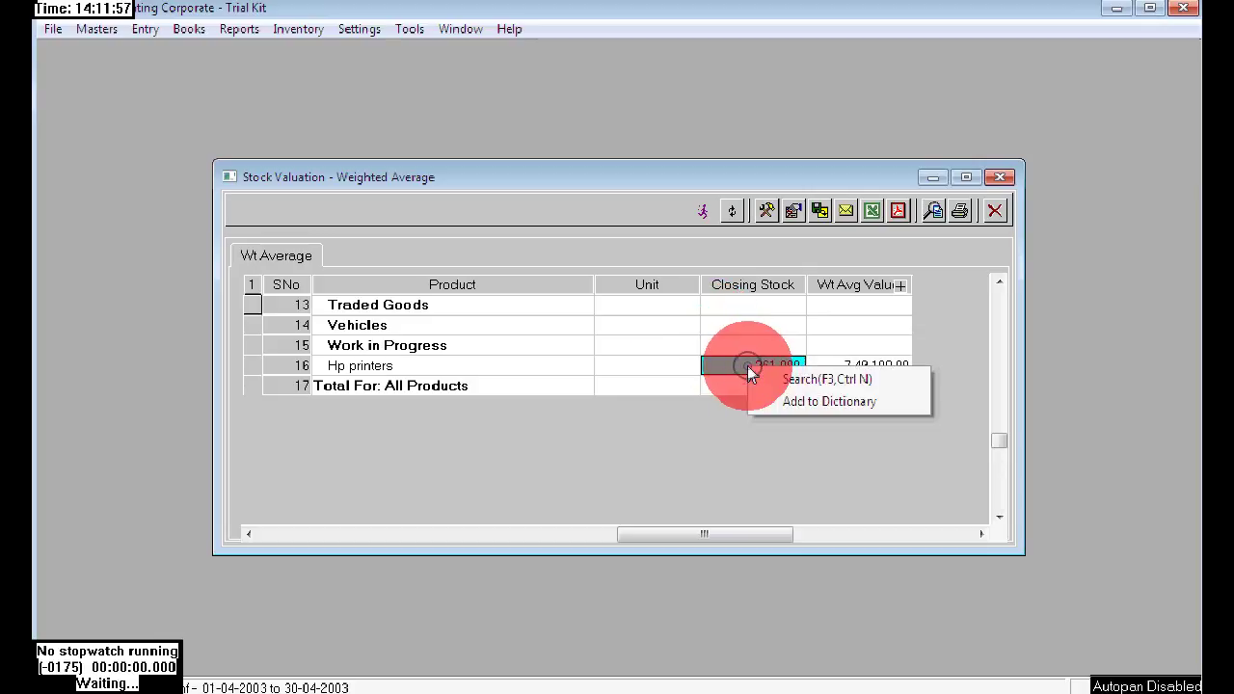
{"action": "left_click", "coordinate": [715, 411]}
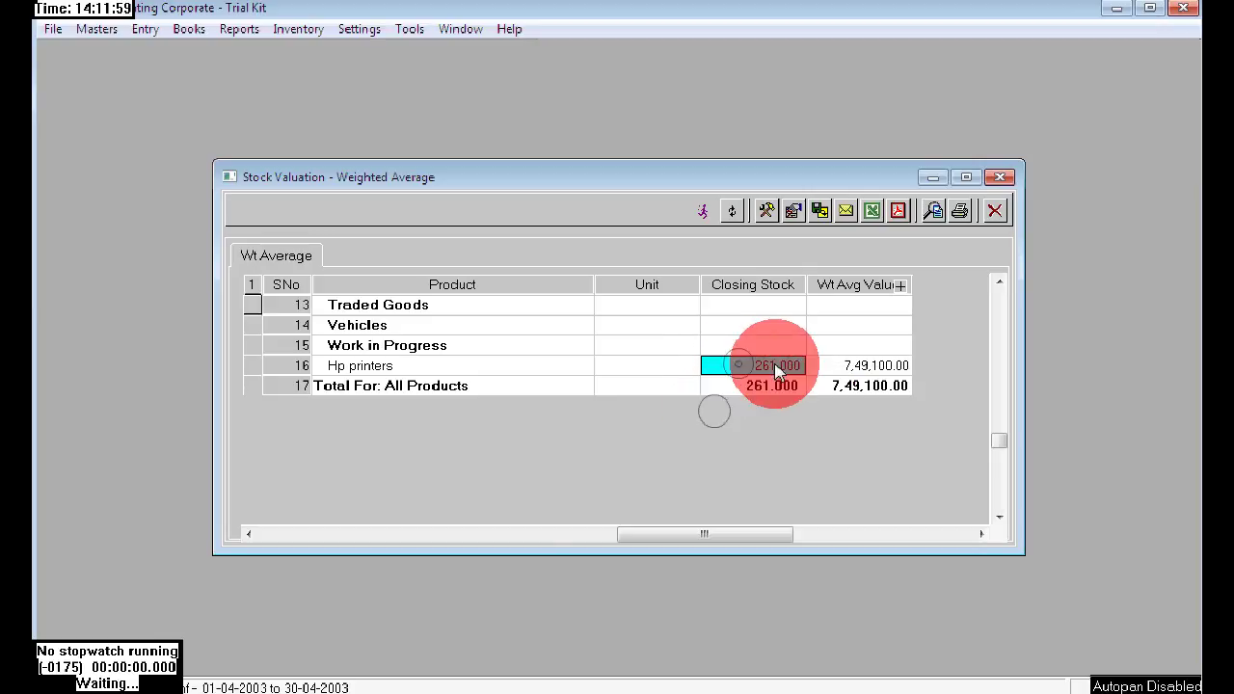
{"action": "left_click", "coordinate": [837, 370]}
{"action": "left_click", "coordinate": [742, 368]}
{"action": "left_click", "coordinate": [748, 382]}
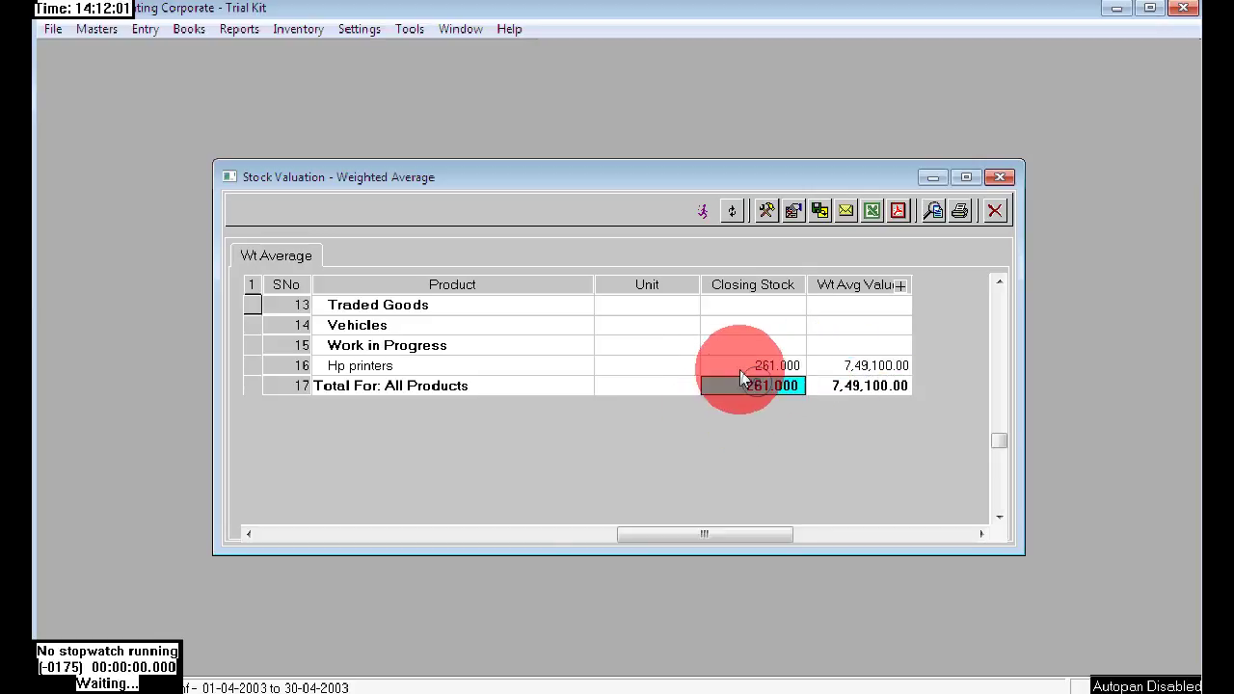
{"action": "left_click", "coordinate": [1000, 180]}
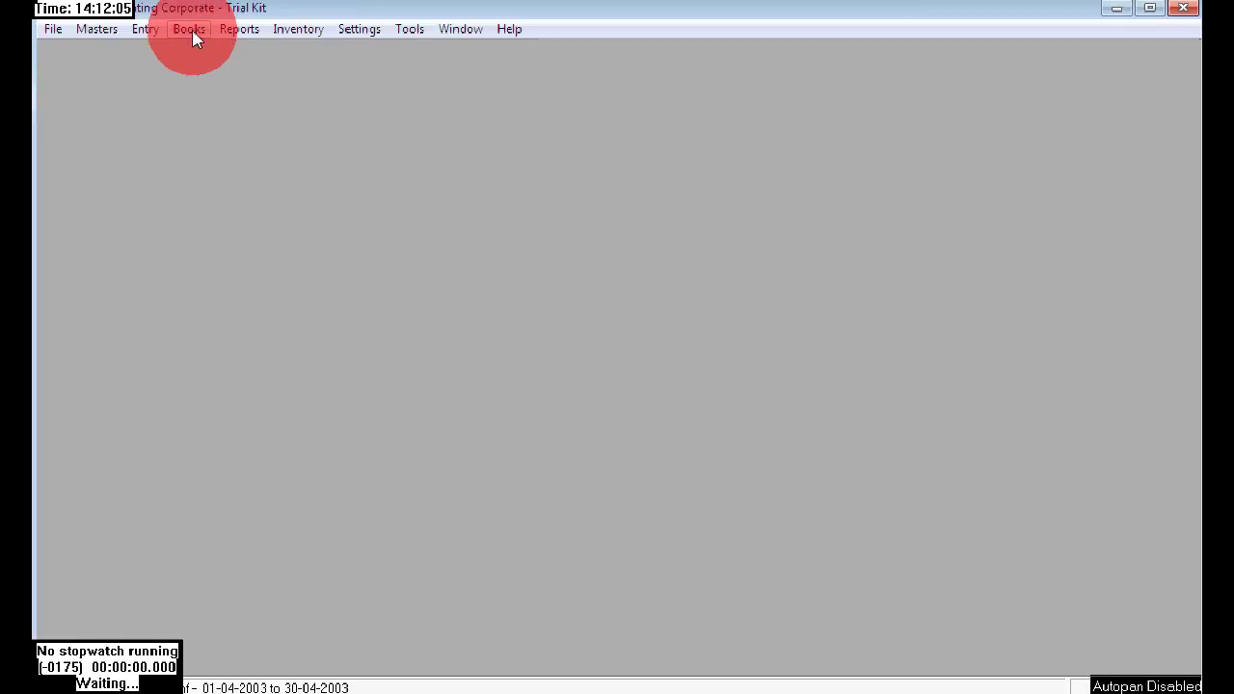
- Start sales invoice 1 dated 01-04-2003, keeping Cash Account as the party and Sales Account as the sales account
{"action": "left_click", "coordinate": [146, 30]}
{"action": "mouse_move", "coordinate": [208, 108]}
{"action": "left_click", "coordinate": [415, 112]}
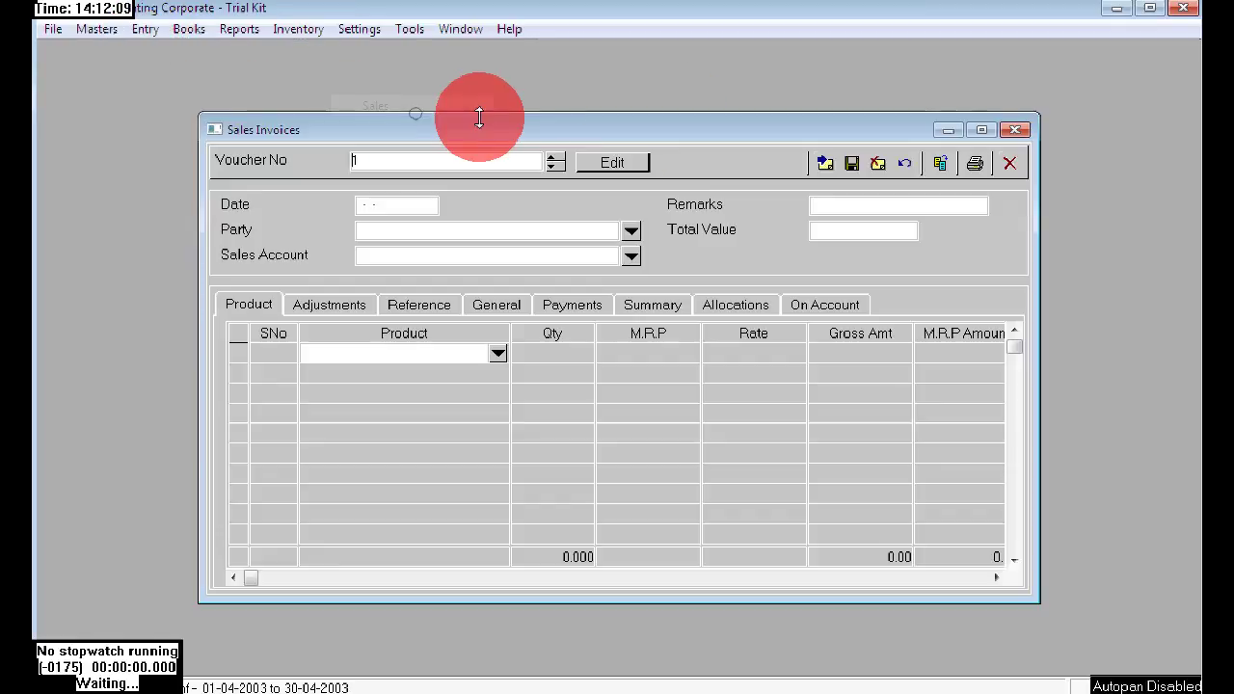
{"action": "left_click", "coordinate": [644, 163]}
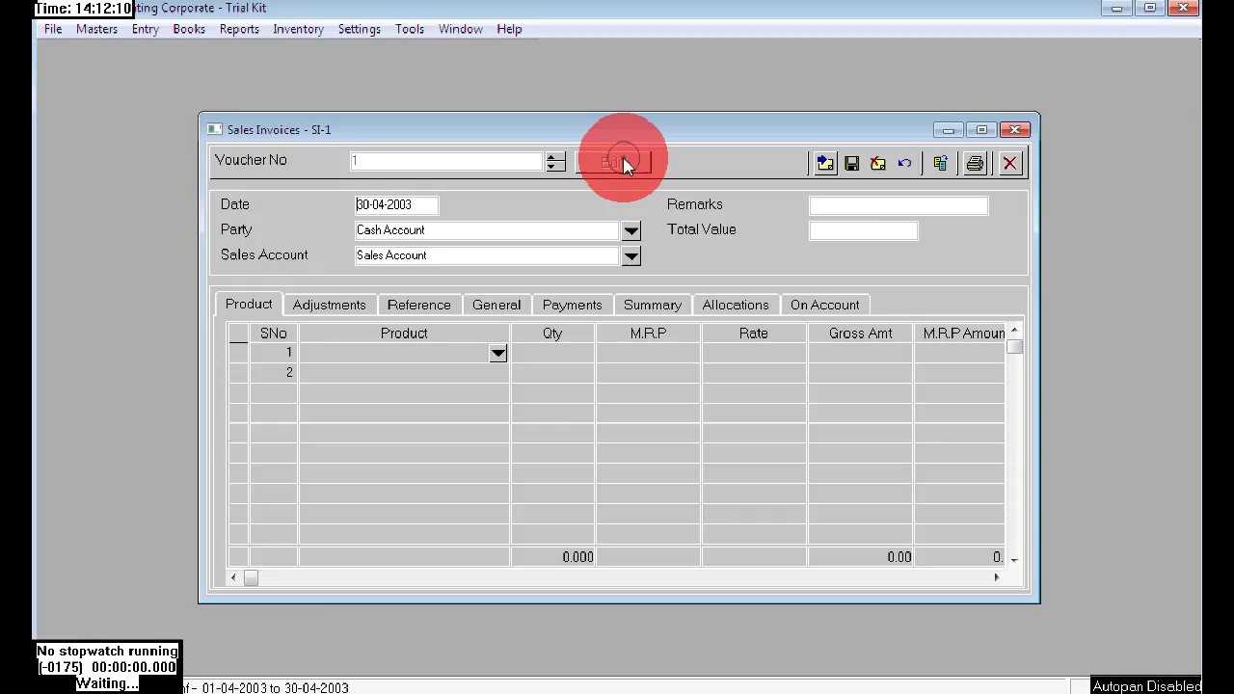
{"action": "left_click", "coordinate": [371, 203]}
{"action": "left_click", "coordinate": [361, 204]}
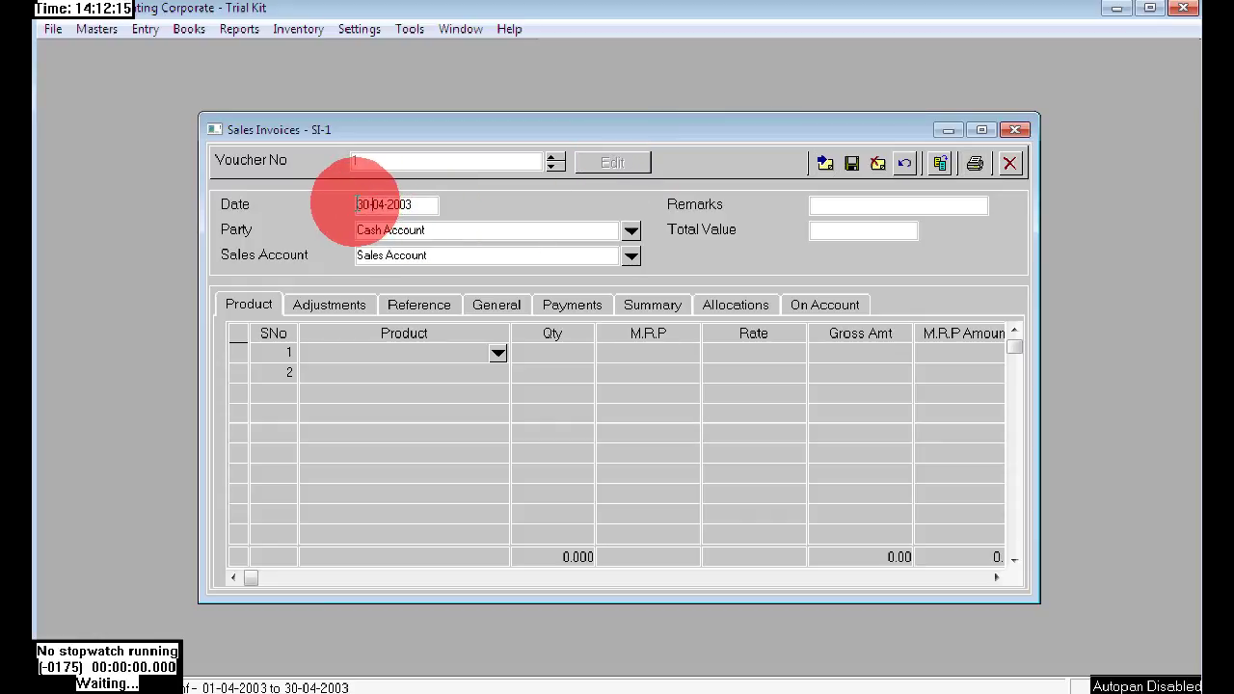
{"action": "type", "text": "0104"}
{"action": "key", "text": "Tab"}
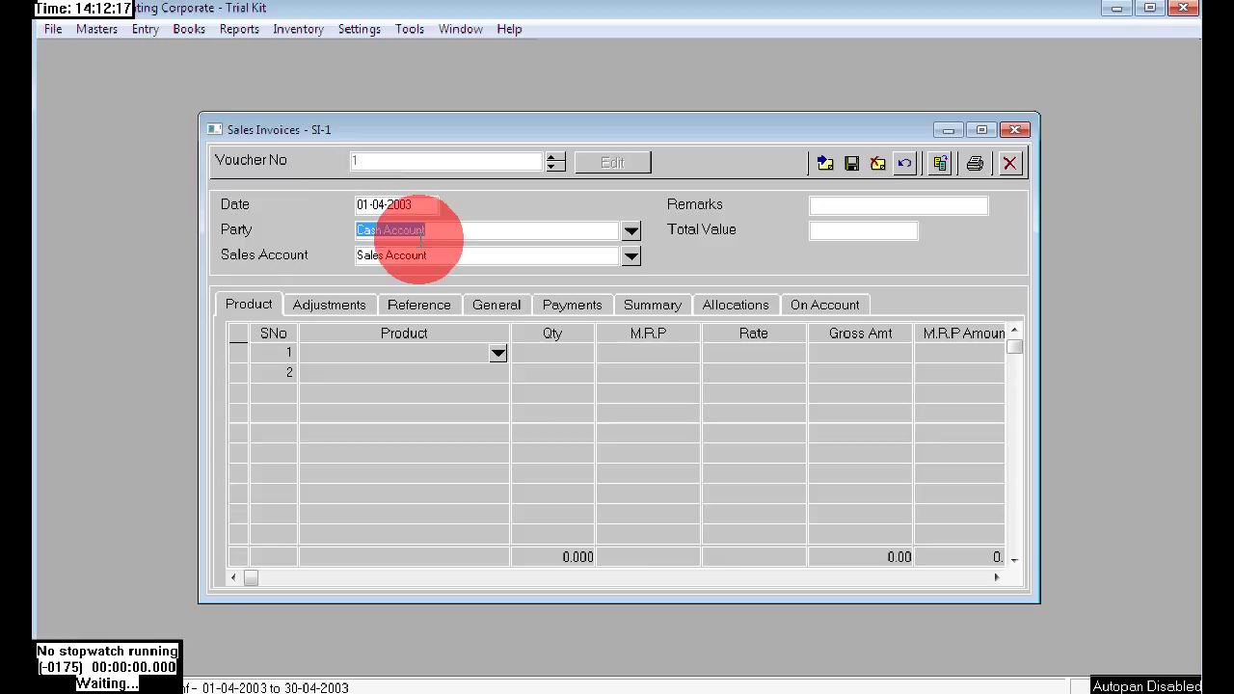
{"action": "key", "text": "Tab"}
{"action": "key", "text": "Tab"}
{"action": "key", "text": "Tab"}
{"action": "key", "text": "Tab"}
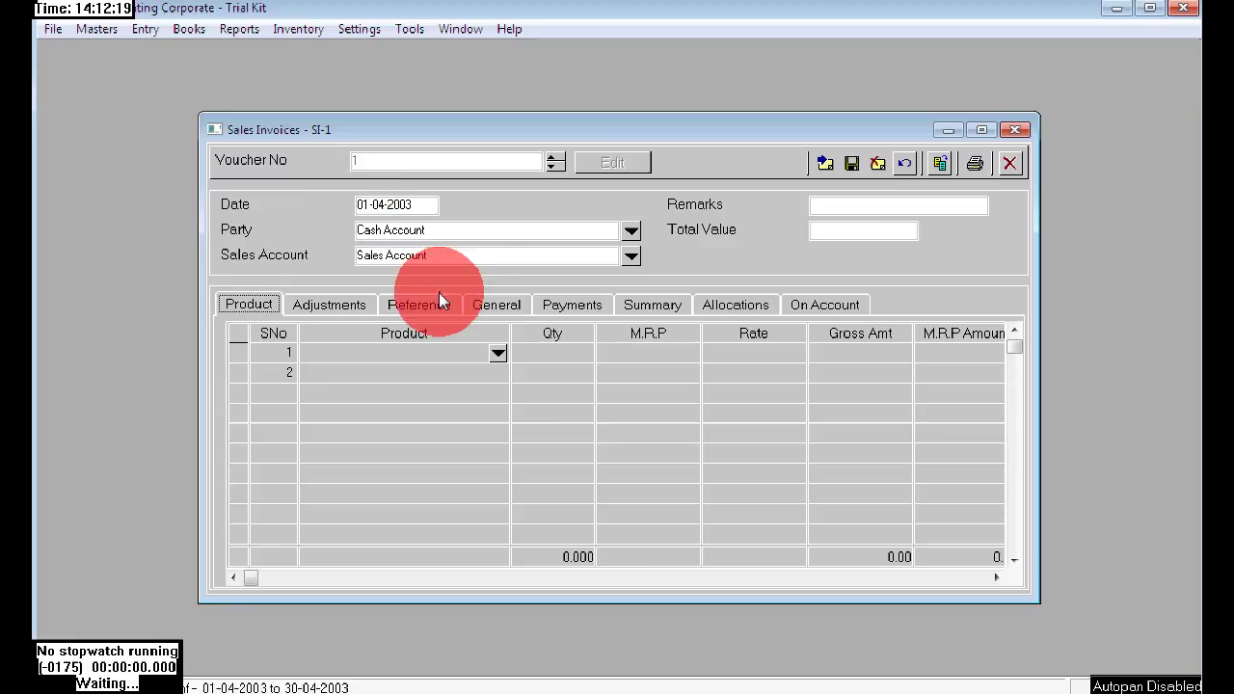
- In sales invoice 1, enter Hp printers on the first product line with quantity 1 and rate 4000
{"action": "key", "text": "shift+Tab"}
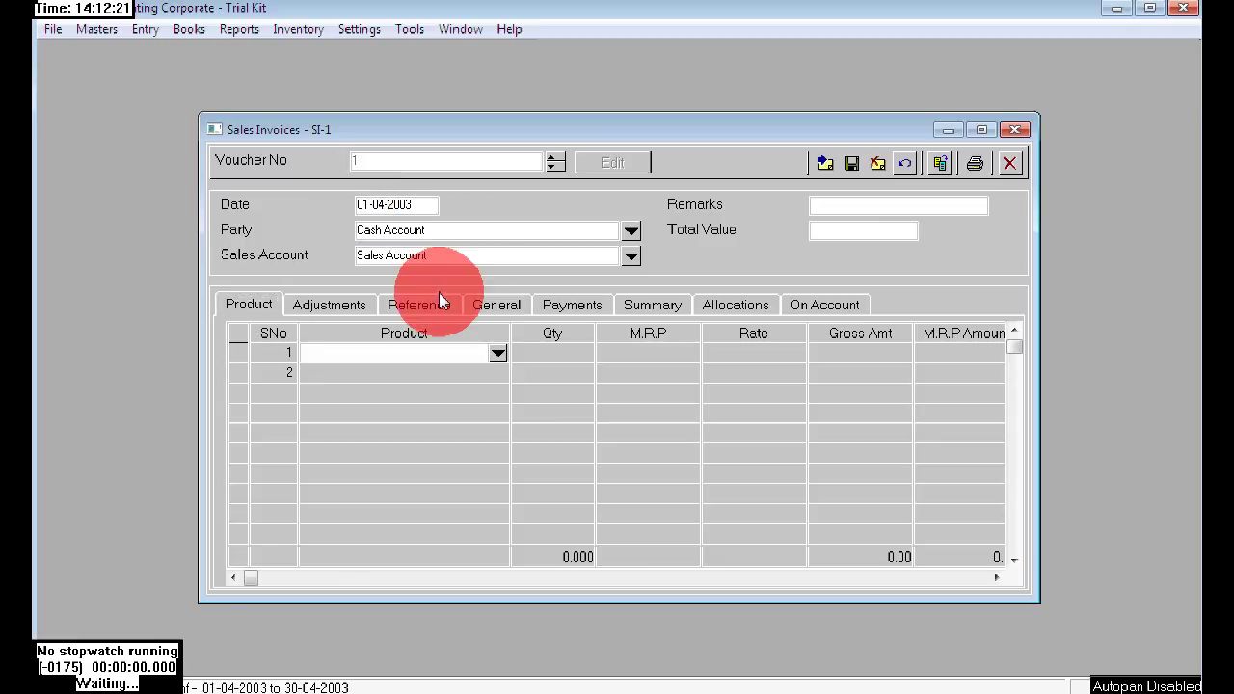
{"action": "type", "text": "Hp"}
{"action": "key", "text": "Tab"}
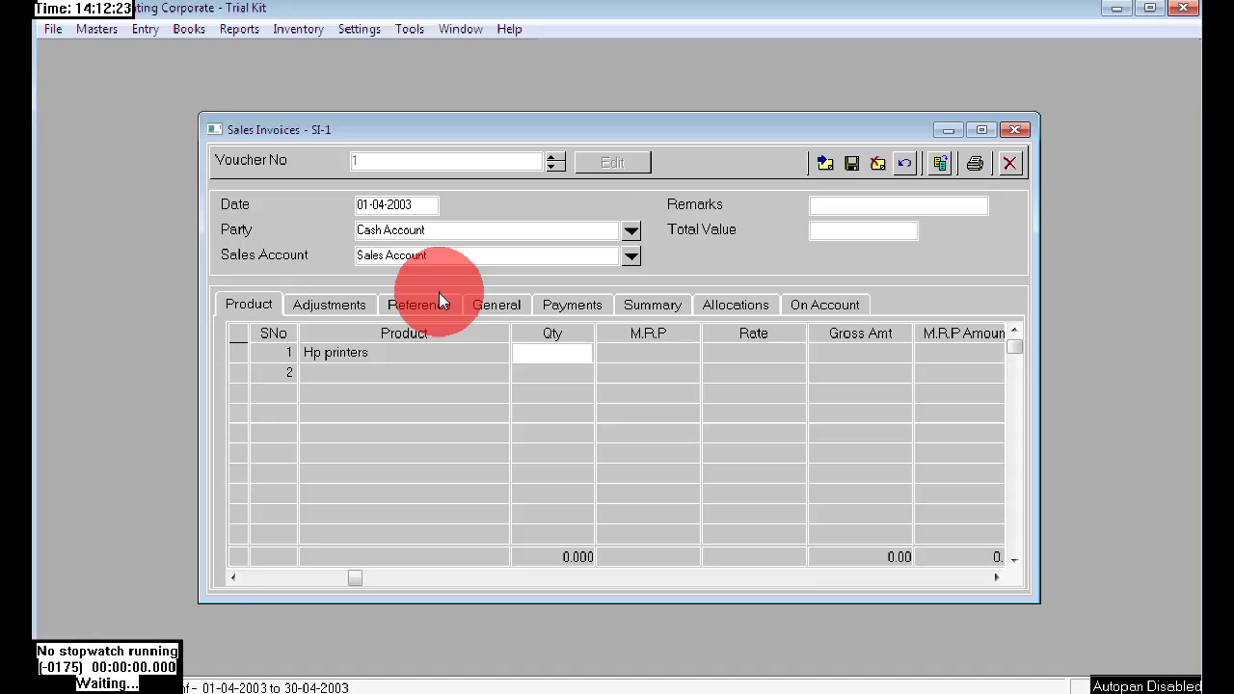
{"action": "type", "text": "1"}
{"action": "key", "text": "Tab"}
{"action": "key", "text": "Tab"}
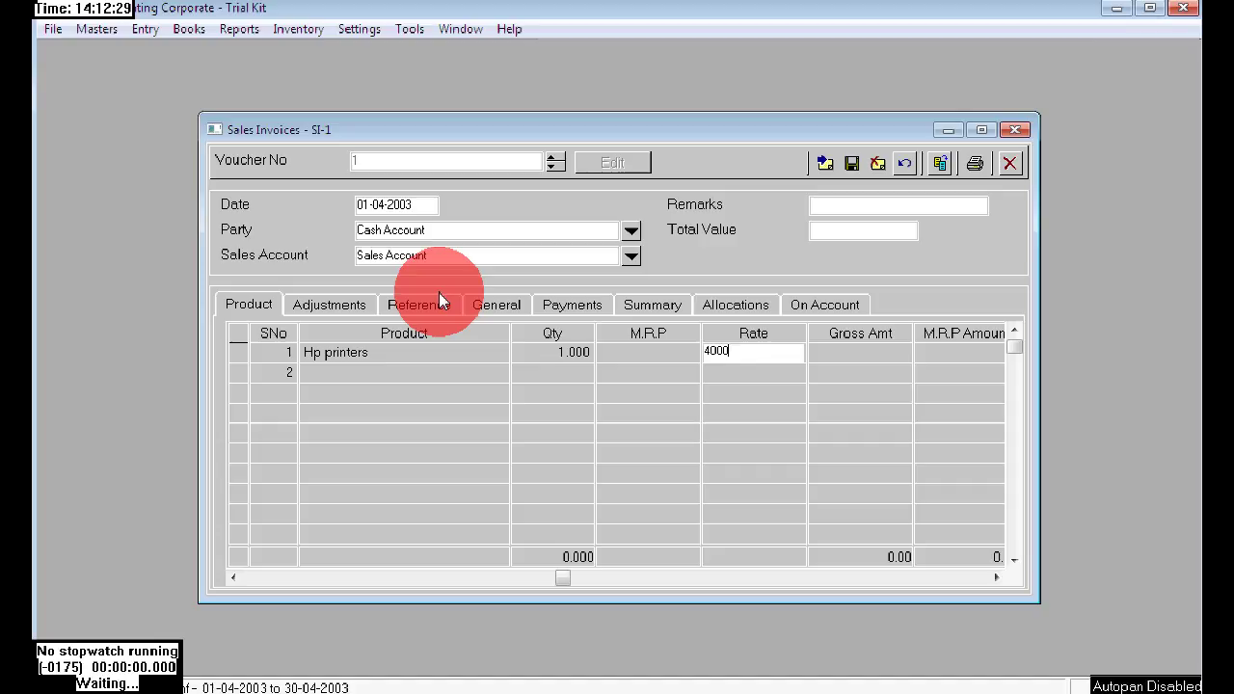
{"action": "type", "text": "4000"}
{"action": "key", "text": "Tab"}
{"action": "key", "text": "Tab"}
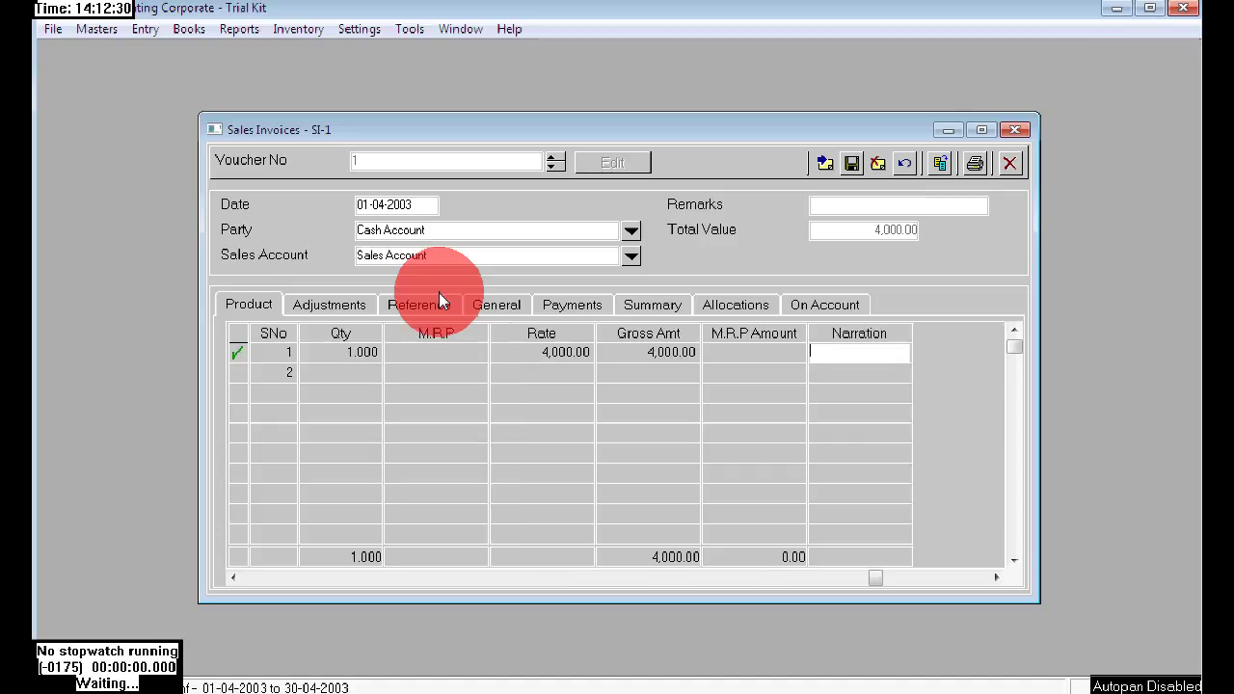
- Allocate sales invoice 1 to the Hyderabad branch
{"action": "left_click", "coordinate": [747, 304]}
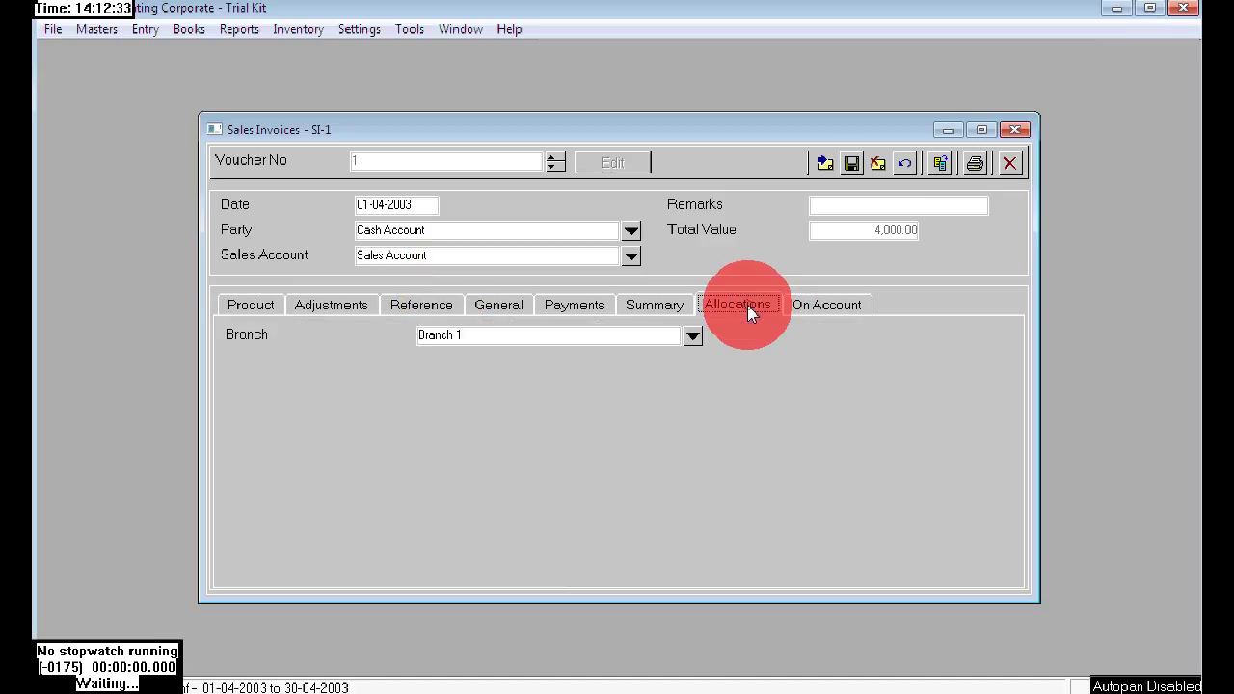
{"action": "left_click", "coordinate": [686, 336]}
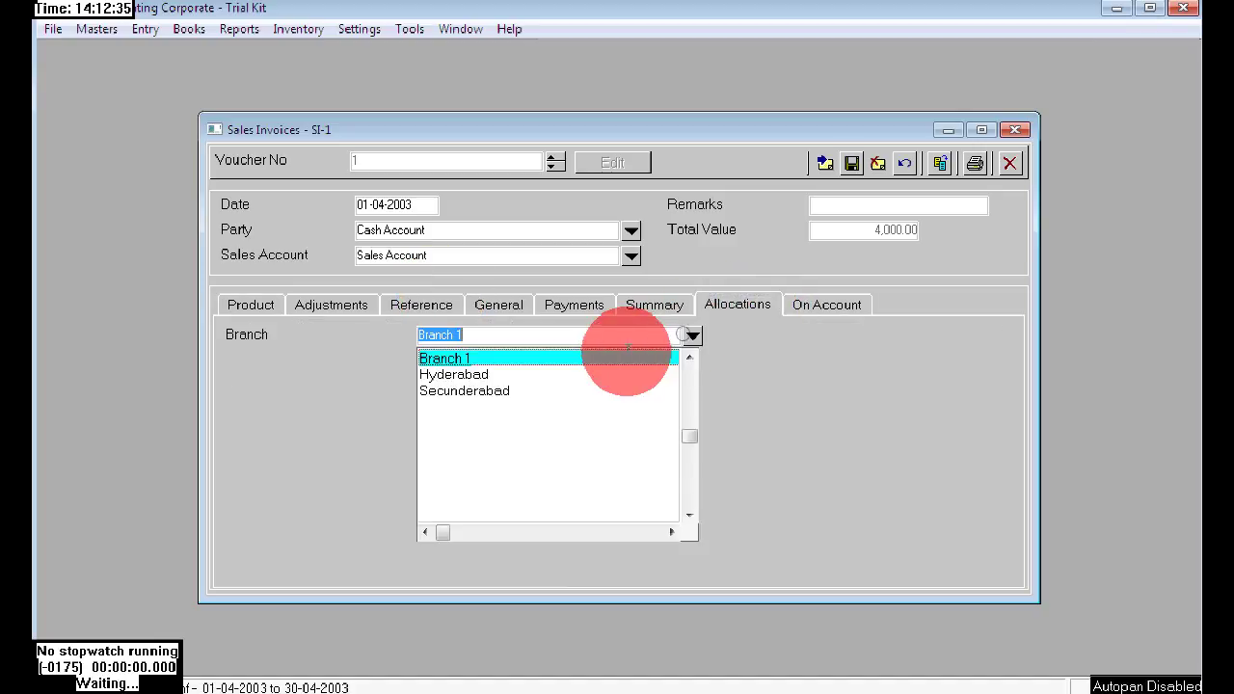
{"action": "left_click", "coordinate": [474, 375]}
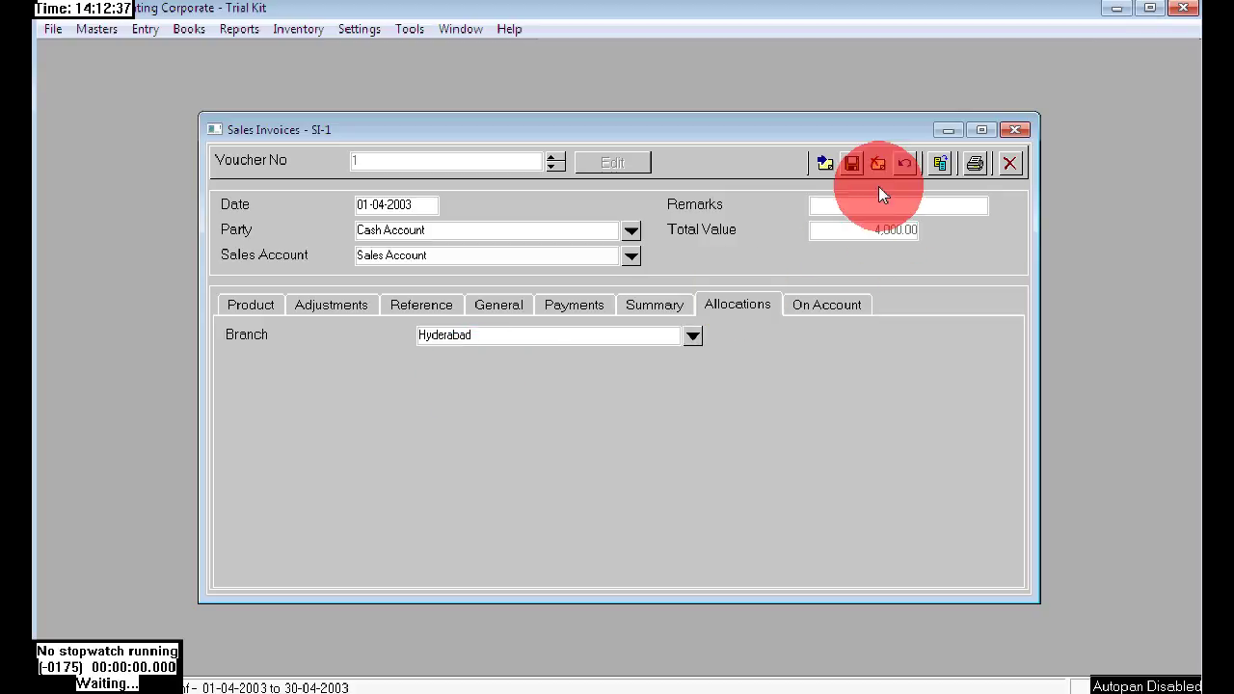
- Enter fwffffwfrwewr as the narration on the Hp printers line of sales invoice 1
{"action": "left_click", "coordinate": [251, 305]}
{"action": "left_click", "coordinate": [826, 472]}
{"action": "left_click", "coordinate": [824, 305]}
{"action": "left_click", "coordinate": [240, 304]}
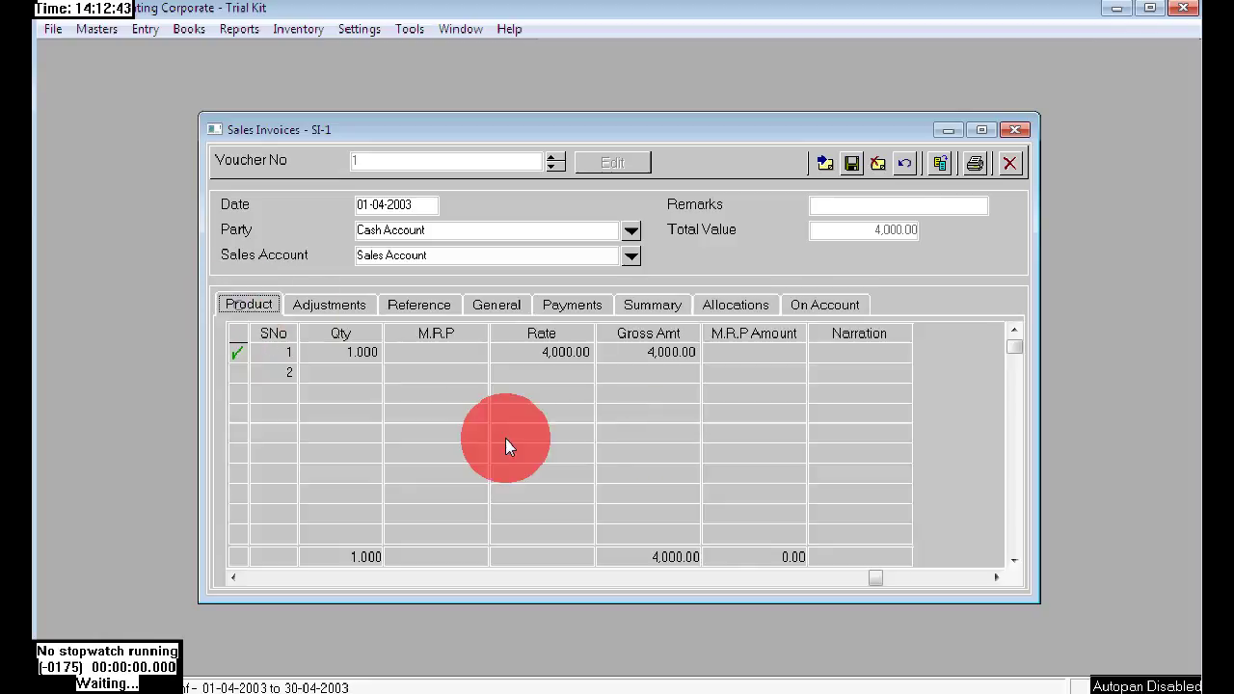
{"action": "left_click", "coordinate": [751, 353]}
{"action": "left_click", "coordinate": [851, 353]}
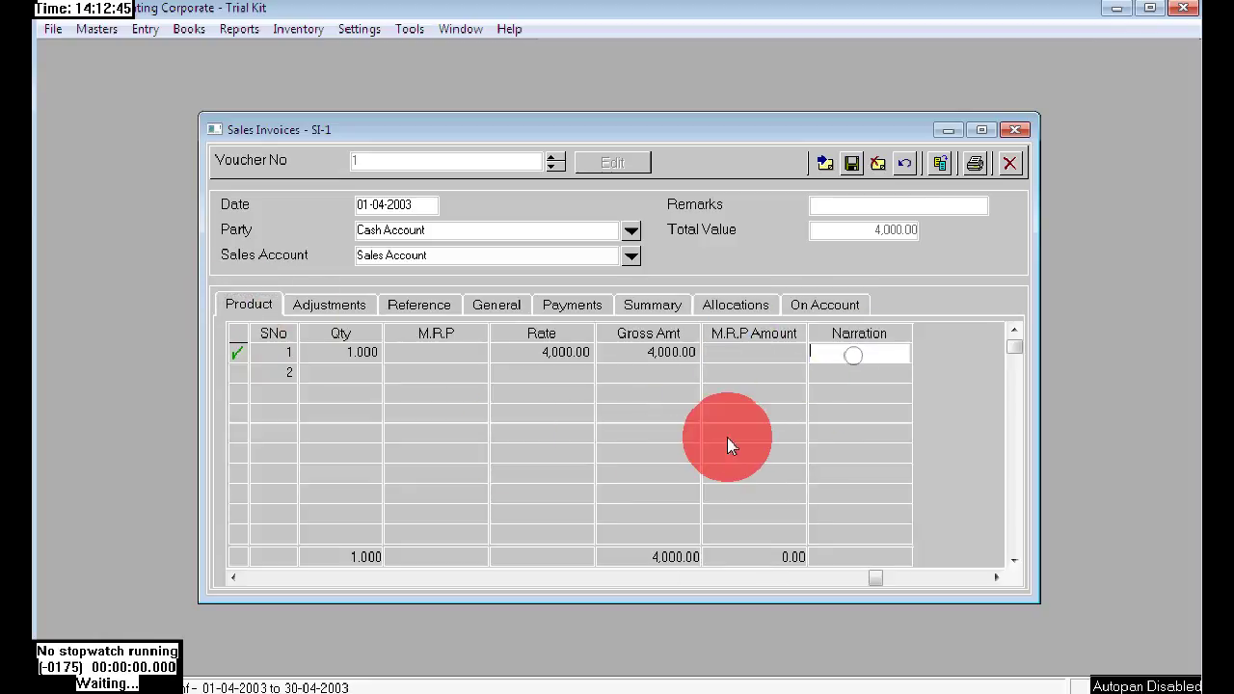
{"action": "type", "text": "fwffffwfrwewr"}
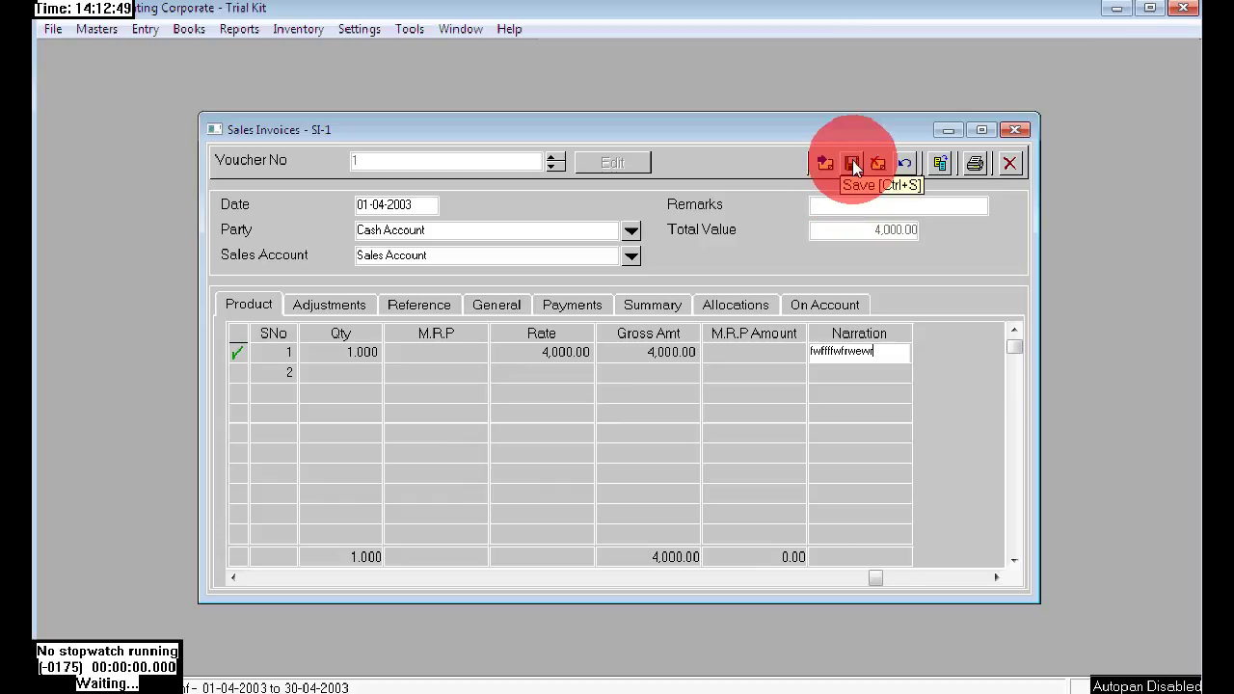
- Check the branch allocation of sales invoice 1 and save the invoice
{"action": "left_click", "coordinate": [727, 307]}
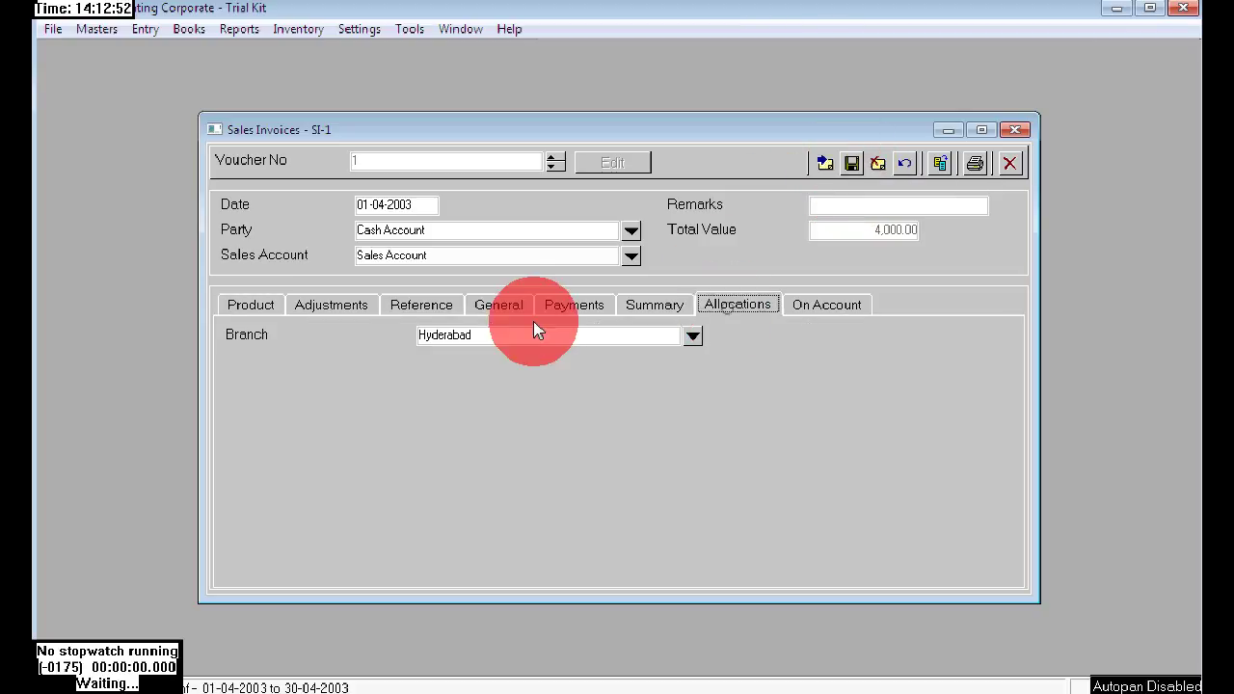
{"action": "left_click", "coordinate": [852, 164]}
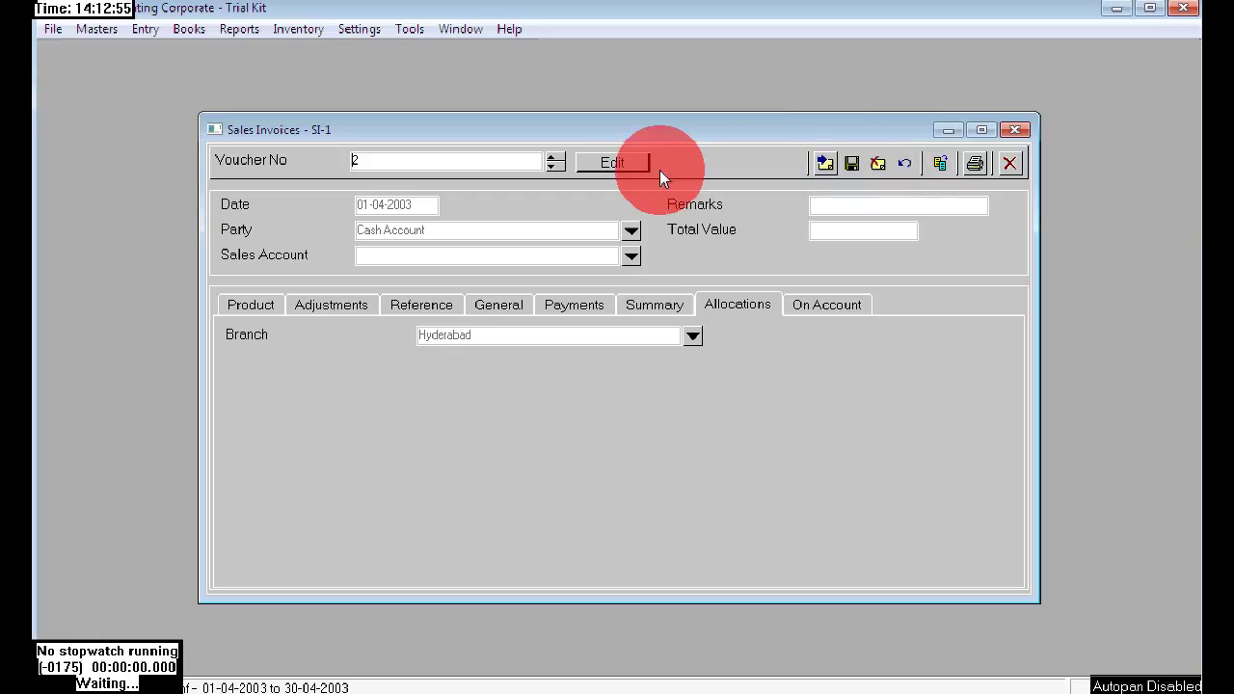
- Run the Stock Balances report for the Hyderabad branch
{"action": "left_click", "coordinate": [289, 27]}
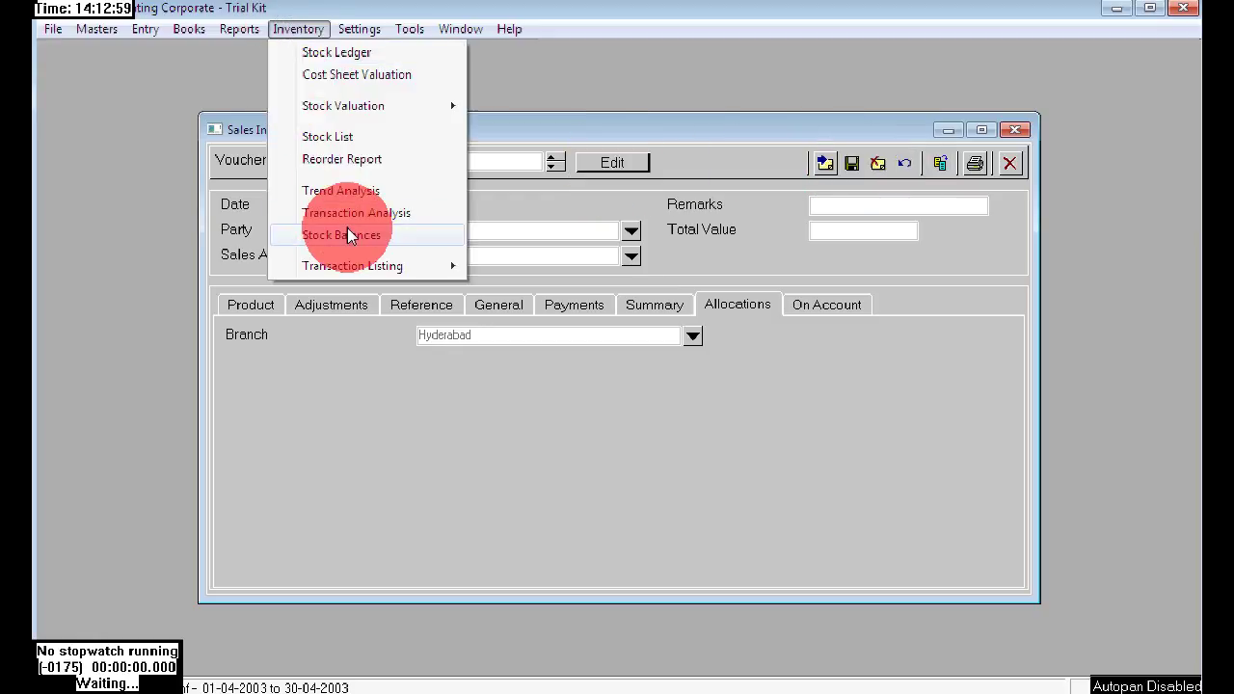
{"action": "left_click", "coordinate": [343, 234]}
{"action": "left_click", "coordinate": [536, 281]}
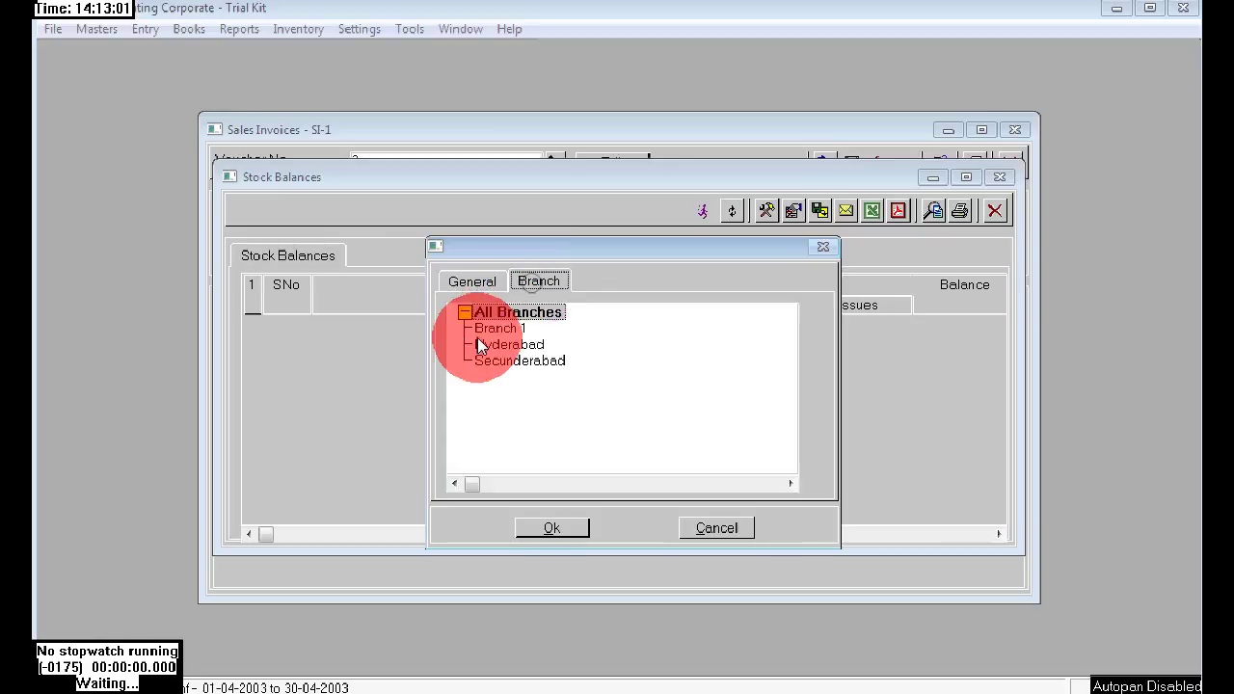
{"action": "left_click", "coordinate": [509, 344]}
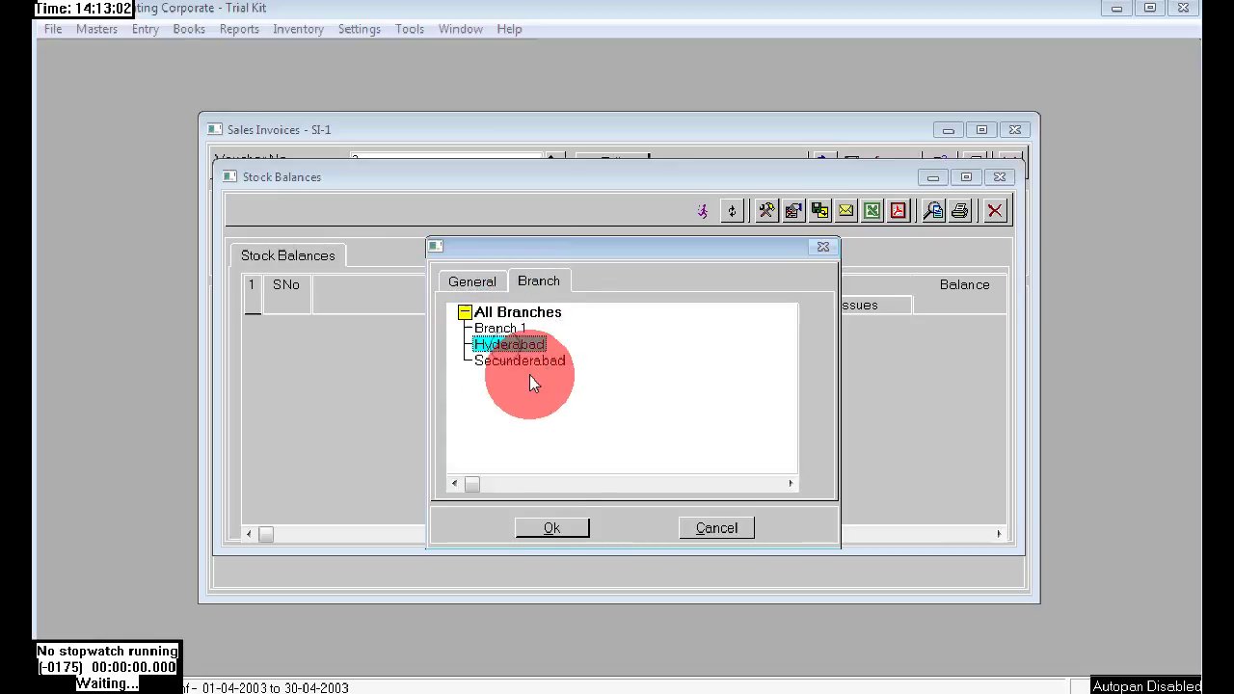
{"action": "left_click", "coordinate": [575, 527]}
- Find the Hp printers row in the Hyderabad stock balances and bring its receipts, issues and balance columns into view
{"action": "left_click", "coordinate": [500, 503]}
{"action": "key", "text": "Down"}
{"action": "key", "text": "Down"}
{"action": "key", "text": "Down"}
{"action": "key", "text": "Down"}
{"action": "key", "text": "Down"}
{"action": "key", "text": "Down"}
{"action": "key", "text": "Down"}
{"action": "key", "text": "Down"}
{"action": "key", "text": "Down"}
{"action": "key", "text": "Down"}
{"action": "key", "text": "Page_Down"}
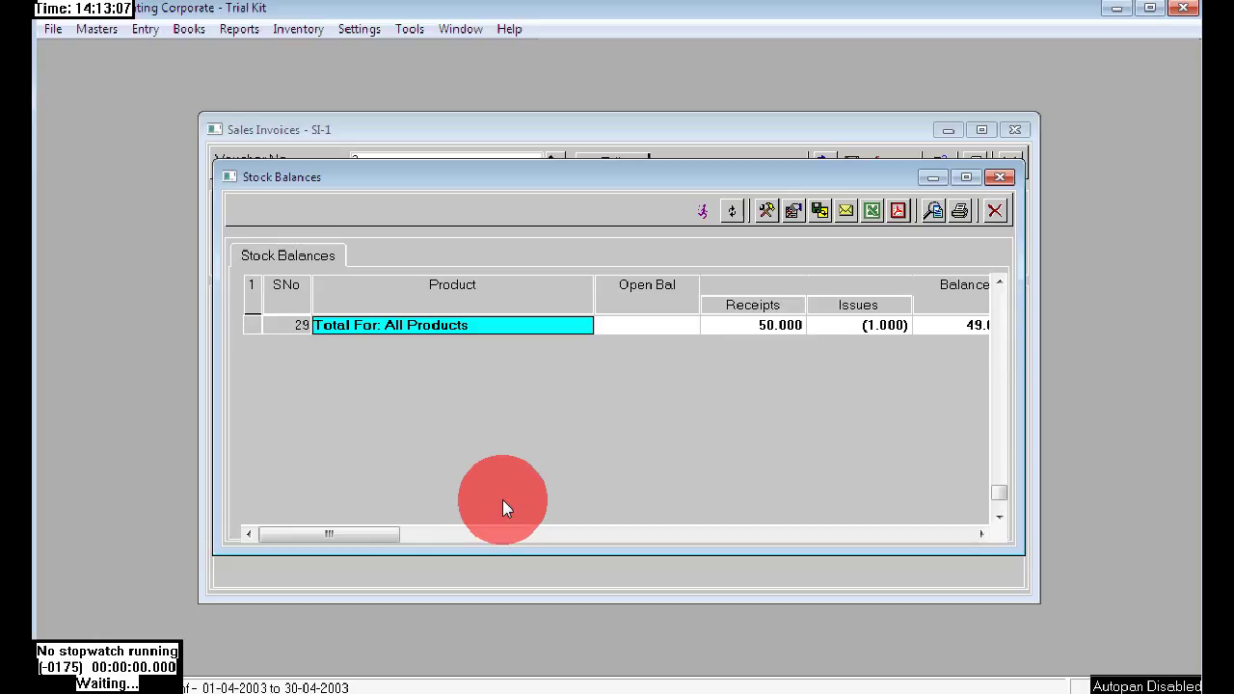
{"action": "key", "text": "Up"}
{"action": "key", "text": "Up"}
{"action": "key", "text": "Up"}
{"action": "key", "text": "Up"}
{"action": "key", "text": "Up"}
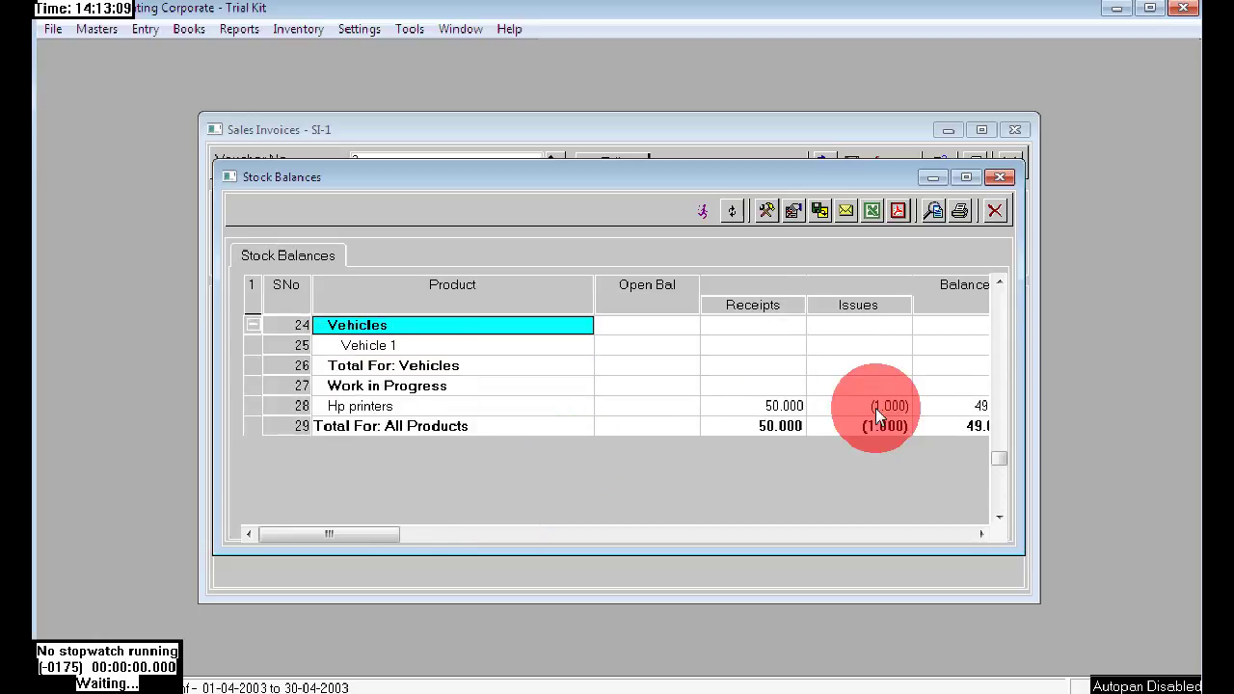
{"action": "left_click_drag", "start_coordinate": [380, 534], "coordinate": [747, 534]}
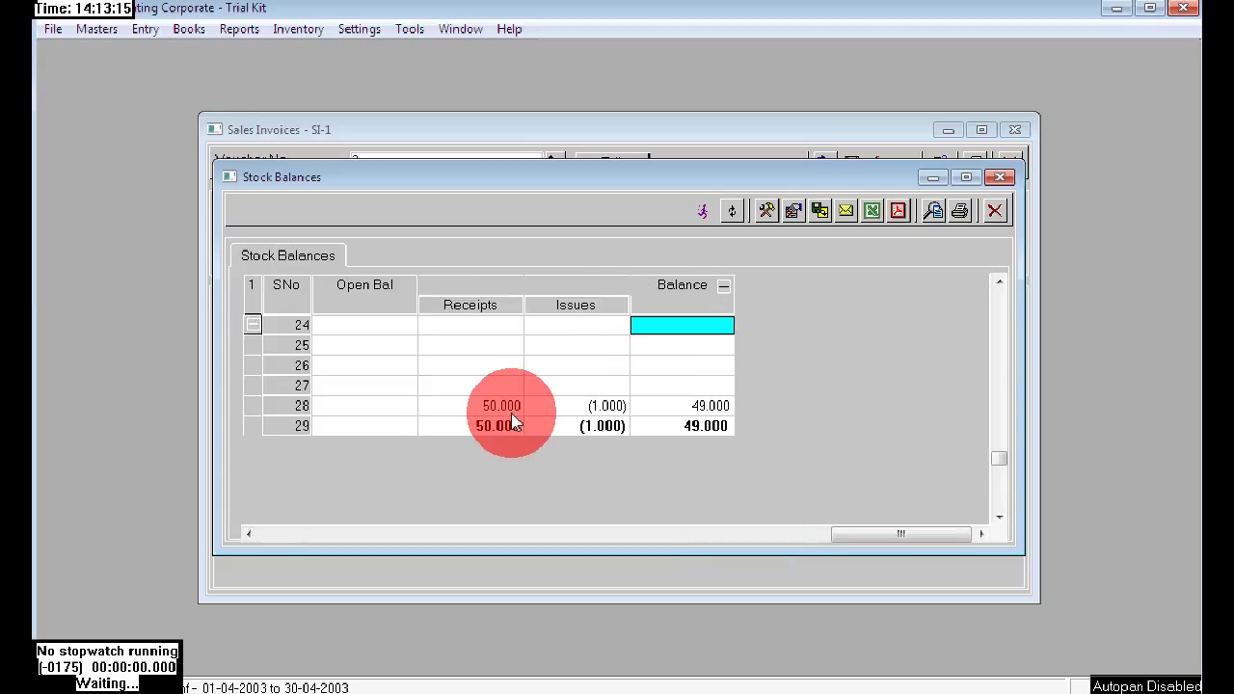
- Compare the Hp printers receipts, issues and balance with the all-products totals for Hyderabad, and close the report
{"action": "key", "text": "Down"}
{"action": "key", "text": "Down"}
{"action": "key", "text": "Down"}
{"action": "key", "text": "Down"}
{"action": "key", "text": "Down"}
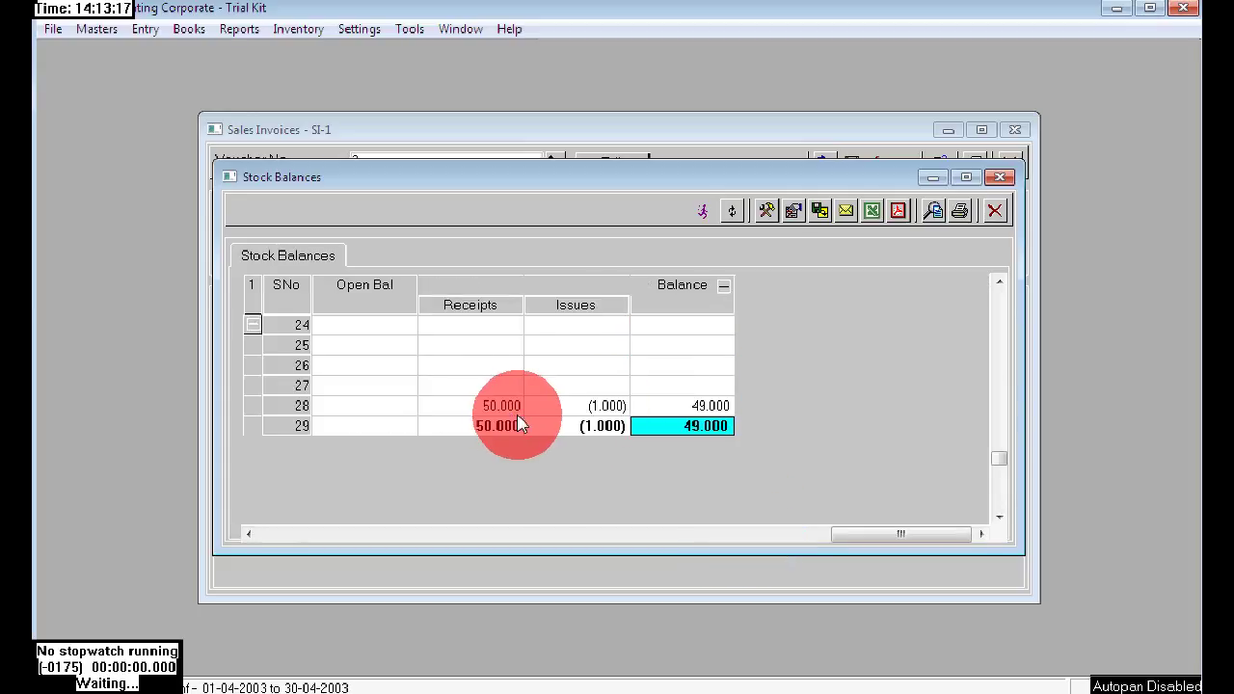
{"action": "left_click", "coordinate": [501, 407]}
{"action": "left_click", "coordinate": [555, 409]}
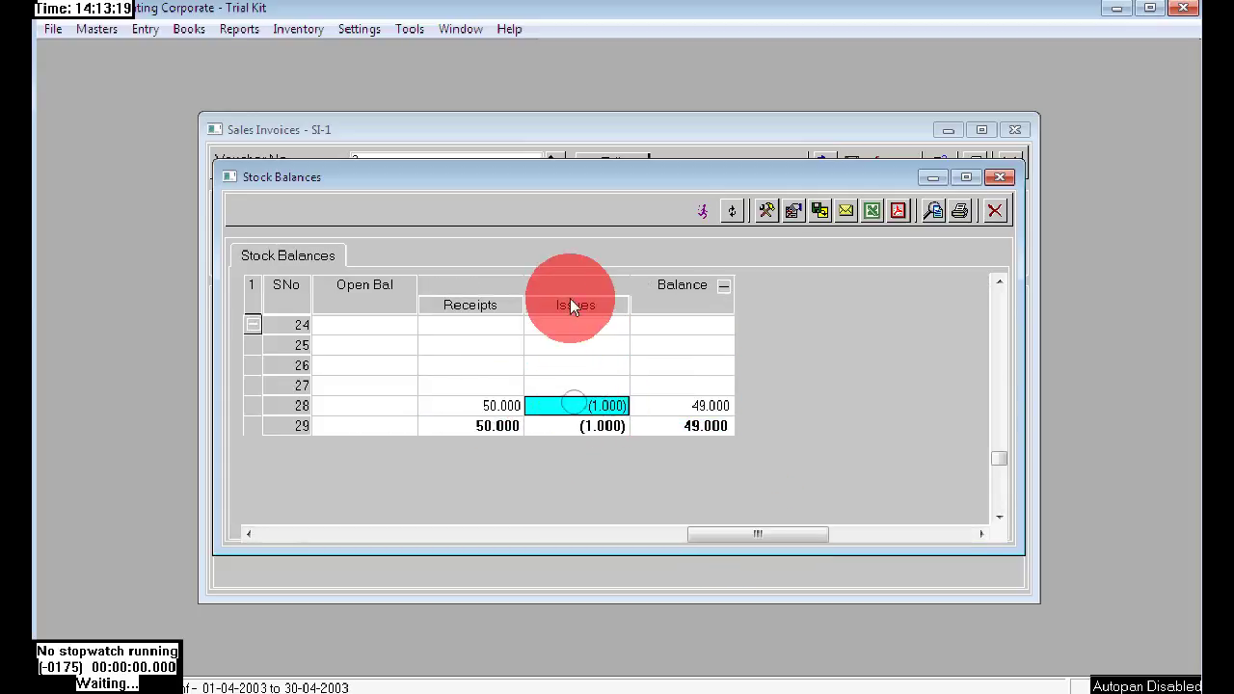
{"action": "left_click", "coordinate": [697, 399]}
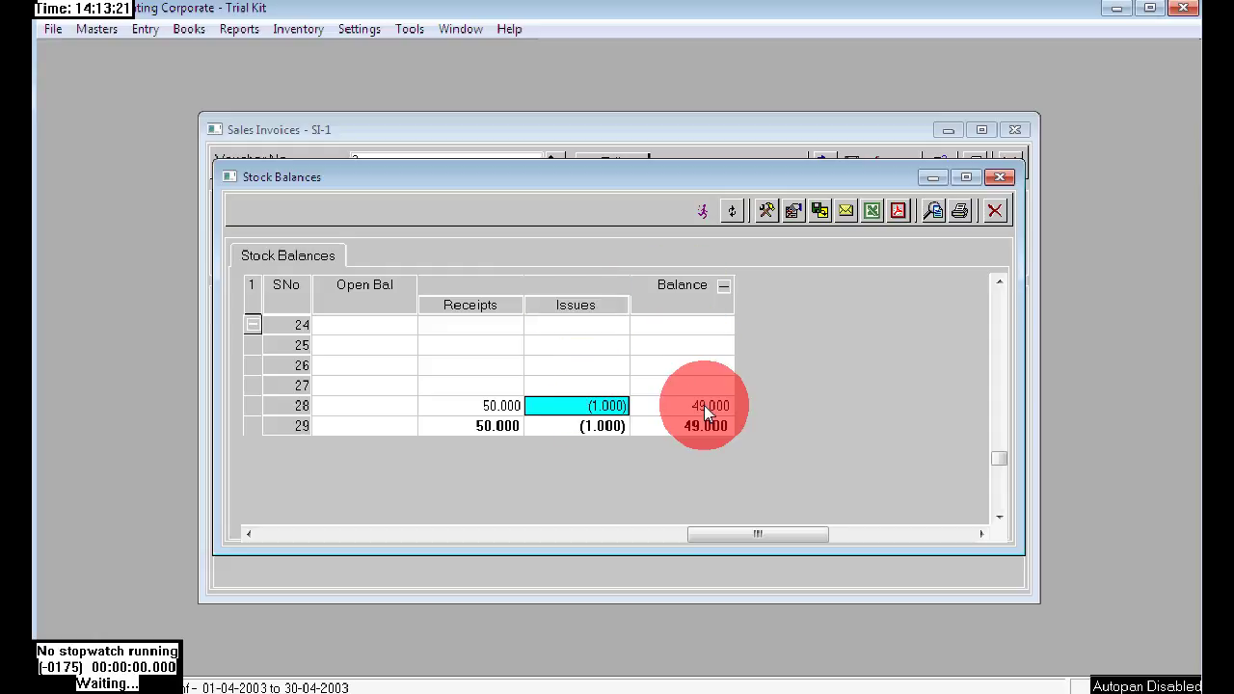
{"action": "left_click", "coordinate": [703, 404]}
{"action": "left_click", "coordinate": [695, 424]}
{"action": "left_click", "coordinate": [625, 428]}
{"action": "left_click", "coordinate": [490, 404]}
{"action": "left_click", "coordinate": [492, 427]}
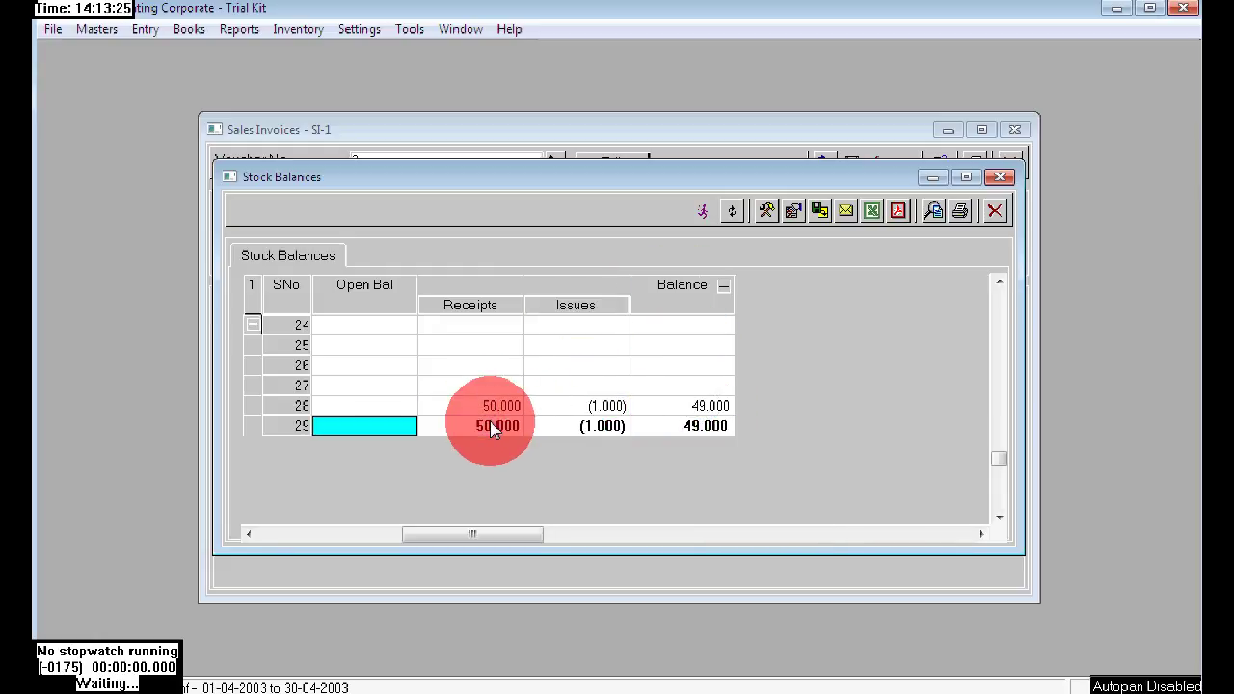
{"action": "key", "text": "Home"}
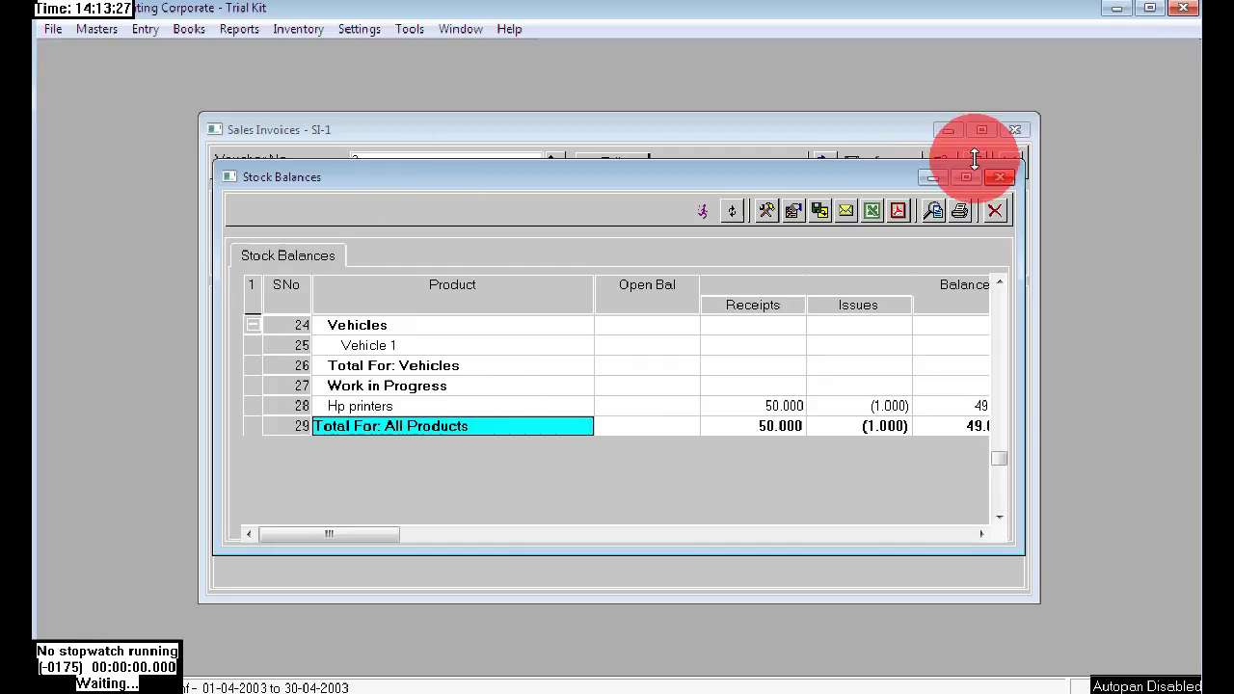
{"action": "left_click", "coordinate": [999, 176]}
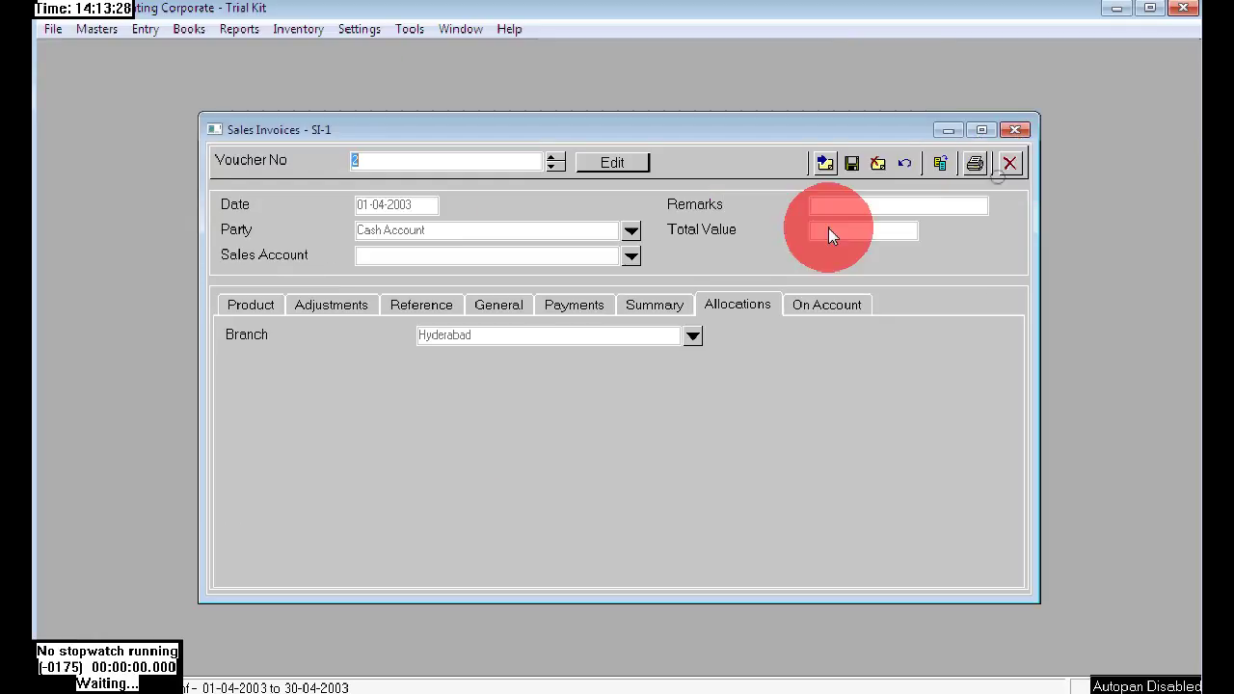
- Start sales invoice 2 and enter Hp printers on the first product line with quantity 11 and rate 4000
{"action": "left_click", "coordinate": [612, 162]}
{"action": "left_click", "coordinate": [251, 305]}
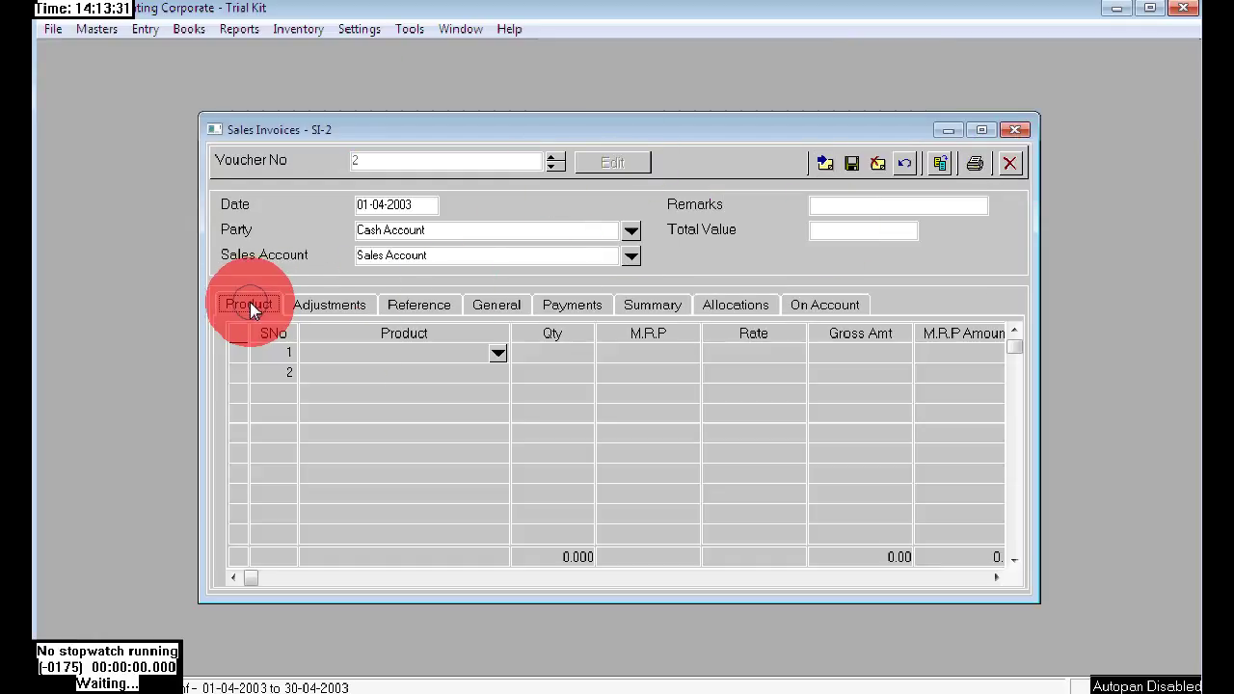
{"action": "left_click", "coordinate": [414, 351]}
{"action": "type", "text": "Hp"}
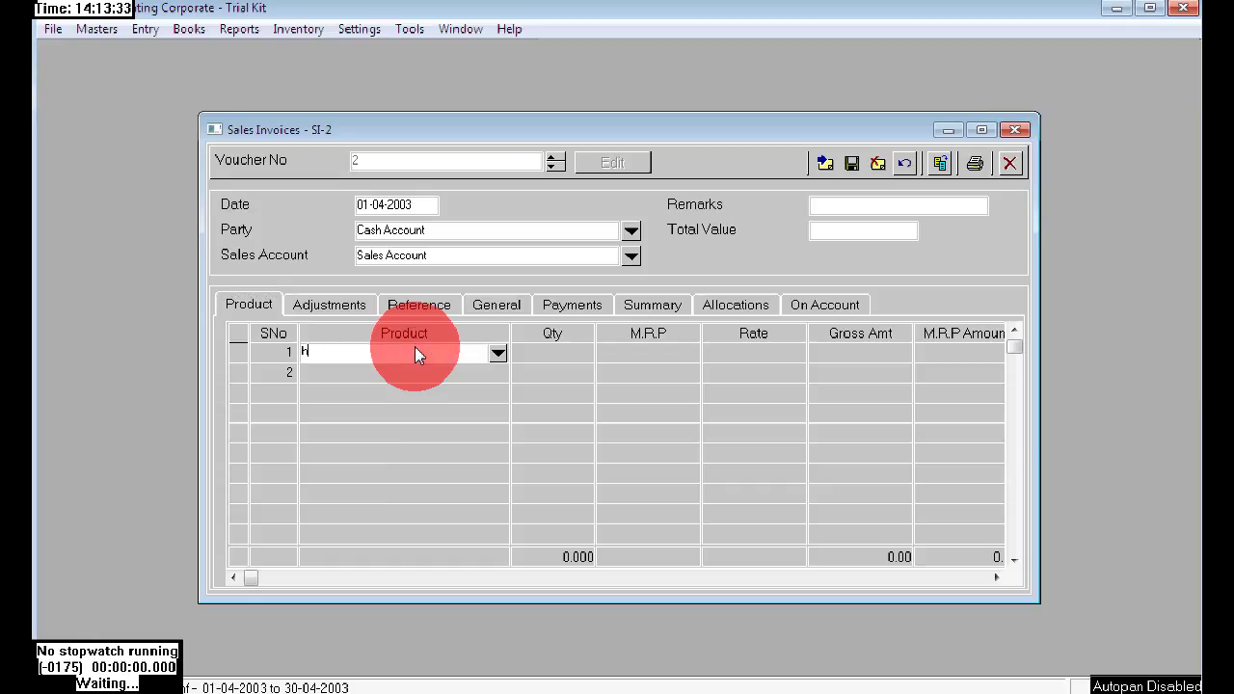
{"action": "left_click", "coordinate": [557, 359]}
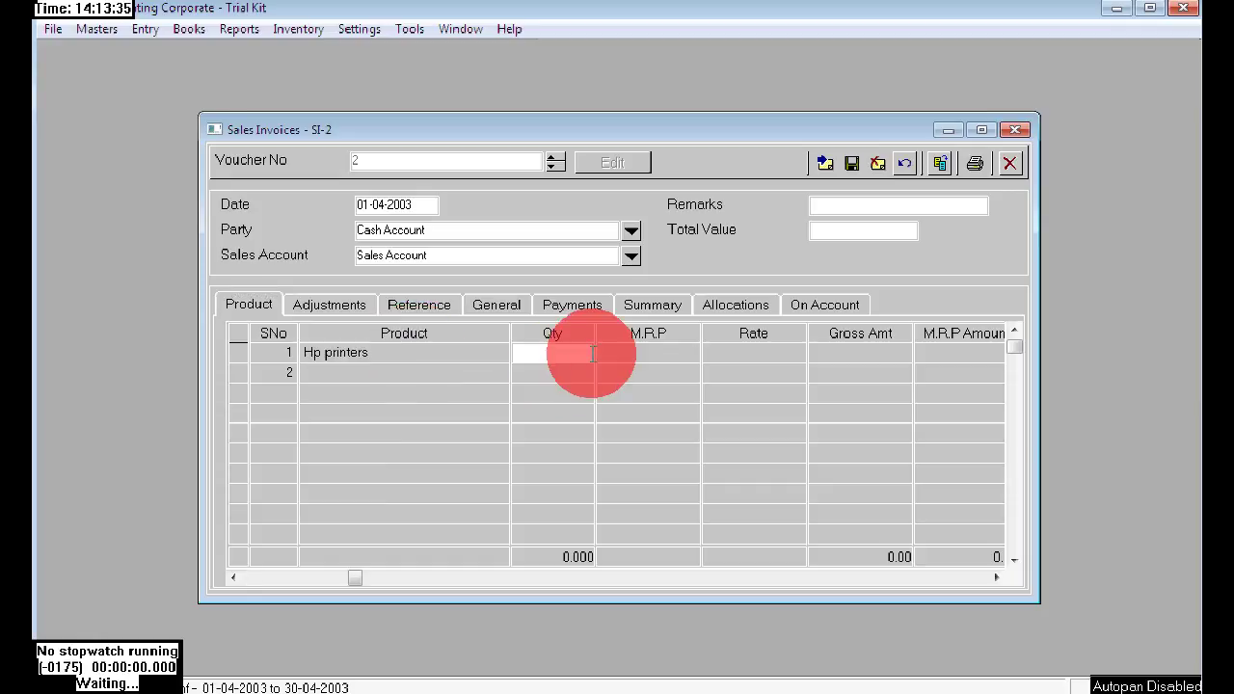
{"action": "type", "text": "11"}
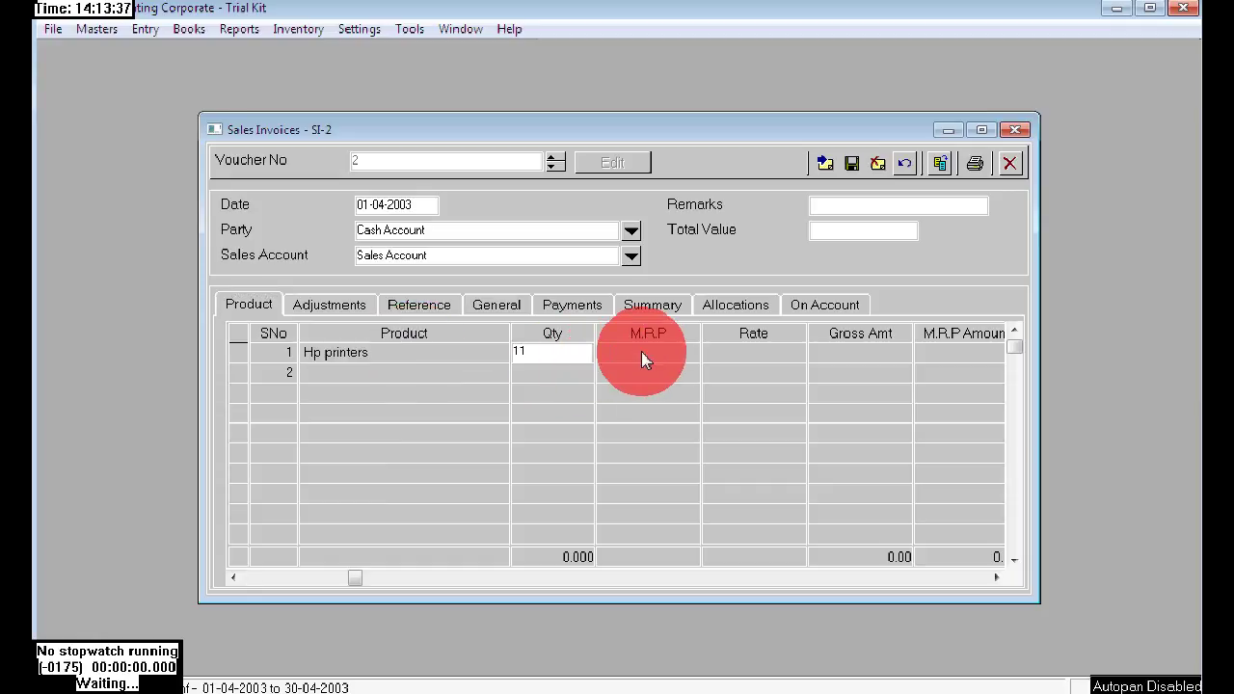
{"action": "left_click", "coordinate": [754, 352]}
{"action": "type", "text": "4,000"}
- Allocate sales invoice 2 to the Secunderabad branch
{"action": "left_click", "coordinate": [736, 307]}
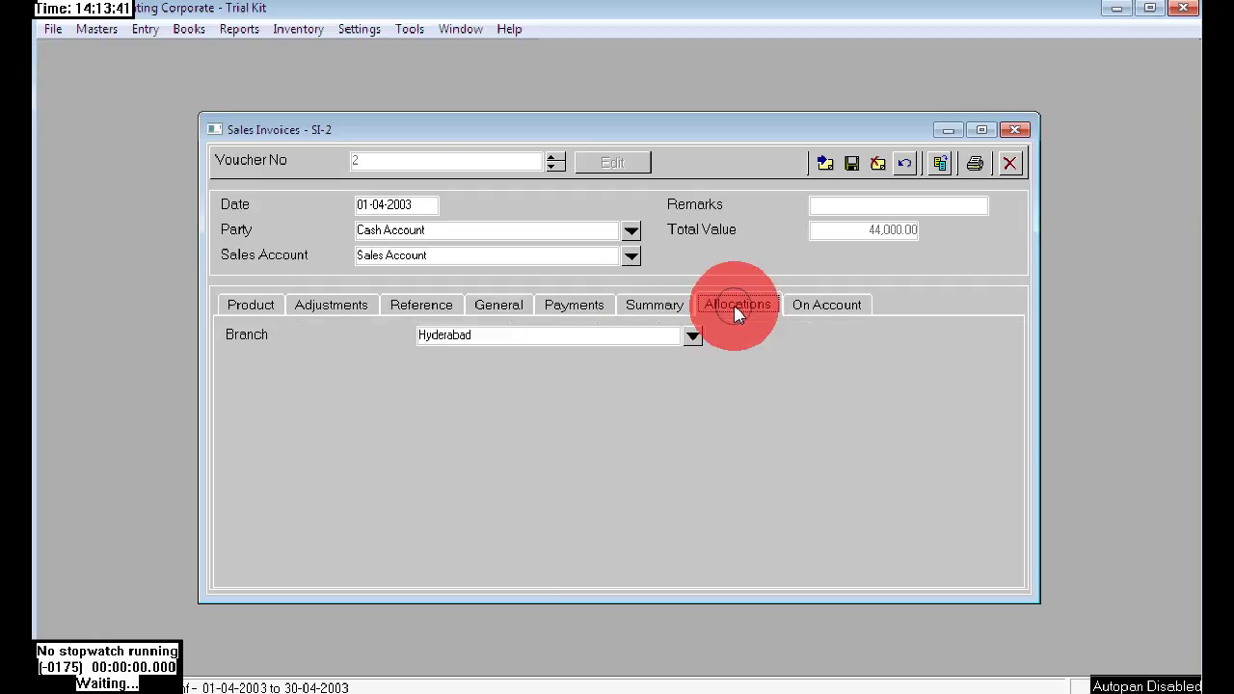
{"action": "left_click", "coordinate": [692, 335]}
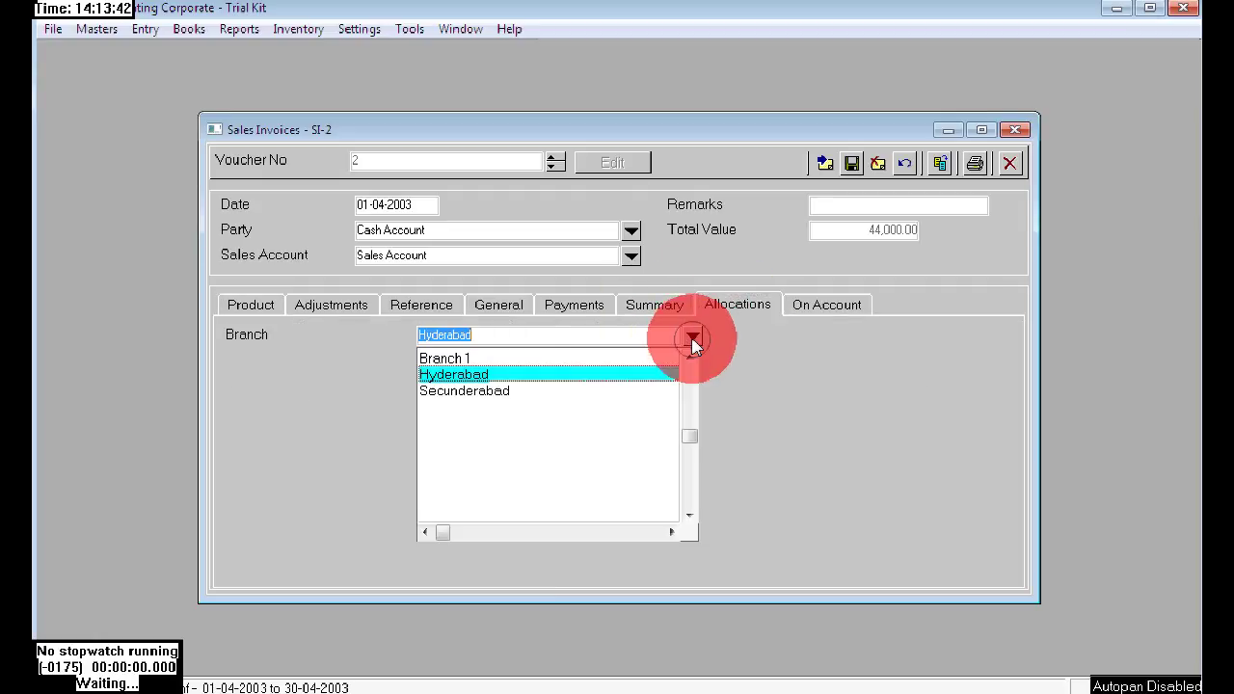
{"action": "left_click", "coordinate": [491, 395]}
{"action": "left_click", "coordinate": [691, 412]}
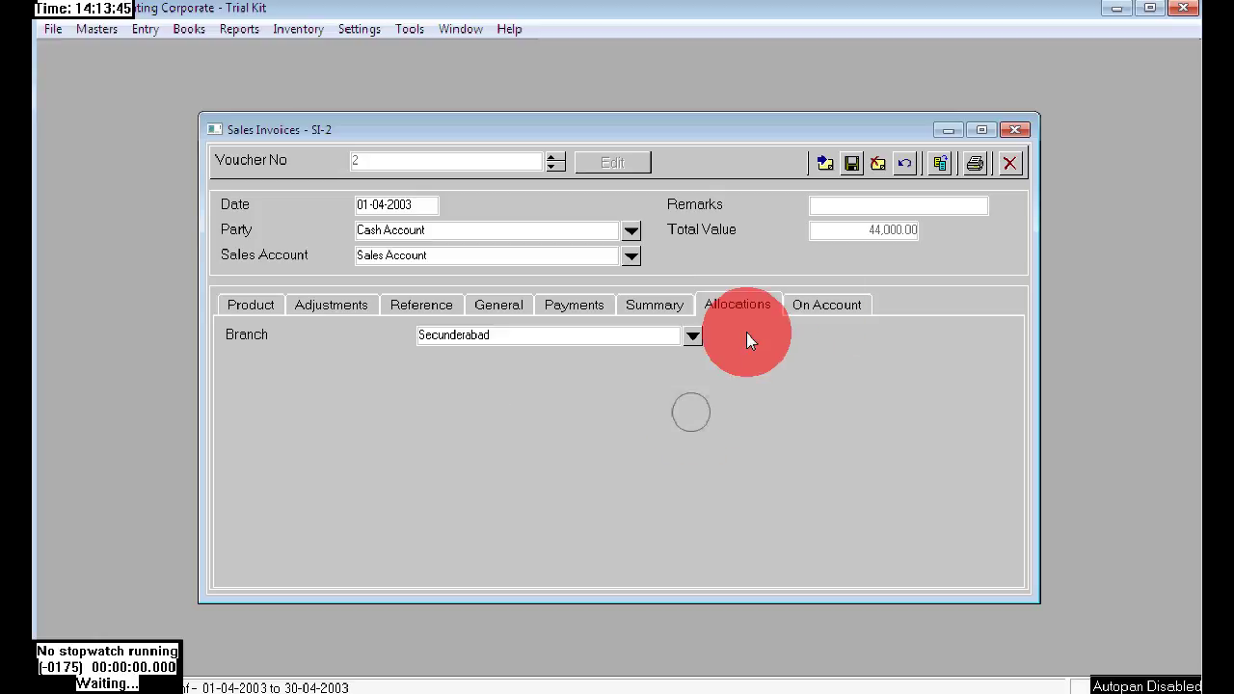
- Save sales invoice 2 and close the Sales Invoices window
{"action": "left_click", "coordinate": [828, 310]}
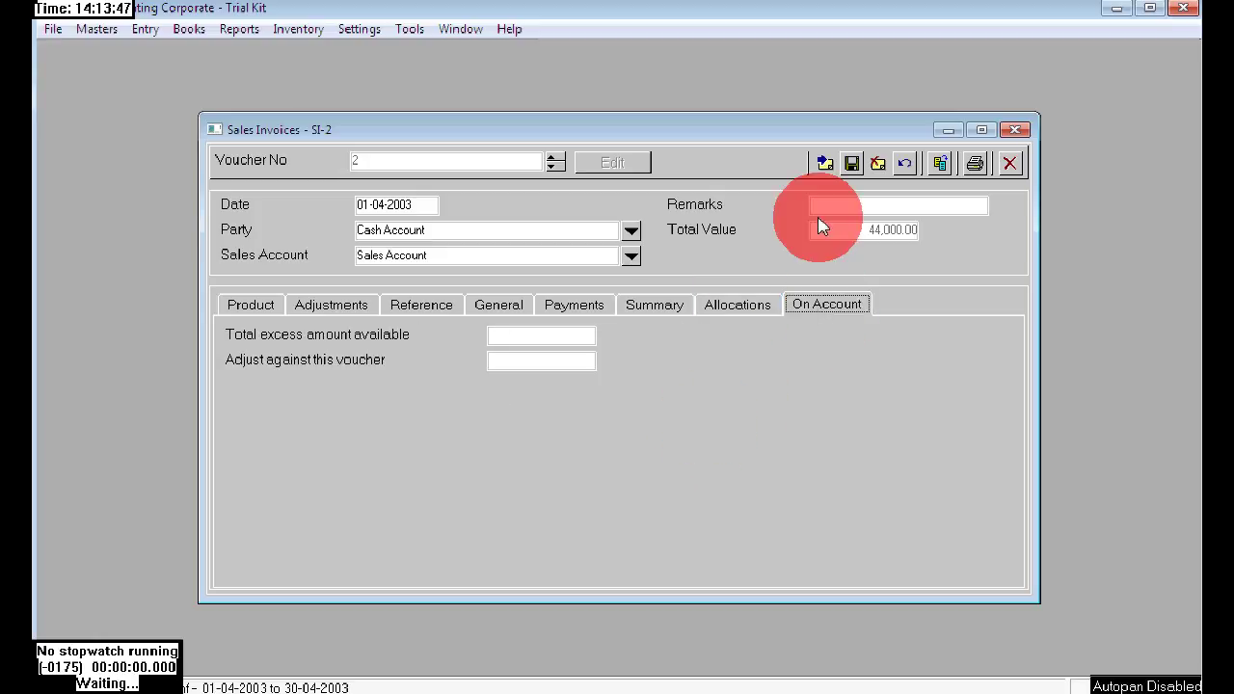
{"action": "left_click", "coordinate": [854, 162]}
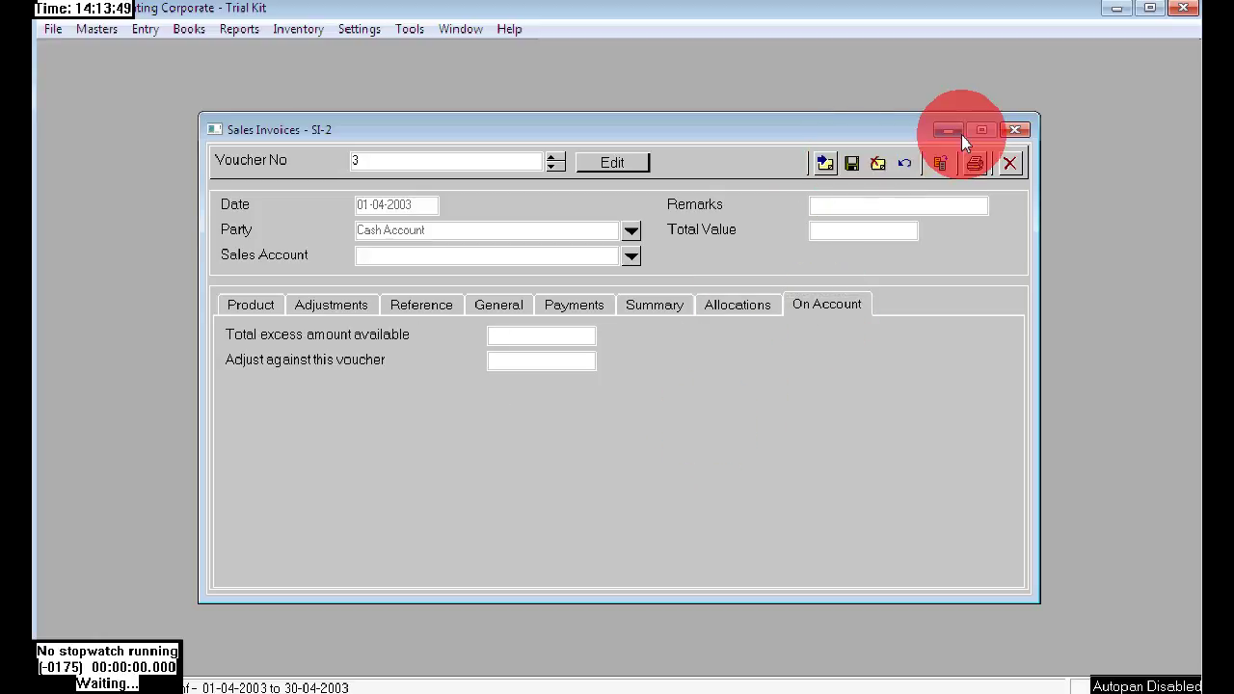
{"action": "left_click", "coordinate": [1014, 129]}
- Run the Stock Balances report for the Secunderabad branch, covering all products for the entire period
{"action": "left_click", "coordinate": [300, 28]}
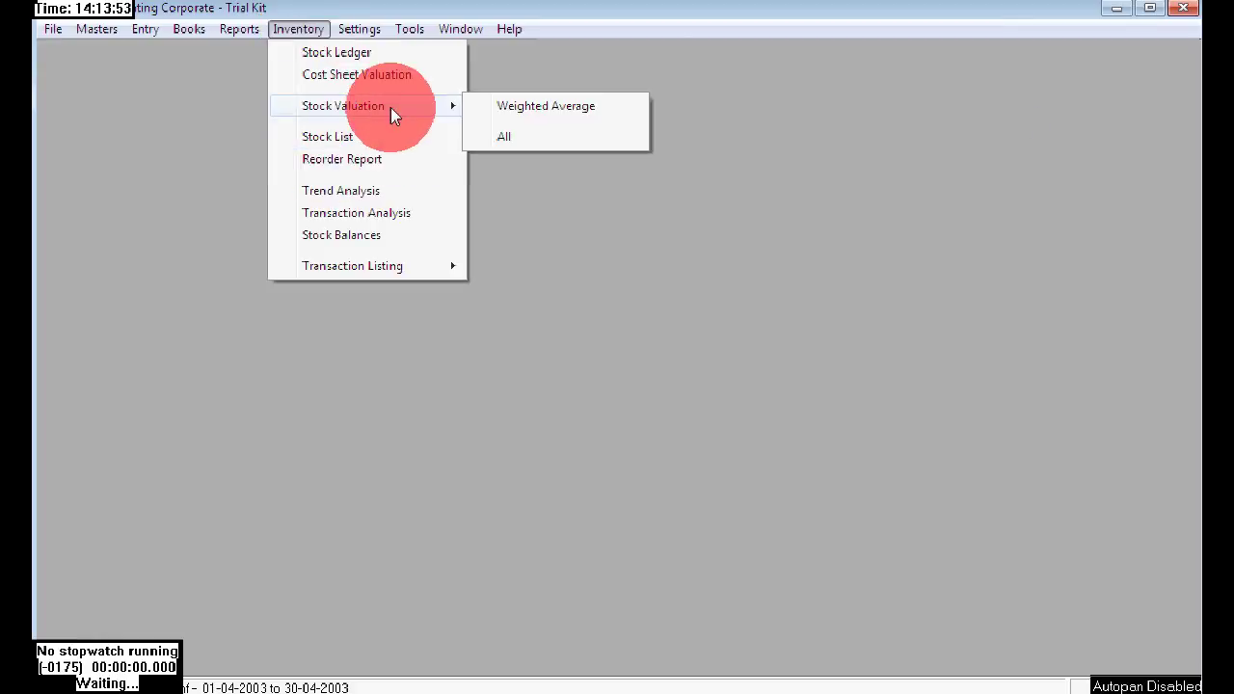
{"action": "left_click", "coordinate": [366, 236]}
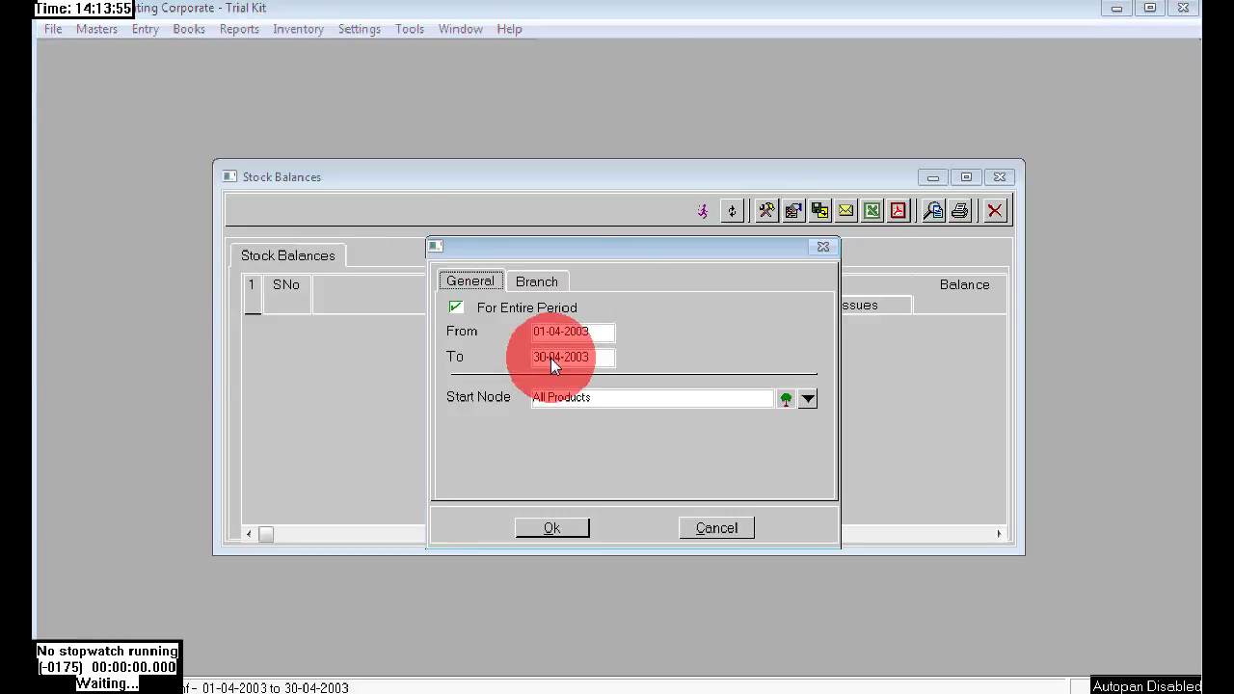
{"action": "left_click", "coordinate": [536, 281]}
{"action": "left_click", "coordinate": [518, 362]}
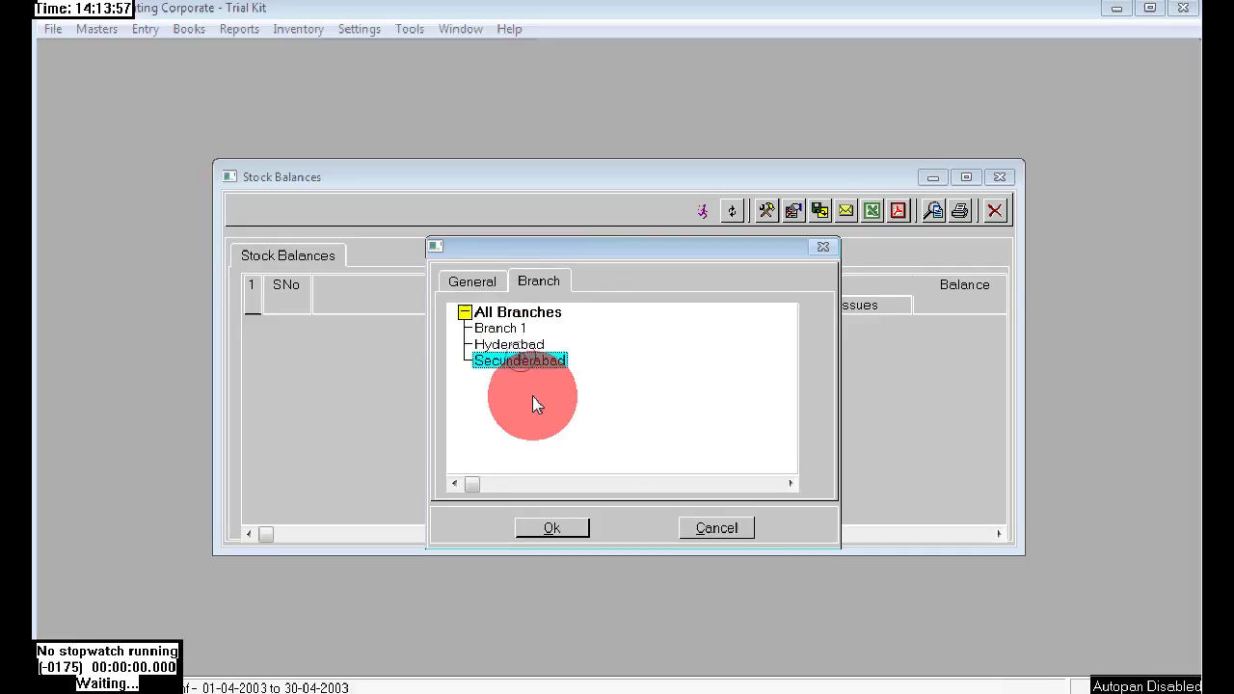
{"action": "left_click", "coordinate": [551, 528]}
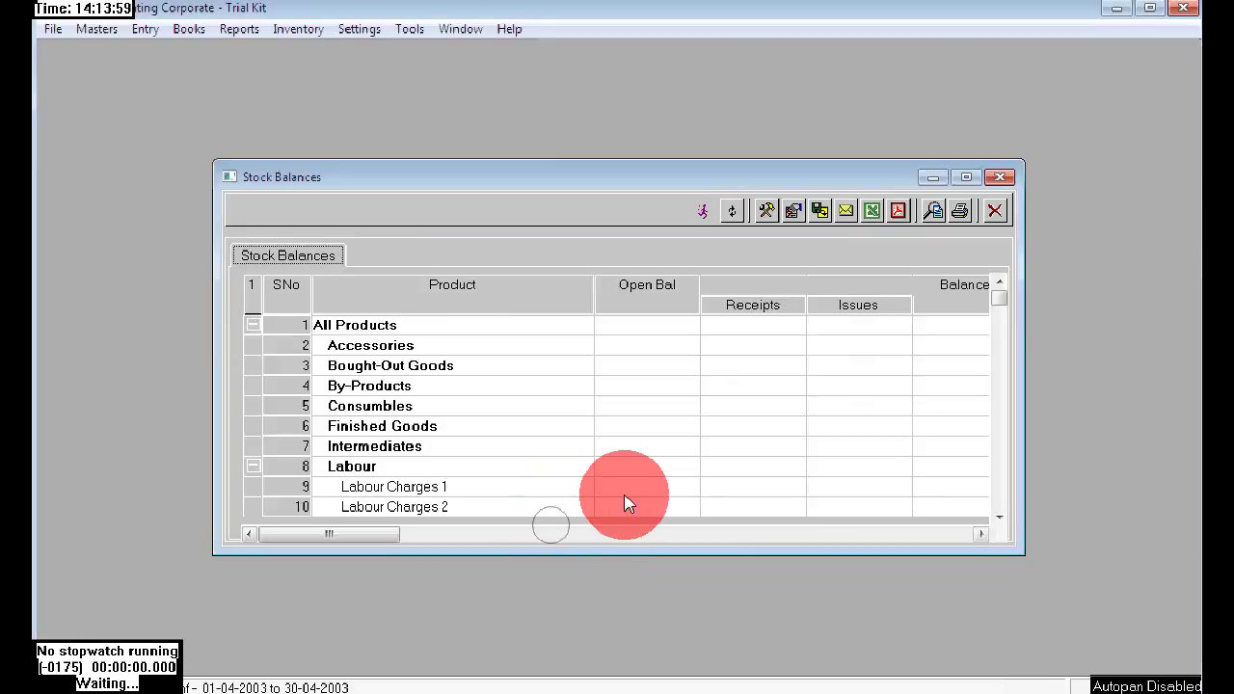
- Find the Hp printers row in the Secunderabad stock balances and bring its balance column into view
{"action": "left_click", "coordinate": [440, 509]}
{"action": "key", "text": "Down"}
{"action": "key", "text": "Down"}
{"action": "key", "text": "Down"}
{"action": "key", "text": "Down"}
{"action": "key", "text": "Down"}
{"action": "key", "text": "Down"}
{"action": "key", "text": "Down"}
{"action": "key", "text": "Down"}
{"action": "key", "text": "Down"}
{"action": "key", "text": "Down"}
{"action": "key", "text": "Down"}
{"action": "key", "text": "Down"}
{"action": "key", "text": "Down"}
{"action": "key", "text": "Down"}
{"action": "key", "text": "Down"}
{"action": "key", "text": "Down"}
{"action": "key", "text": "Down"}
{"action": "key", "text": "Down"}
{"action": "key", "text": "Down"}
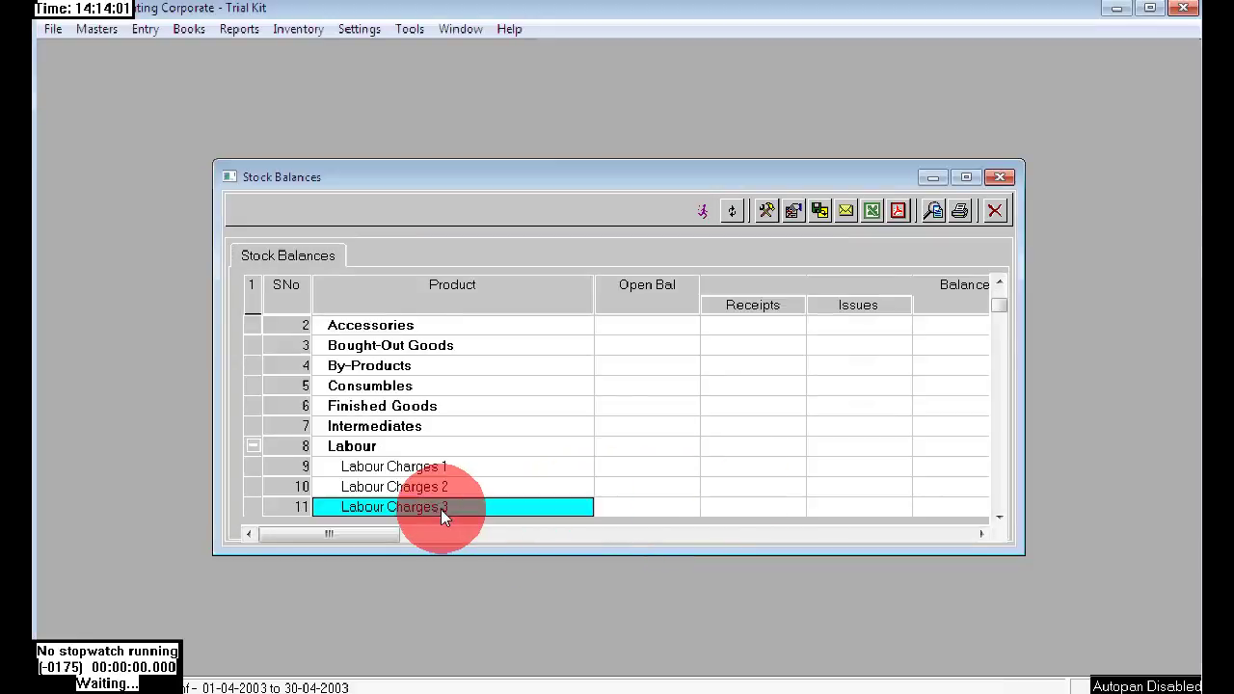
{"action": "key", "text": "Up"}
{"action": "key", "text": "Up"}
{"action": "key", "text": "Up"}
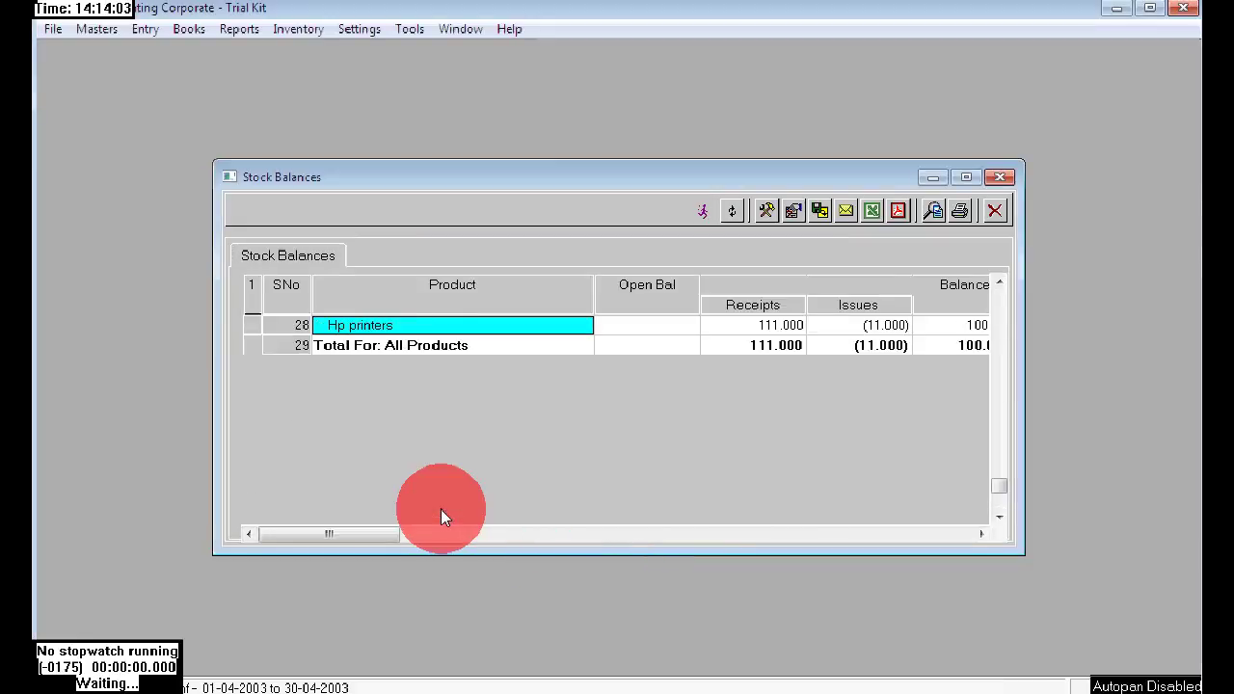
{"action": "key", "text": "Right"}
{"action": "key", "text": "Right"}
{"action": "key", "text": "Right"}
{"action": "key", "text": "Right"}
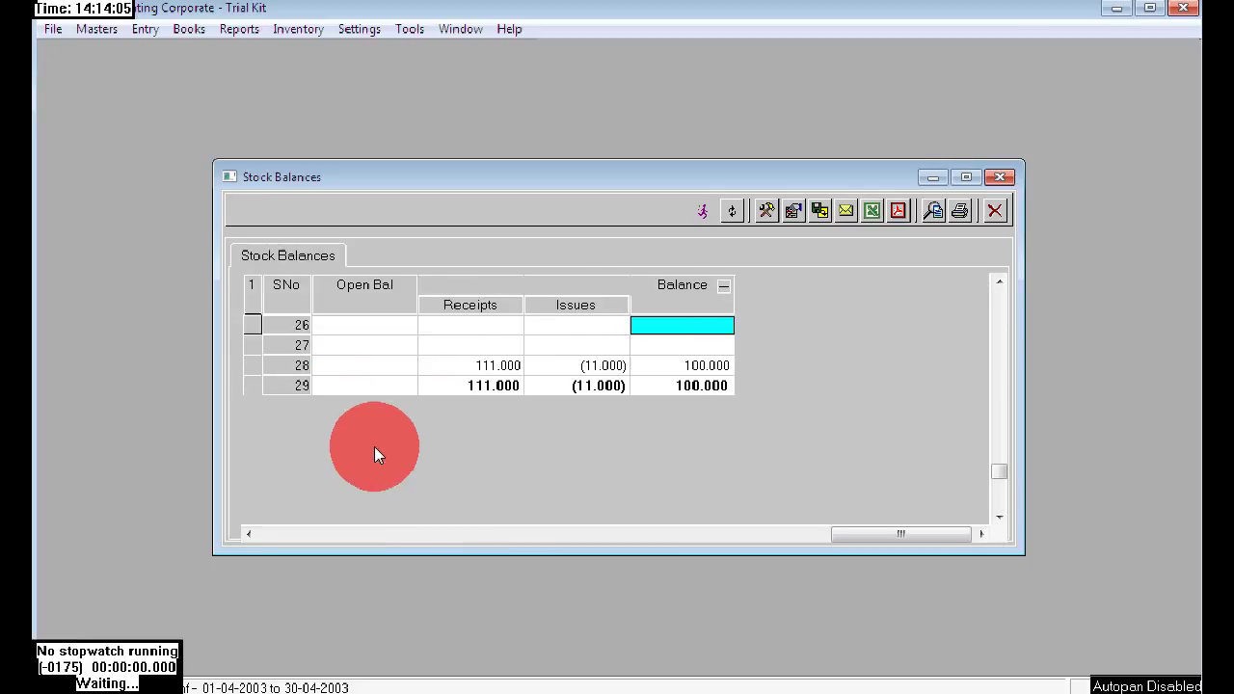
- Examine the Secunderabad total receipts, issues and balance, and maximize the report to view the Hp printers row alongside them
{"action": "left_click", "coordinate": [481, 384]}
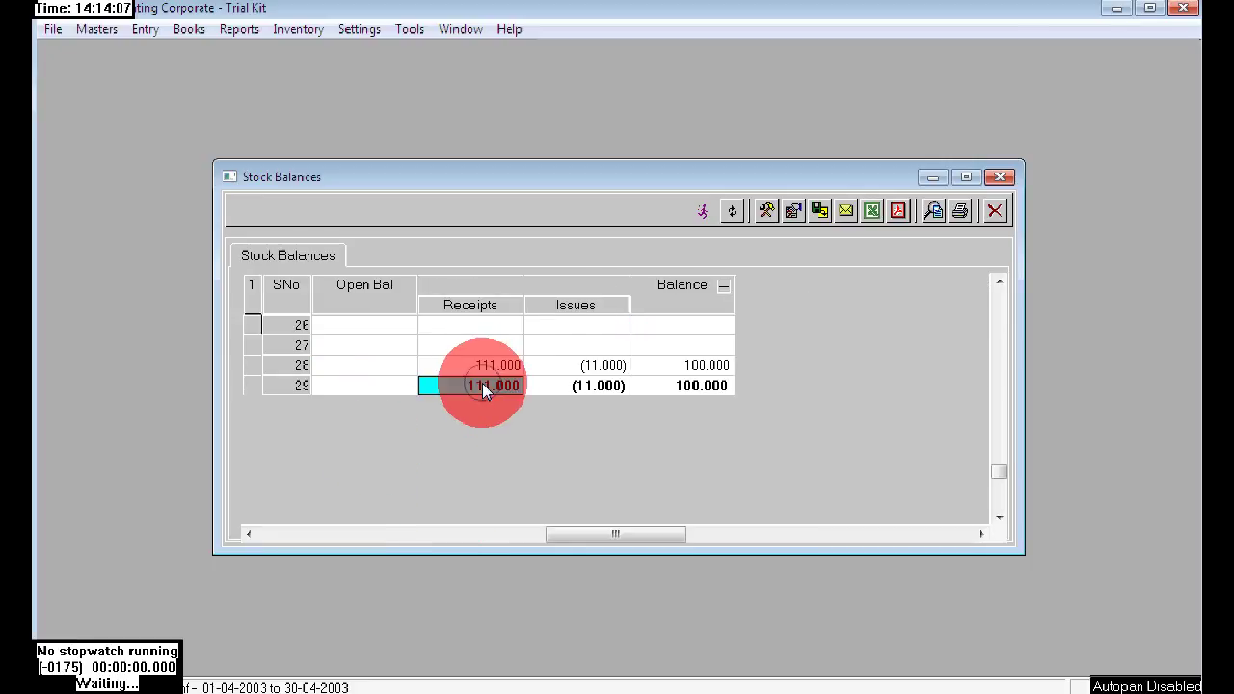
{"action": "left_click", "coordinate": [595, 383]}
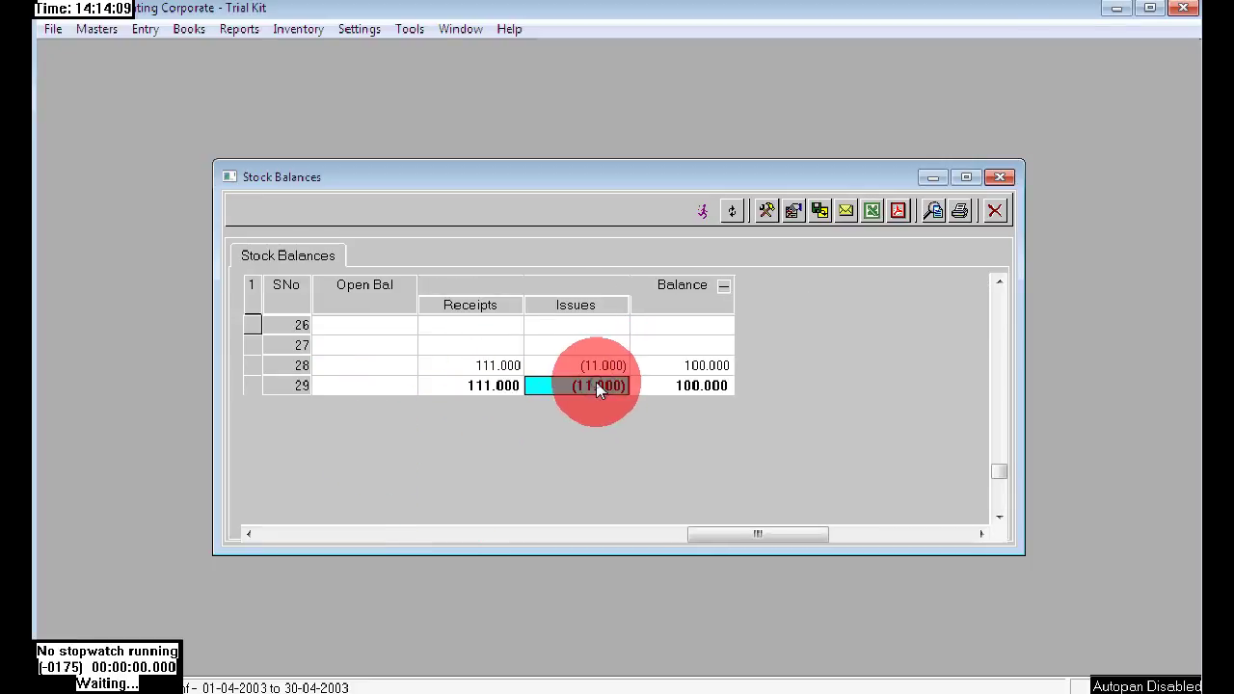
{"action": "left_click", "coordinate": [706, 386]}
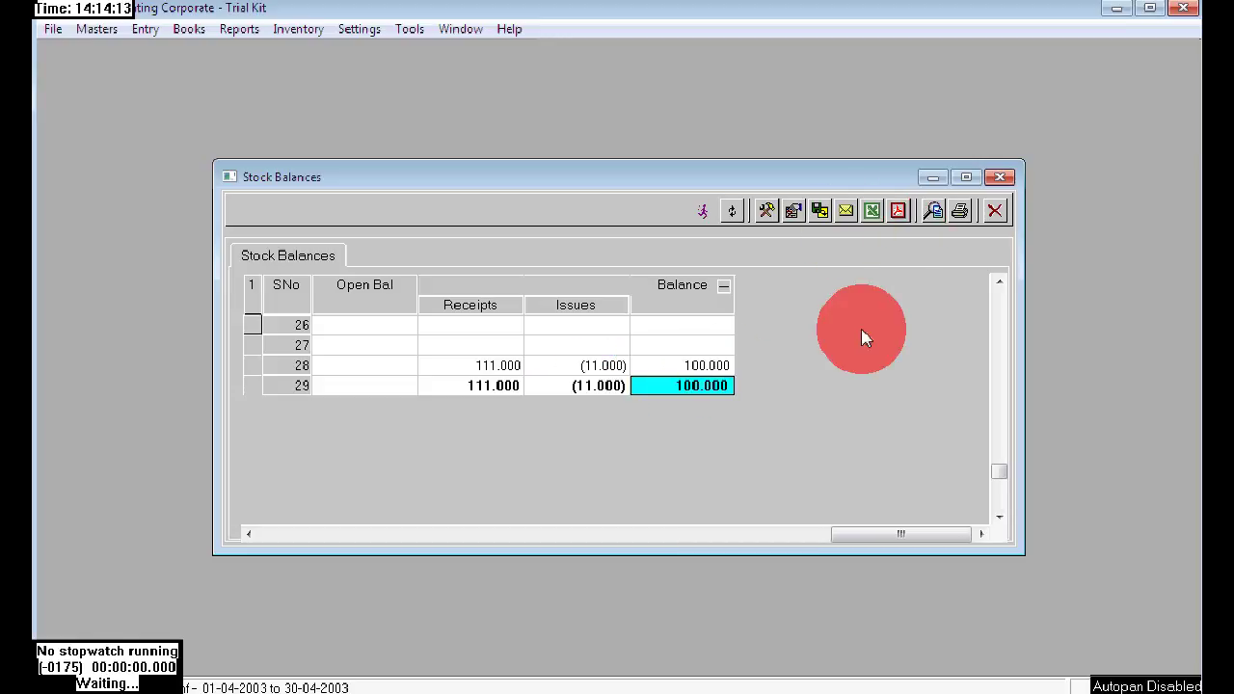
{"action": "left_click", "coordinate": [966, 177]}
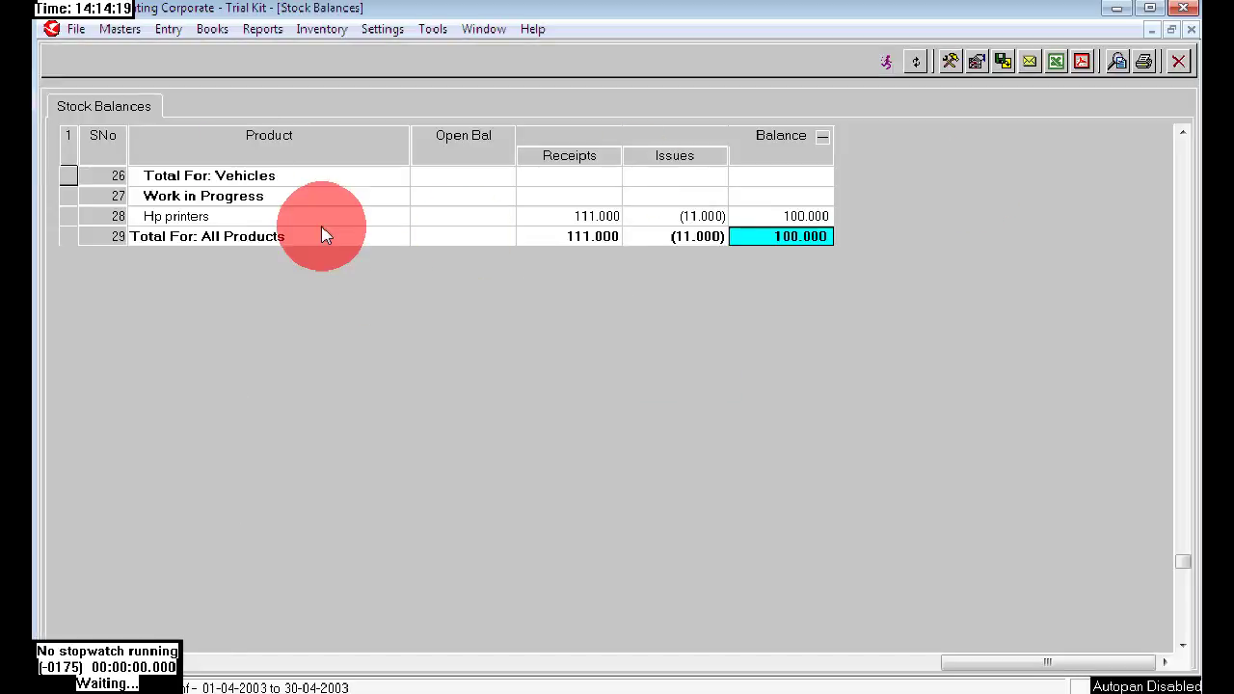
{"action": "left_click", "coordinate": [164, 218]}
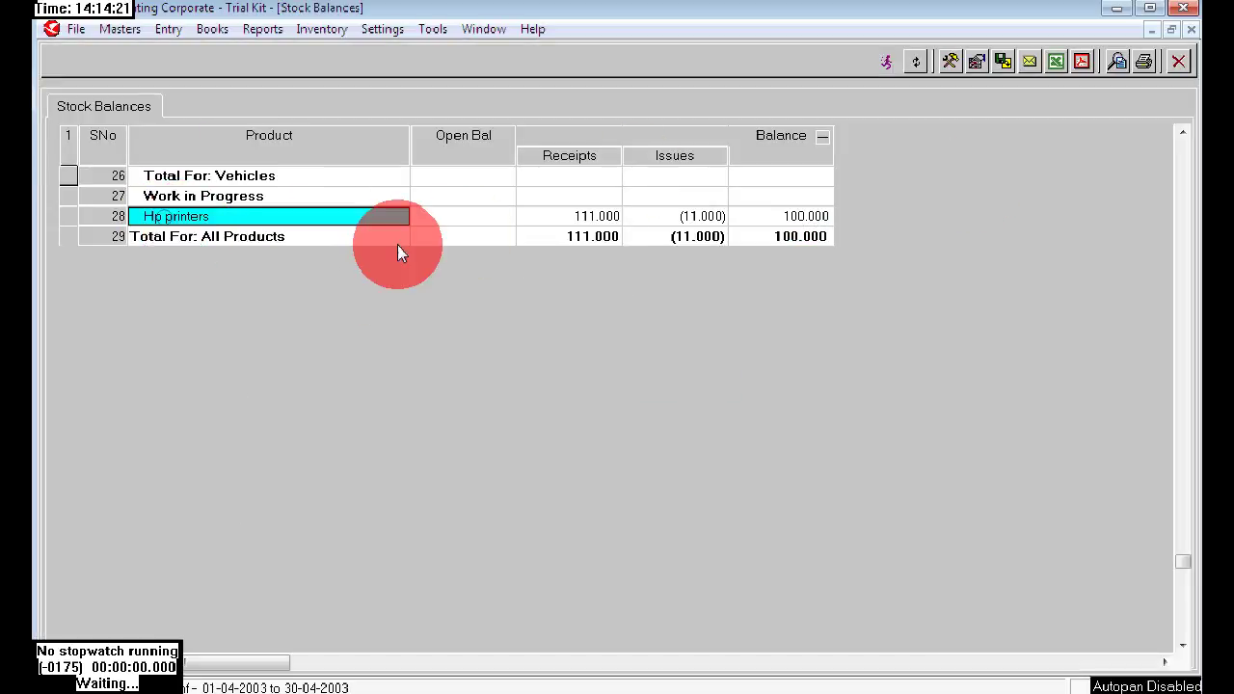
- Check the receipts and issues of the Hp printers row, and close the Stock Balances report
{"action": "left_click", "coordinate": [559, 216]}
{"action": "left_click", "coordinate": [660, 218]}
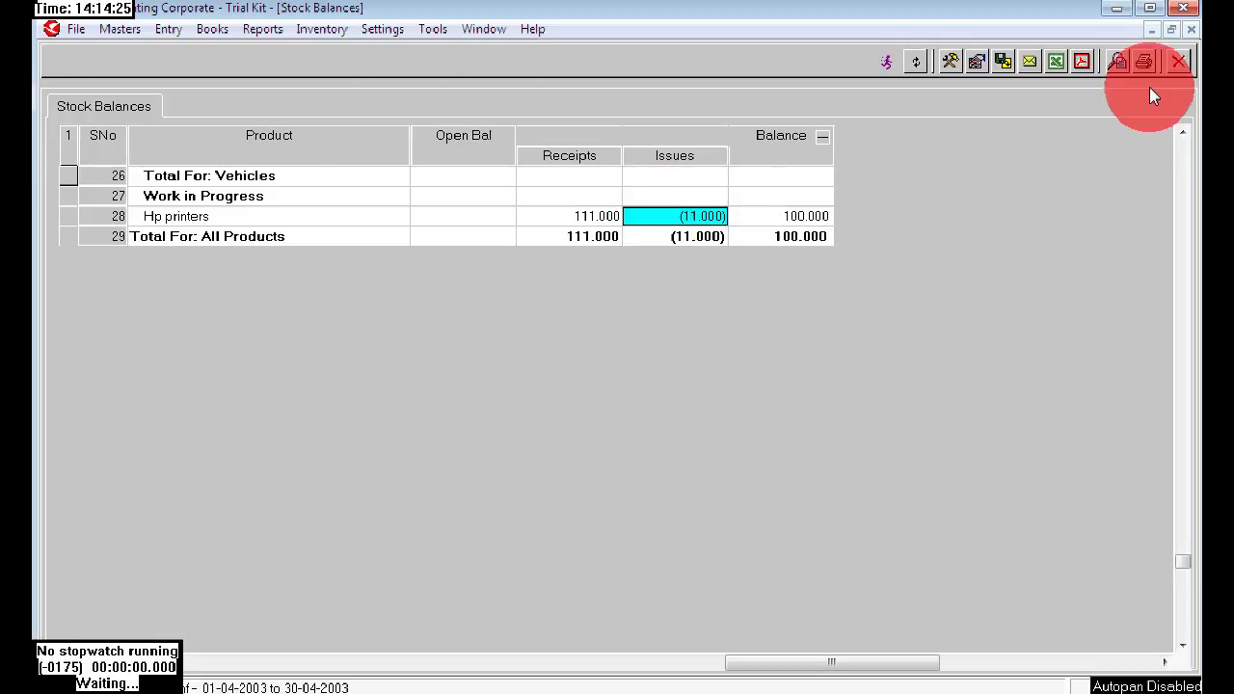
{"action": "left_click", "coordinate": [1177, 62]}
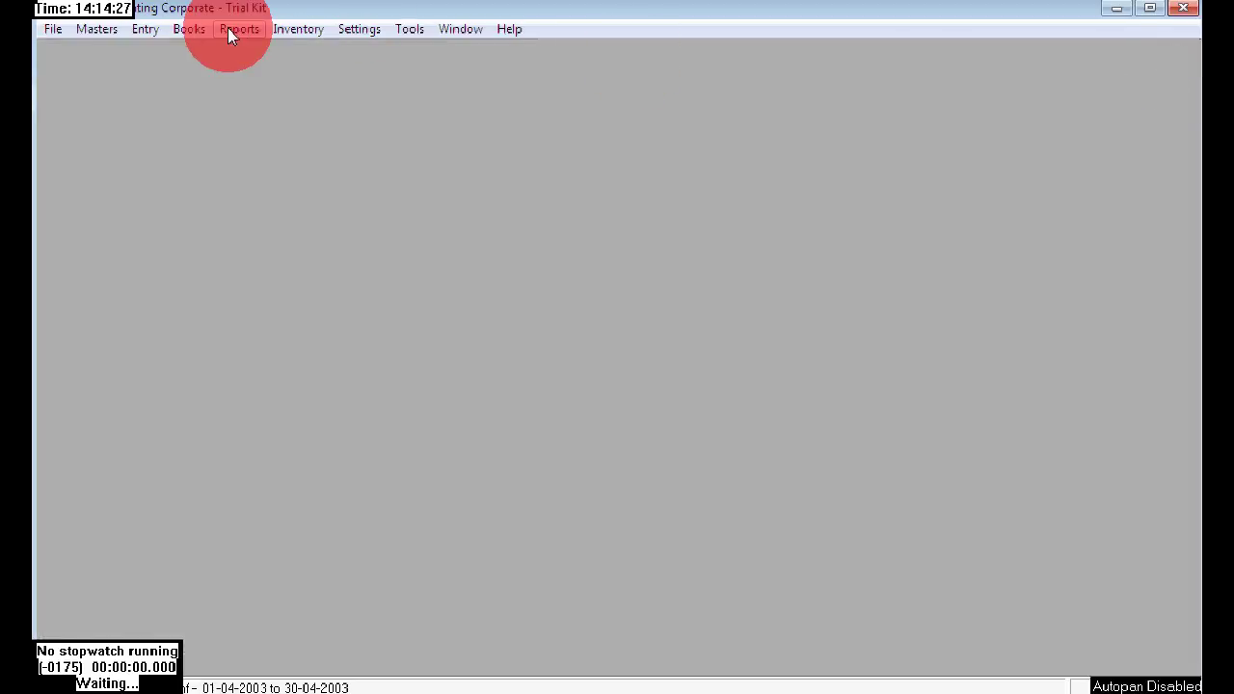
- View the branch options in the advanced settings and leave them without making changes
{"action": "left_click", "coordinate": [369, 33]}
{"action": "left_click", "coordinate": [404, 74]}
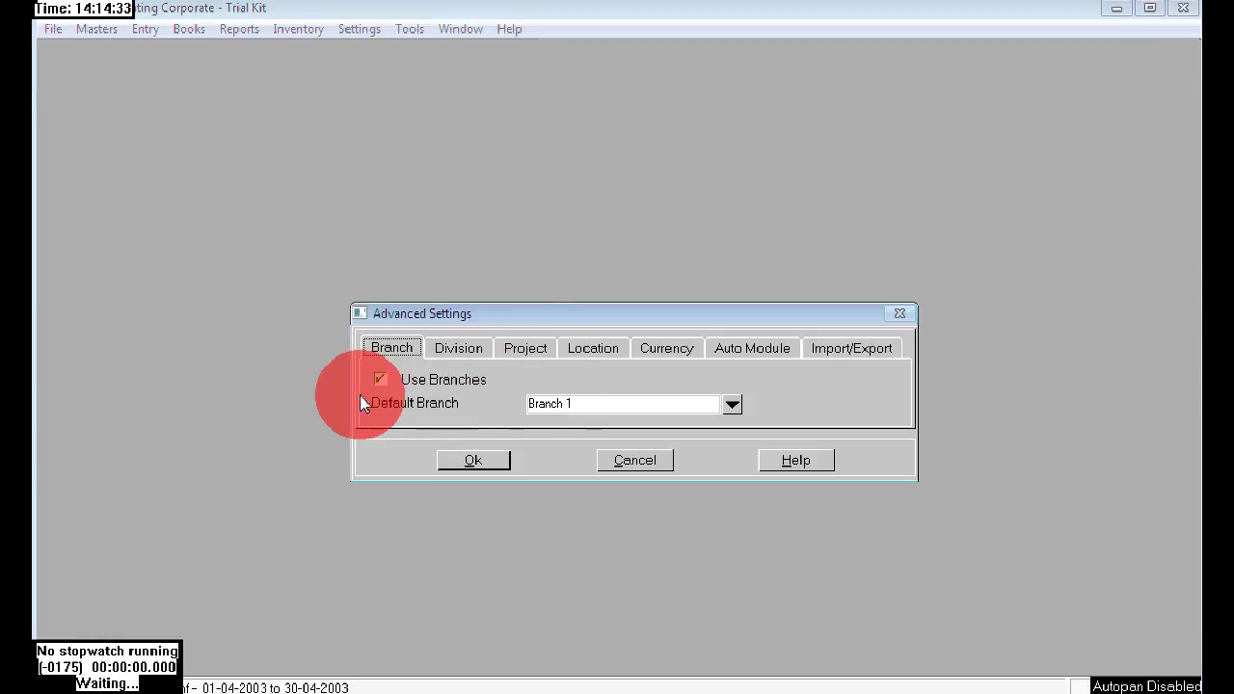
{"action": "left_click", "coordinate": [629, 458]}
- Create a branch master named branch 3 under the All Branches parent group, and close the Create Master dialog
{"action": "left_click", "coordinate": [96, 30]}
{"action": "left_click", "coordinate": [123, 48]}
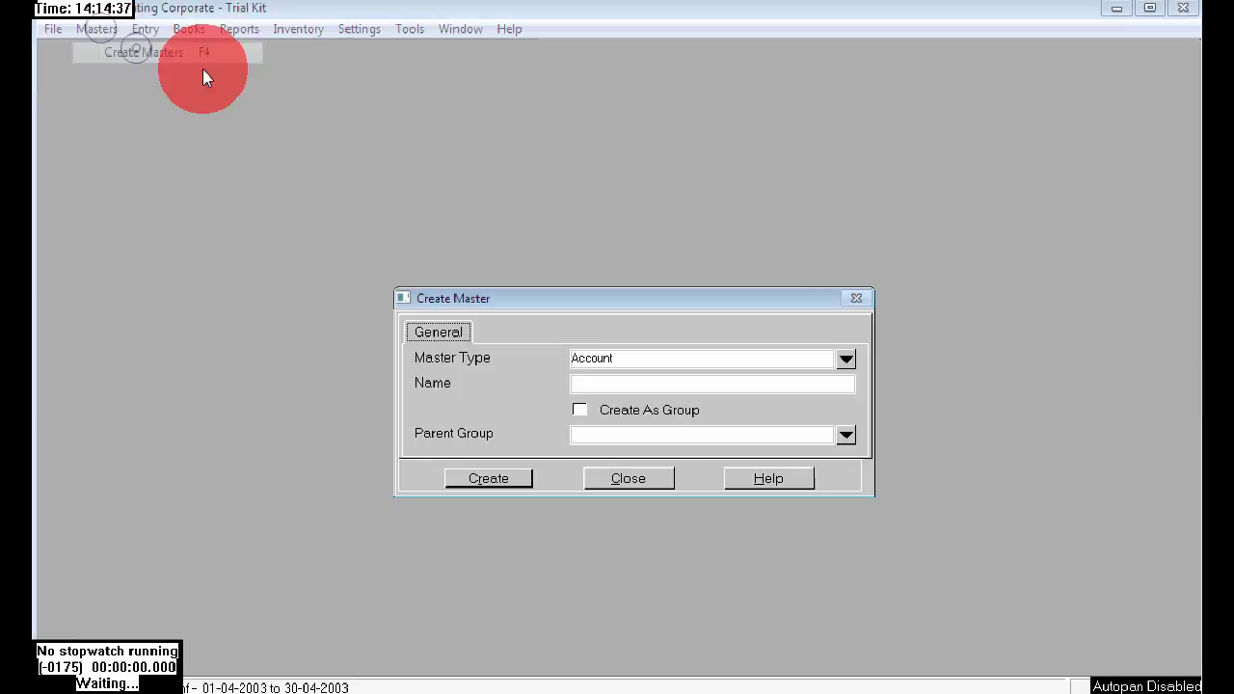
{"action": "left_click", "coordinate": [853, 358]}
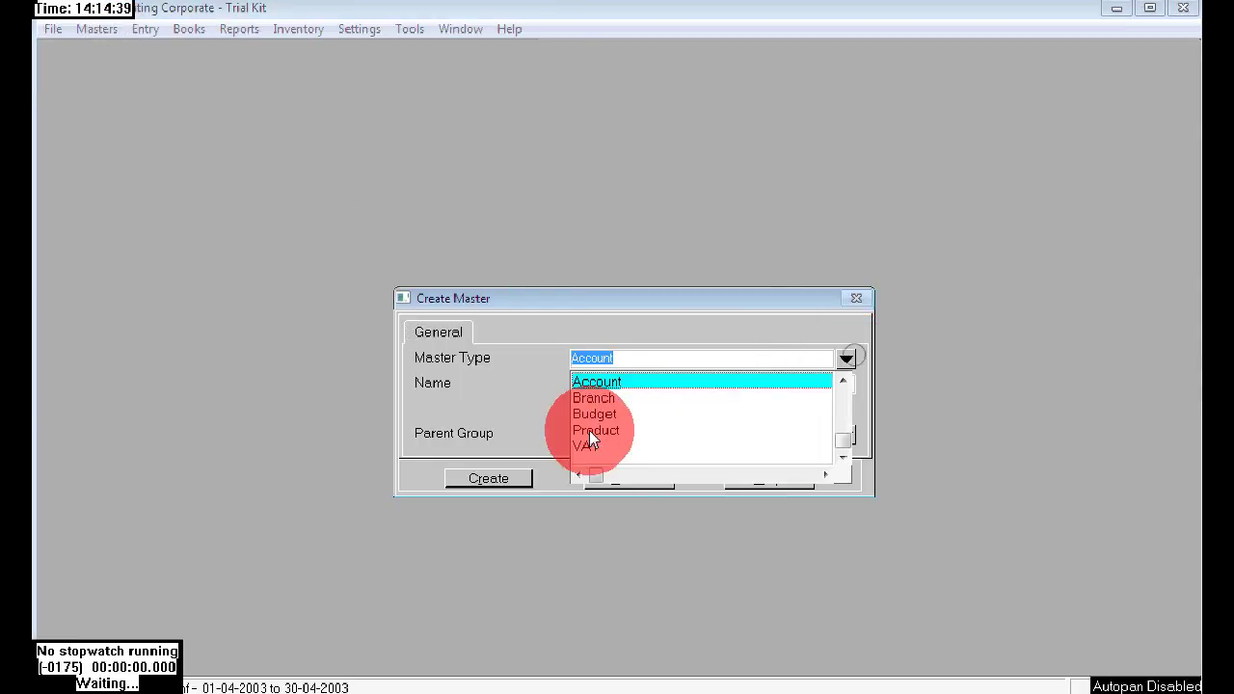
{"action": "left_click", "coordinate": [594, 391]}
{"action": "left_click", "coordinate": [584, 383]}
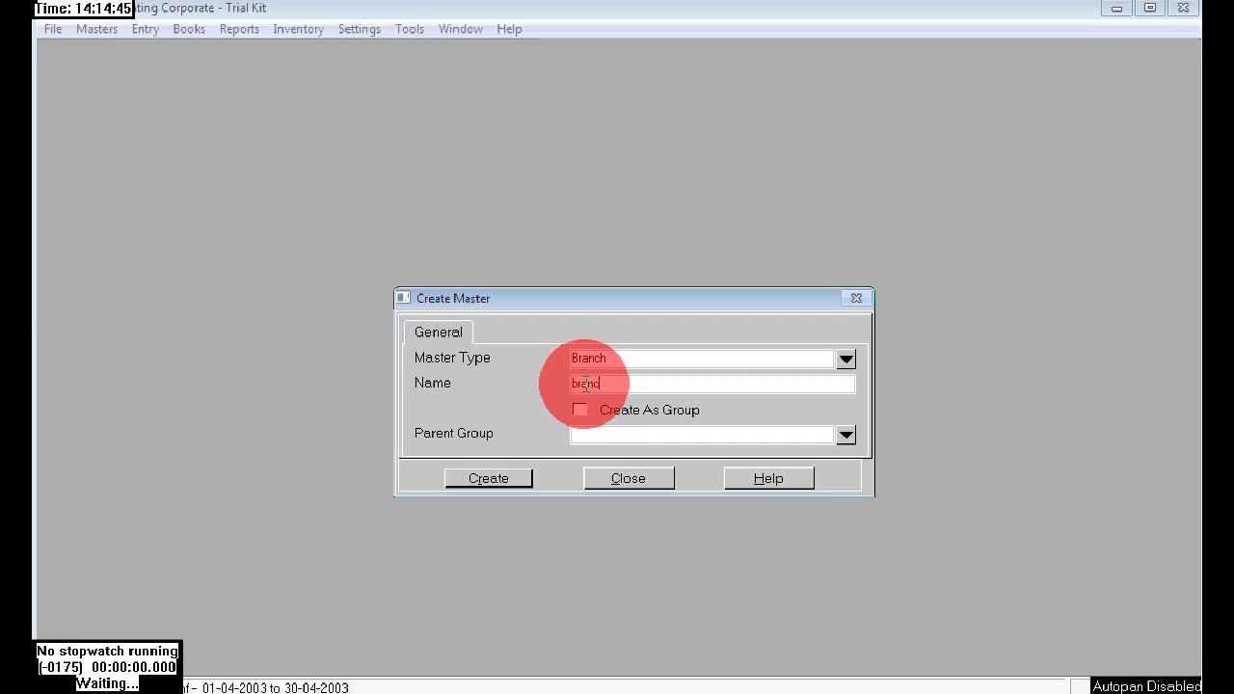
{"action": "left_click", "coordinate": [609, 431]}
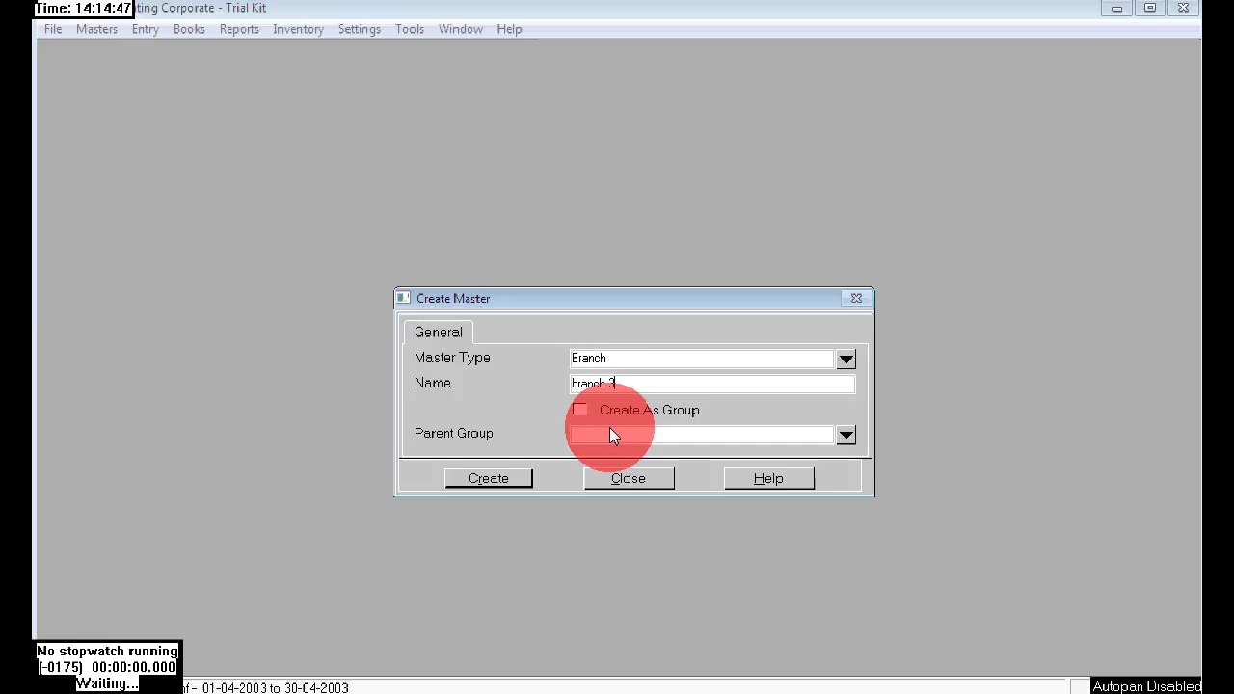
{"action": "type", "text": "aa"}
{"action": "left_click", "coordinate": [499, 480]}
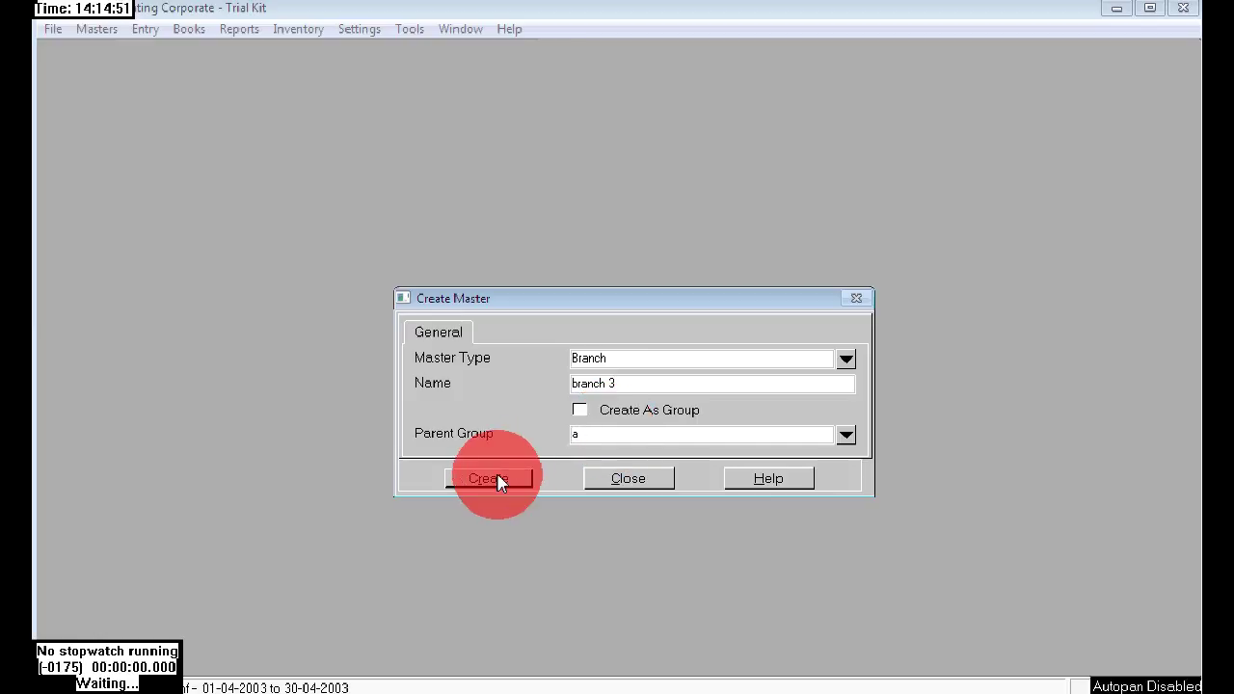
{"action": "left_click", "coordinate": [499, 480]}
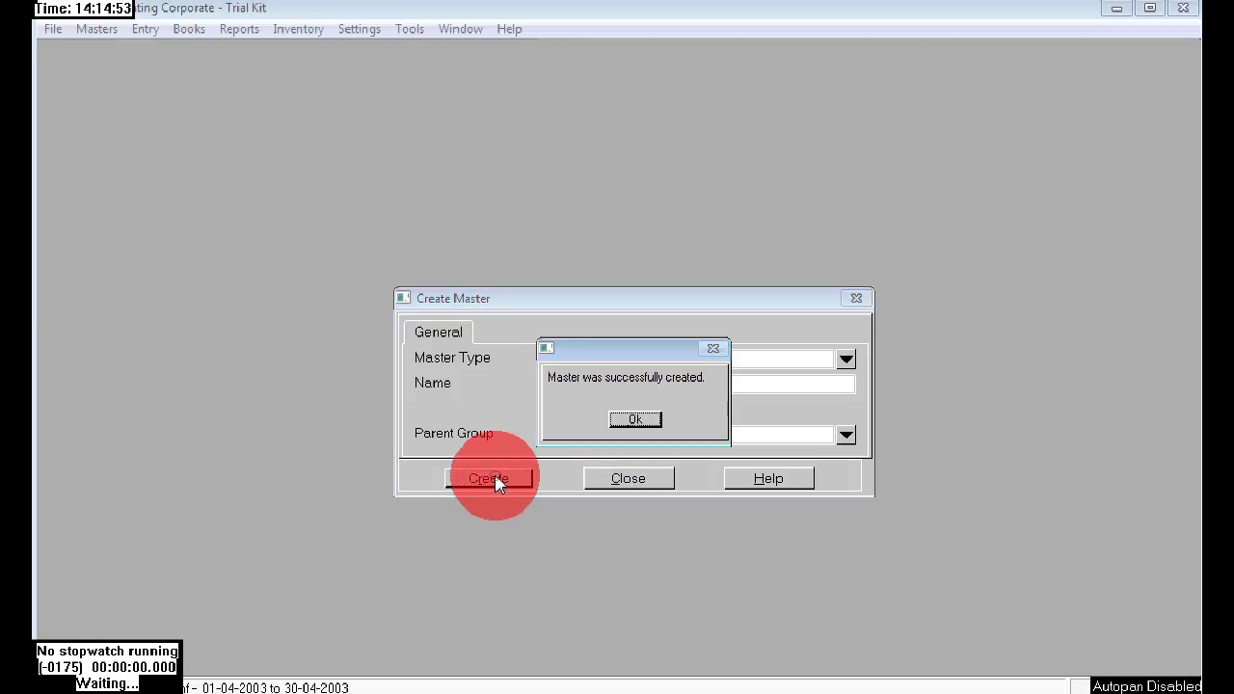
{"action": "left_click", "coordinate": [633, 421]}
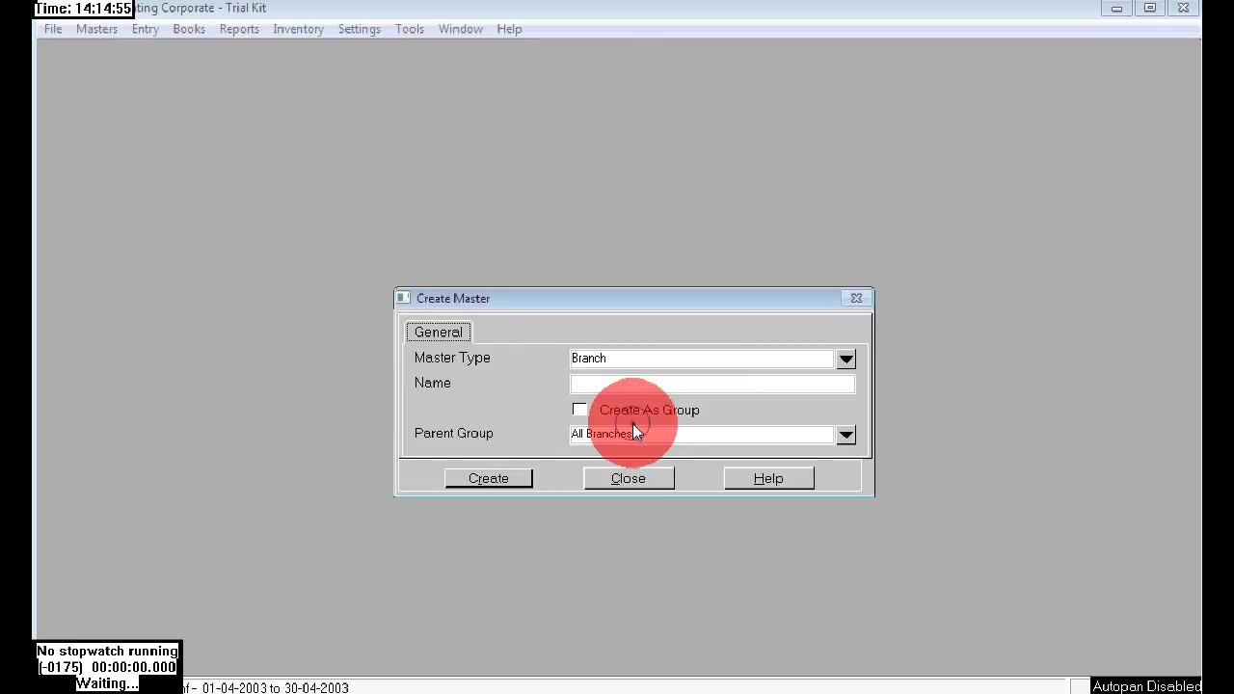
{"action": "left_click", "coordinate": [625, 479]}
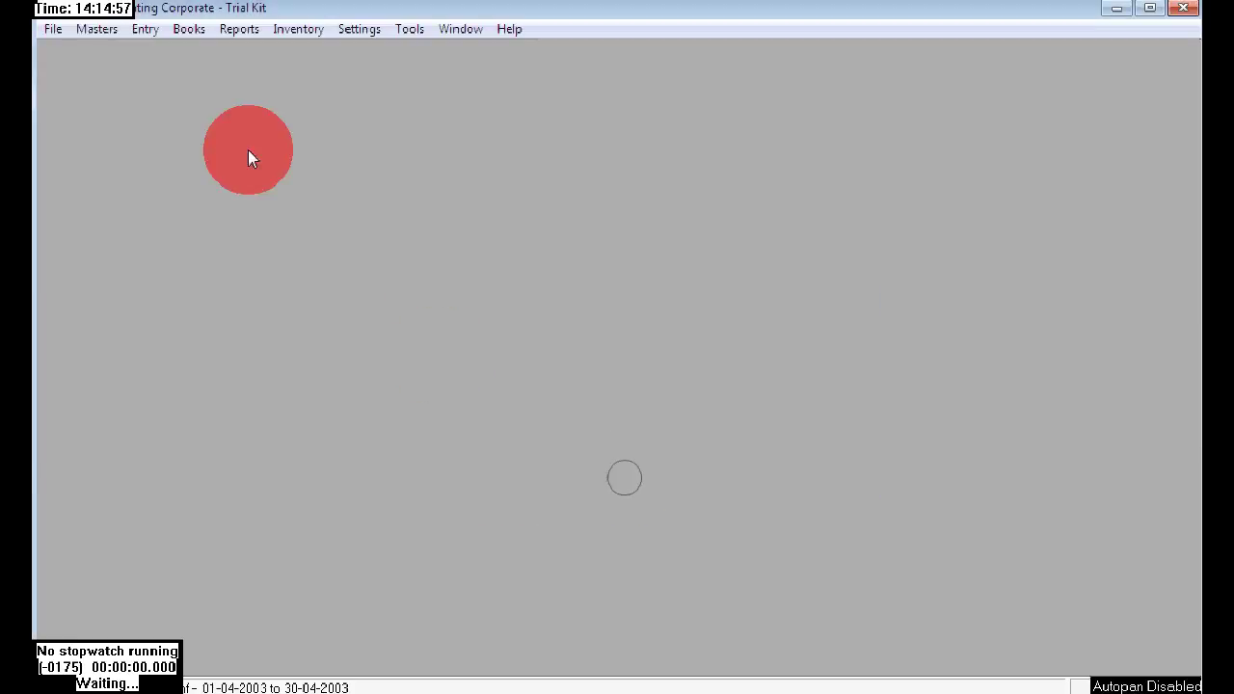
- Open the inventory Internal Consumption entry and start voucher 1
{"action": "left_click", "coordinate": [144, 30]}
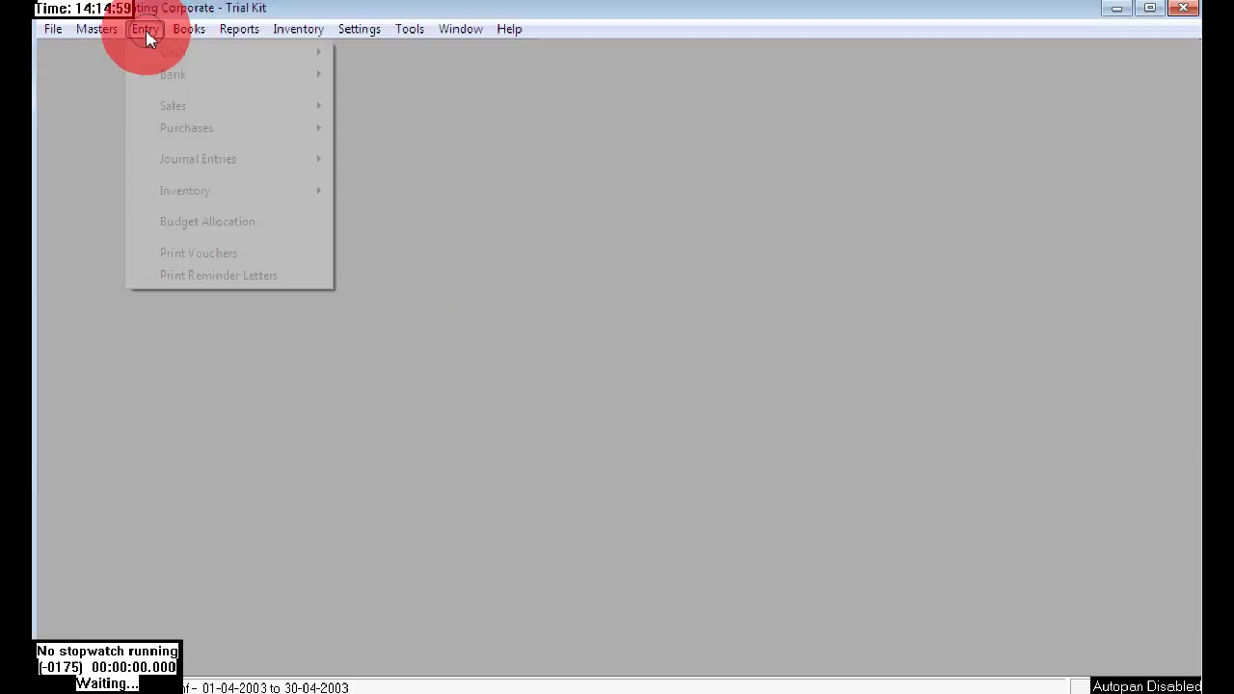
{"action": "mouse_move", "coordinate": [200, 192]}
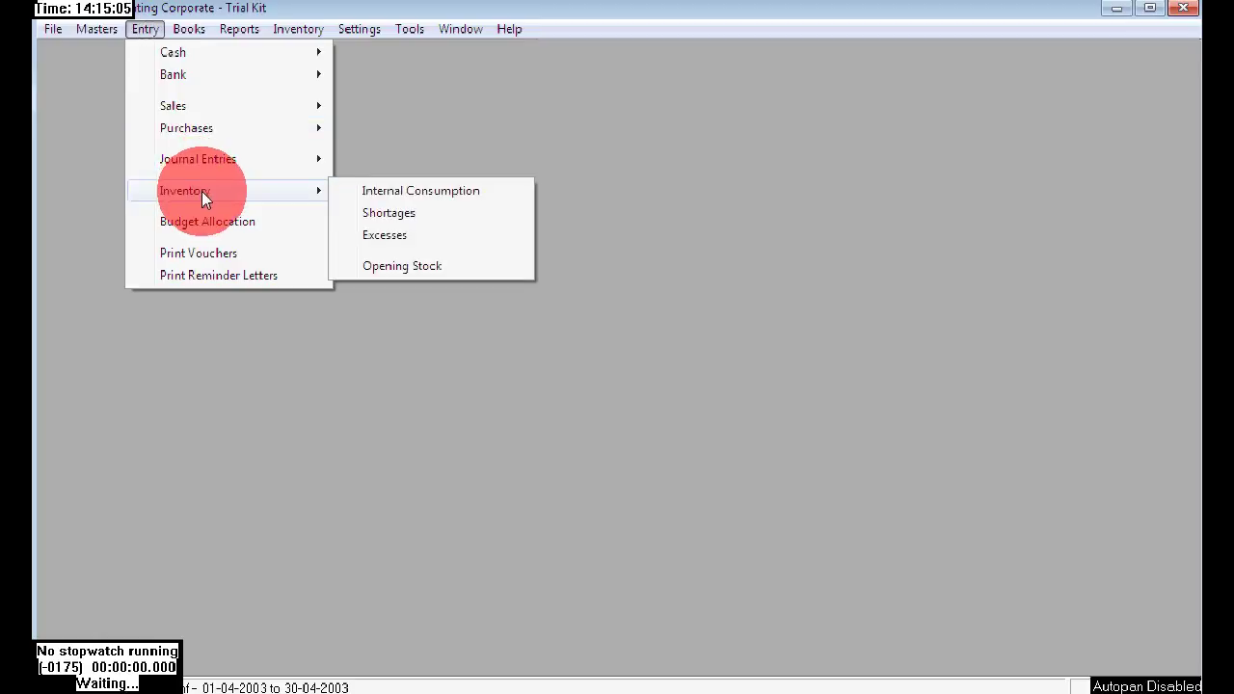
{"action": "left_click", "coordinate": [496, 192]}
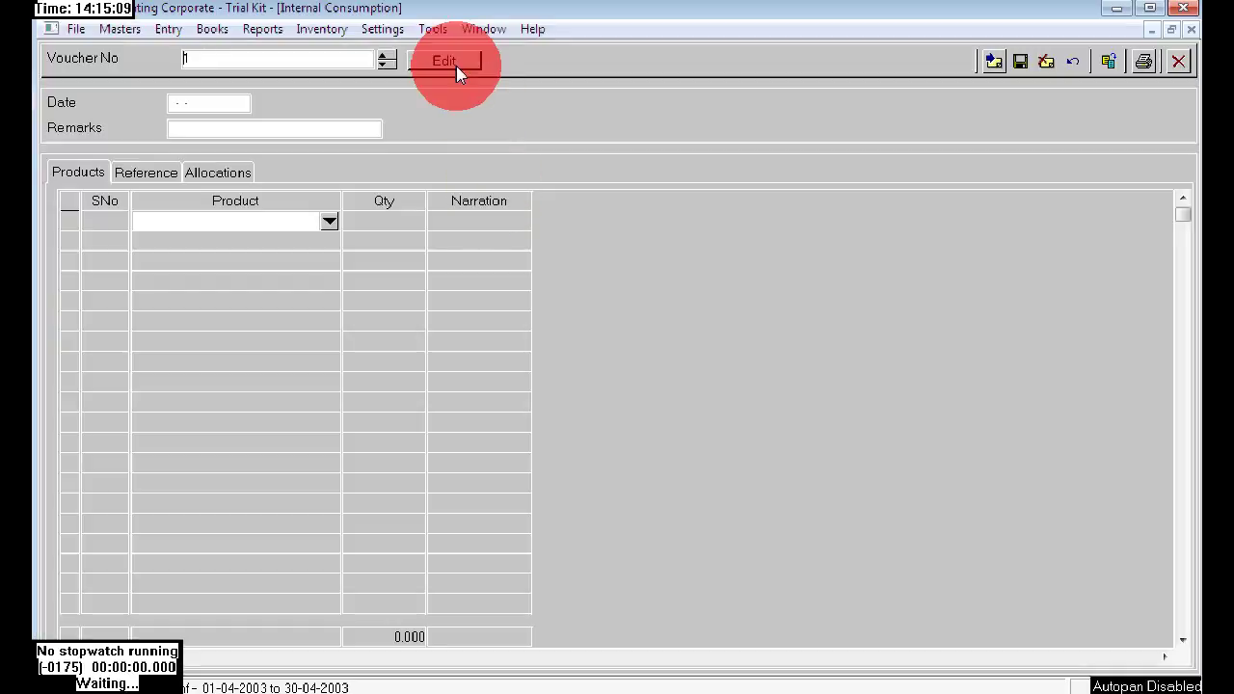
{"action": "left_click", "coordinate": [443, 59]}
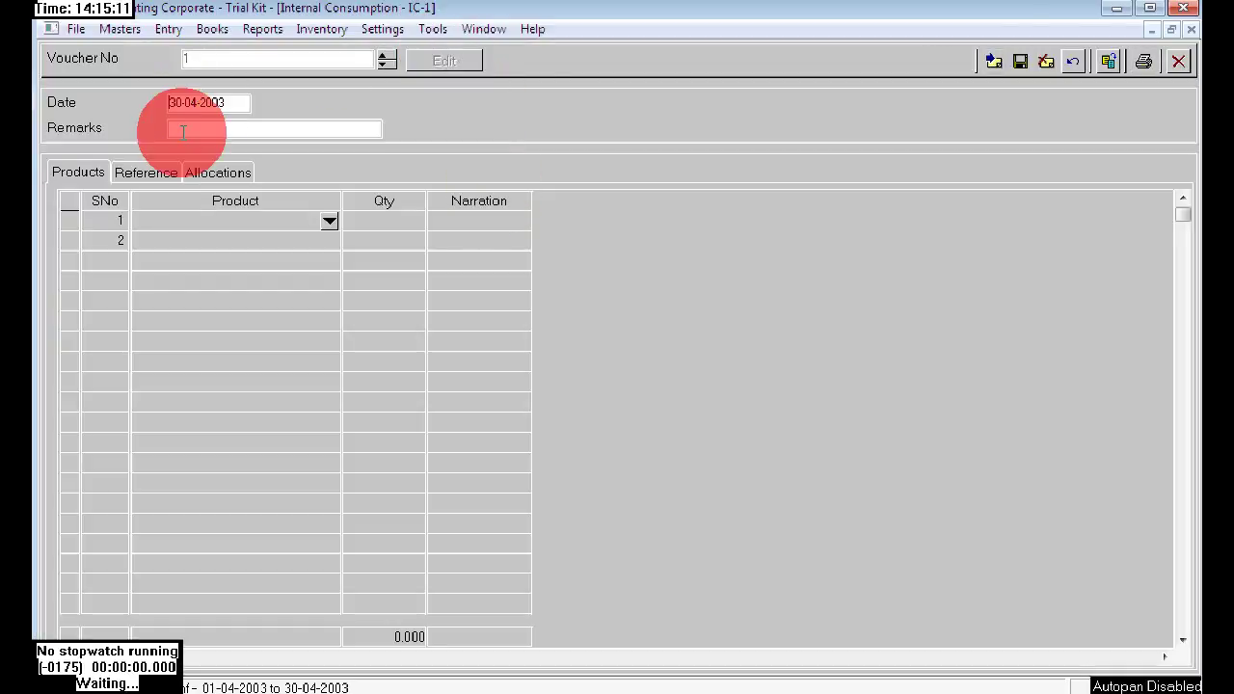
- Enter Hp printers on the voucher's first product line with quantity 1 and narration gdfgdd
{"action": "left_click", "coordinate": [151, 222]}
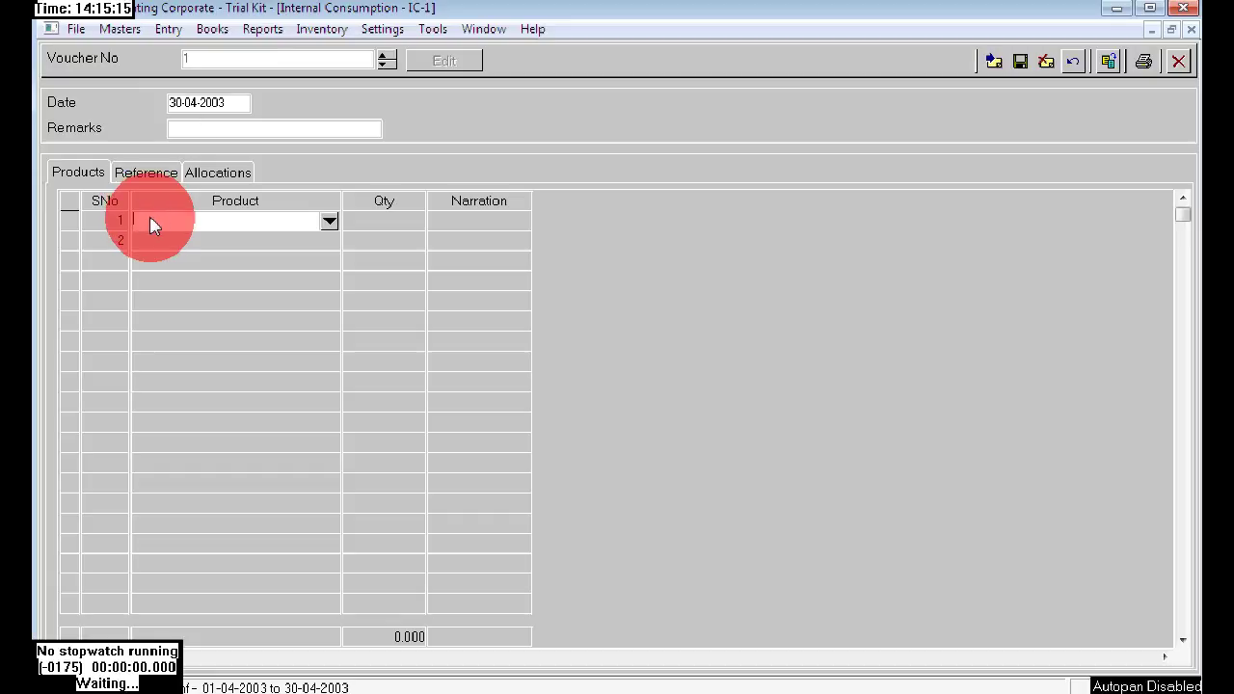
{"action": "type", "text": "hp"}
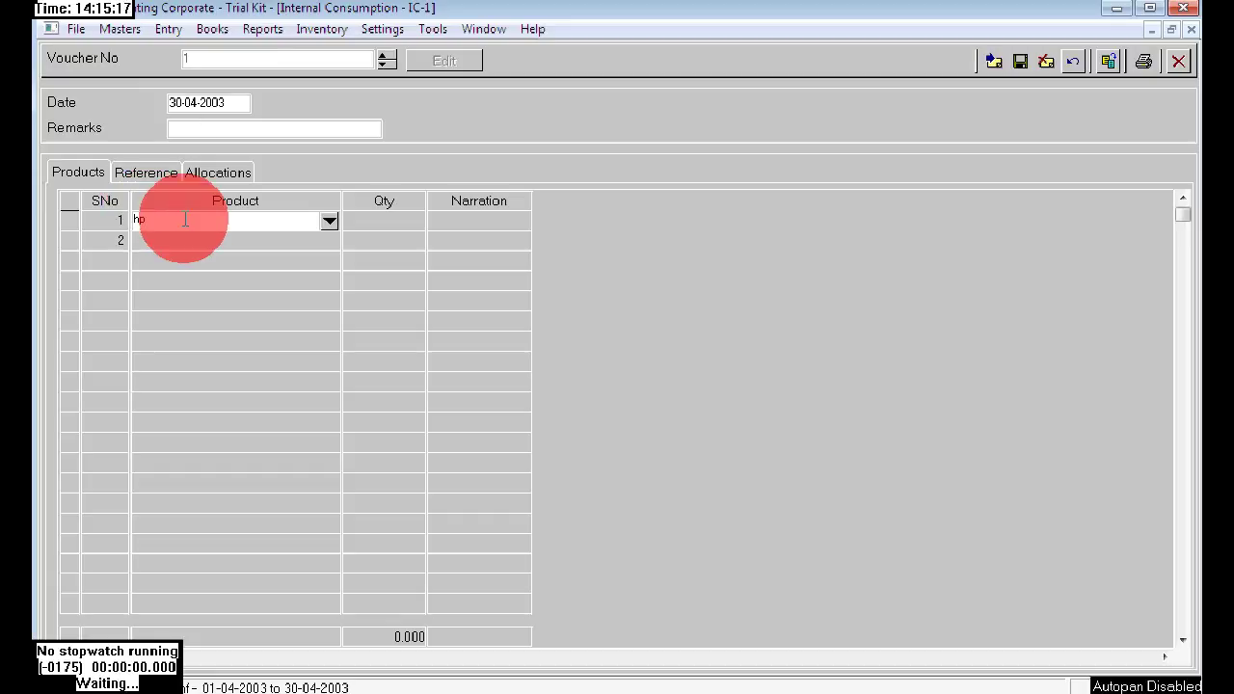
{"action": "key", "text": "Return"}
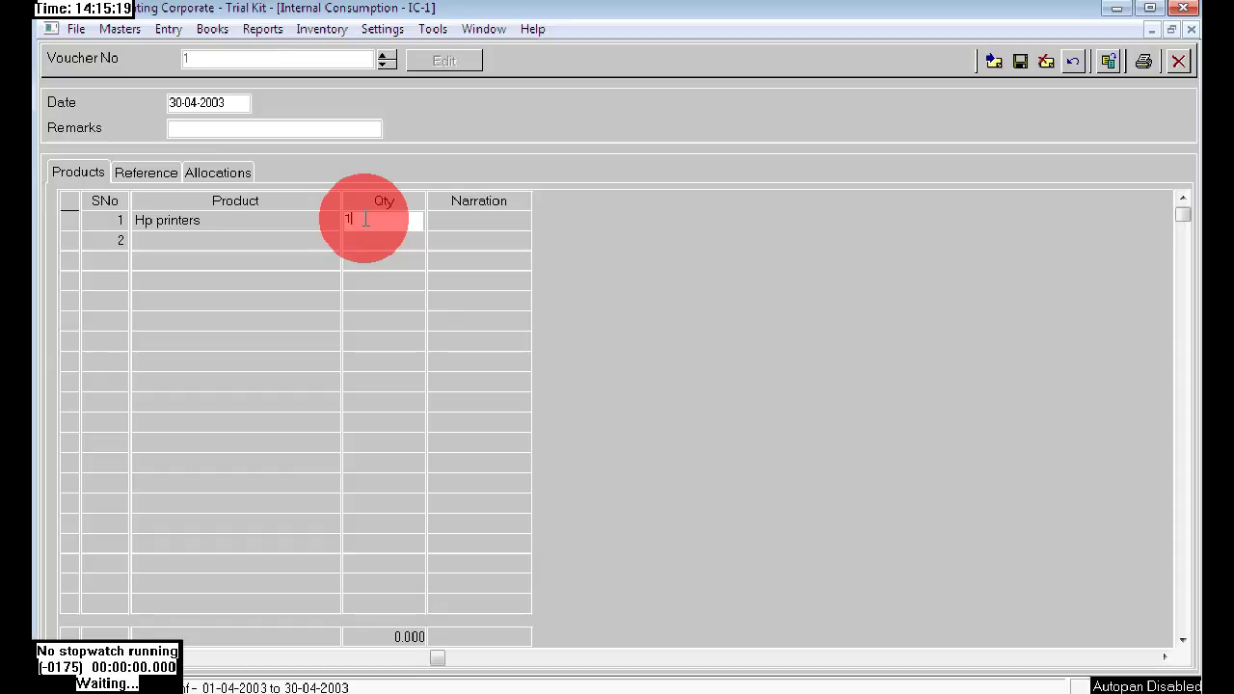
{"action": "key", "text": "Return"}
{"action": "type", "text": "gdfg"}
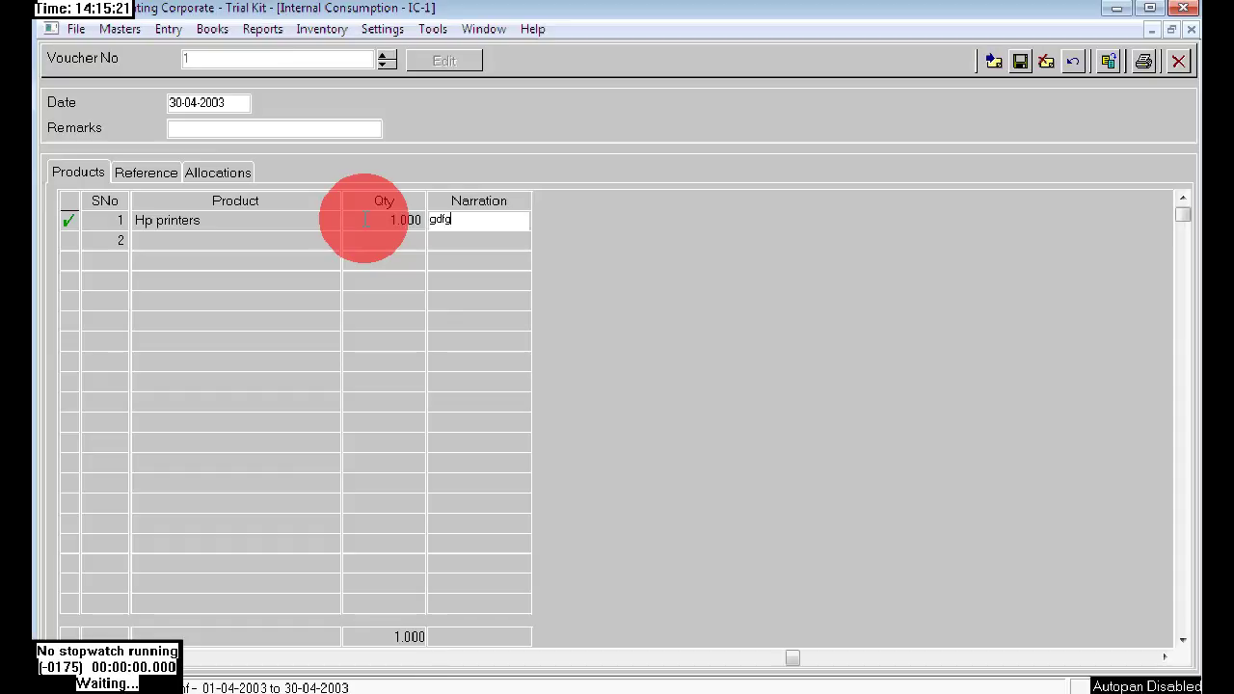
{"action": "type", "text": "dd"}
{"action": "left_click", "coordinate": [298, 300]}
- Allocate the internal consumption voucher to the Secunderabad branch and save it
{"action": "left_click", "coordinate": [216, 177]}
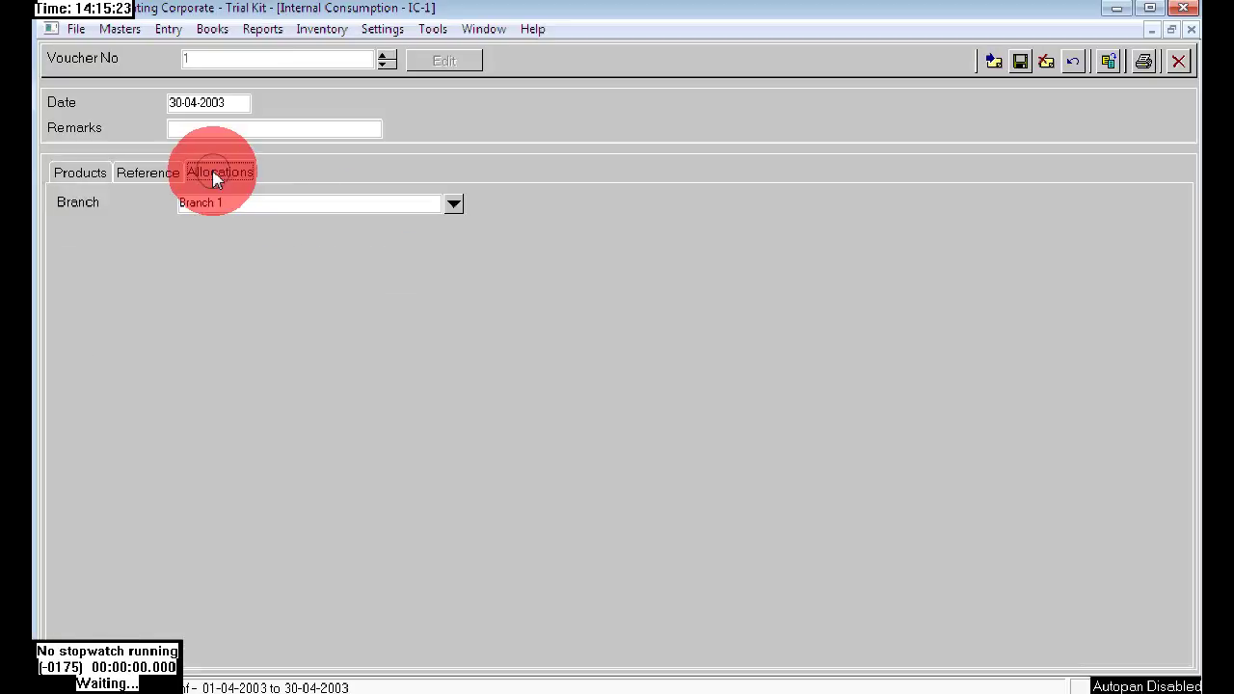
{"action": "left_click", "coordinate": [449, 205]}
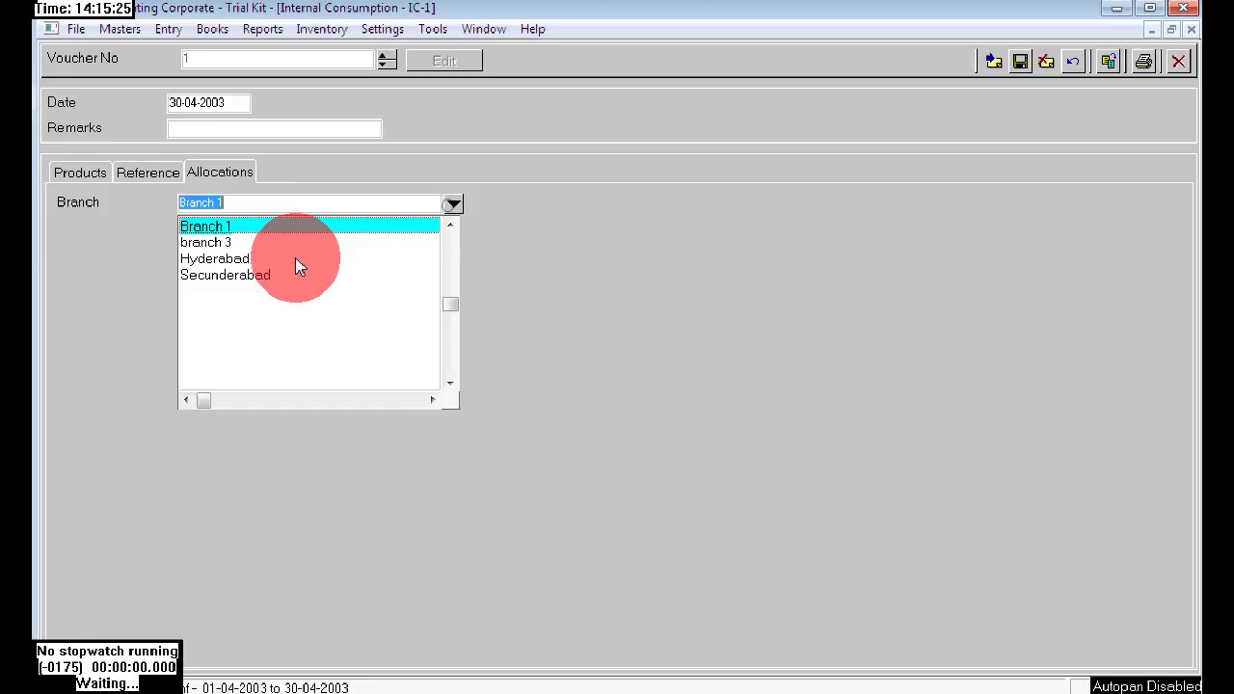
{"action": "left_click", "coordinate": [229, 275]}
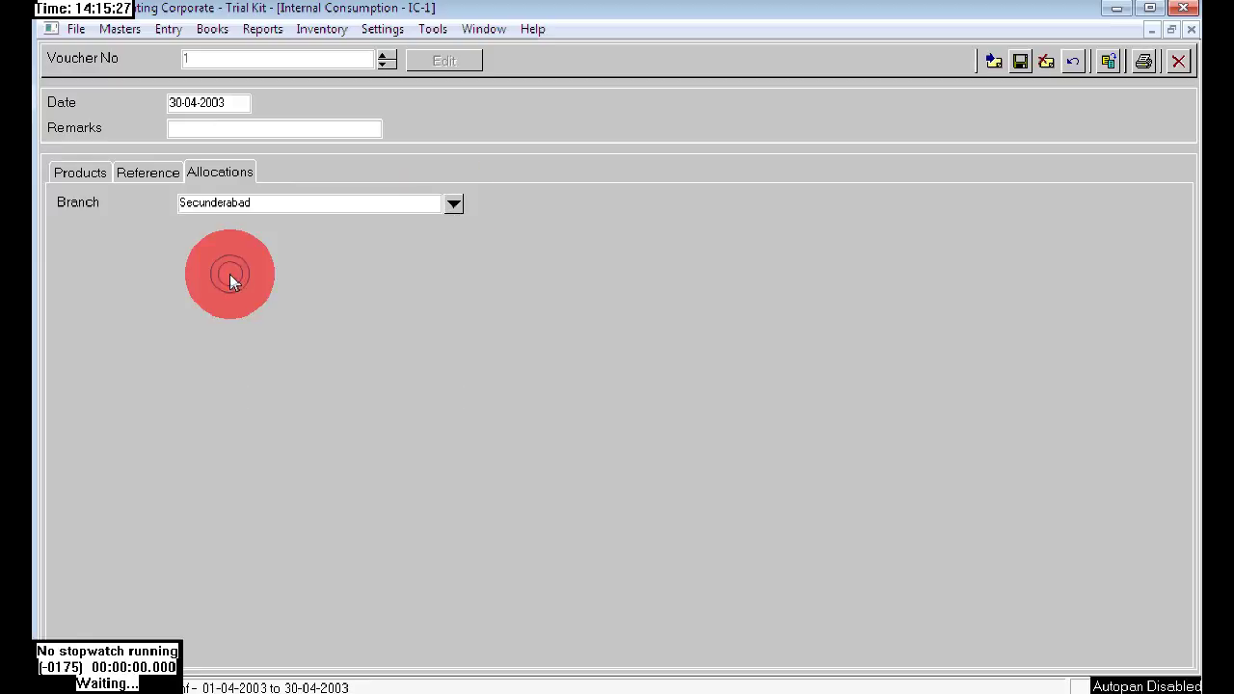
{"action": "left_click", "coordinate": [78, 174]}
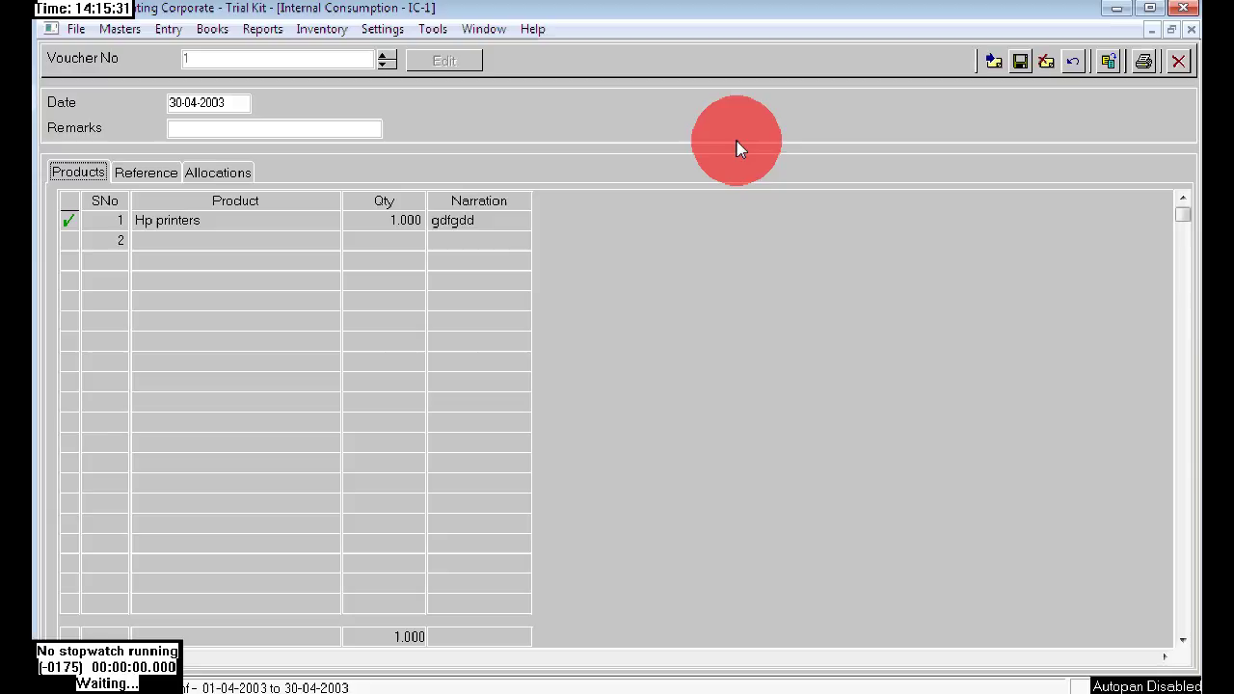
{"action": "left_click", "coordinate": [1020, 63]}
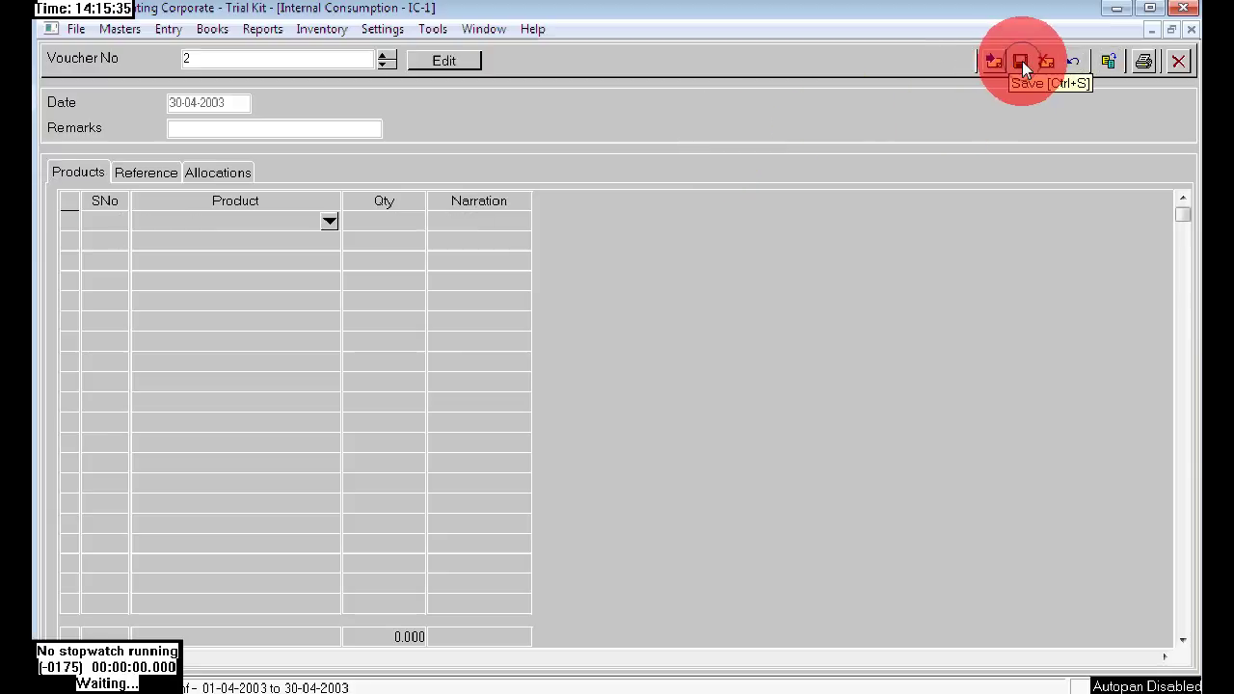
- Run the Stock Balances report again for the Secunderabad branch, with all products and the entire period
{"action": "left_click", "coordinate": [316, 29]}
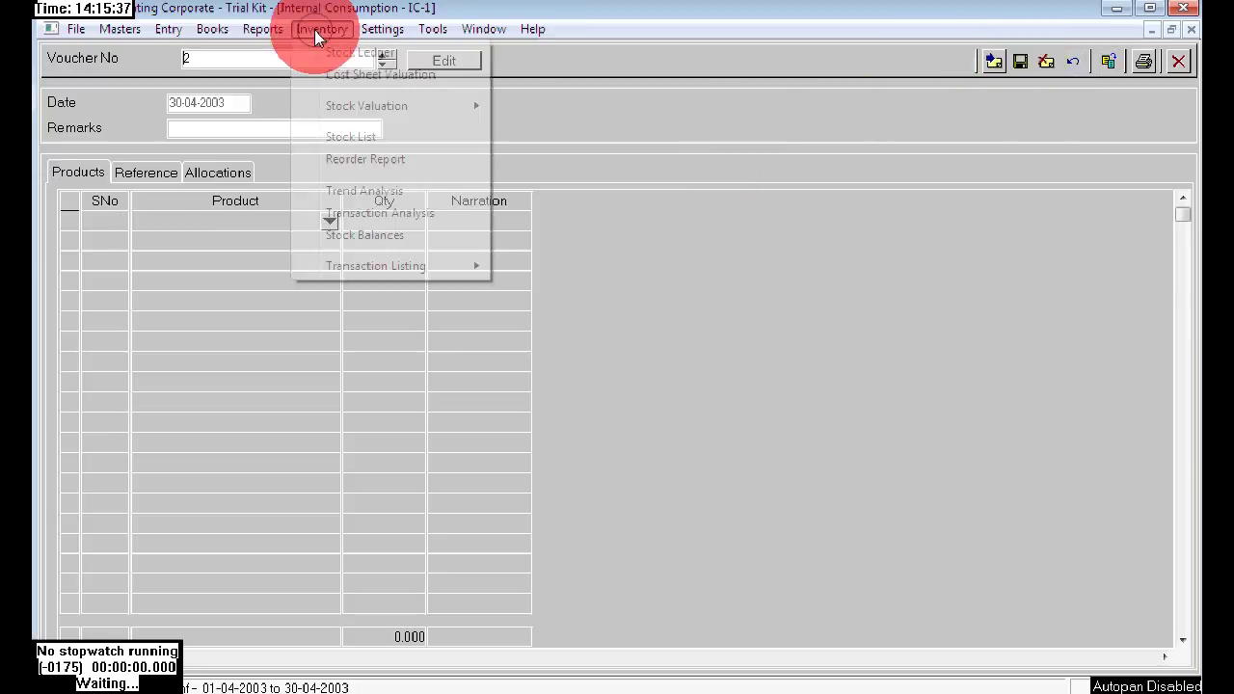
{"action": "left_click", "coordinate": [374, 235]}
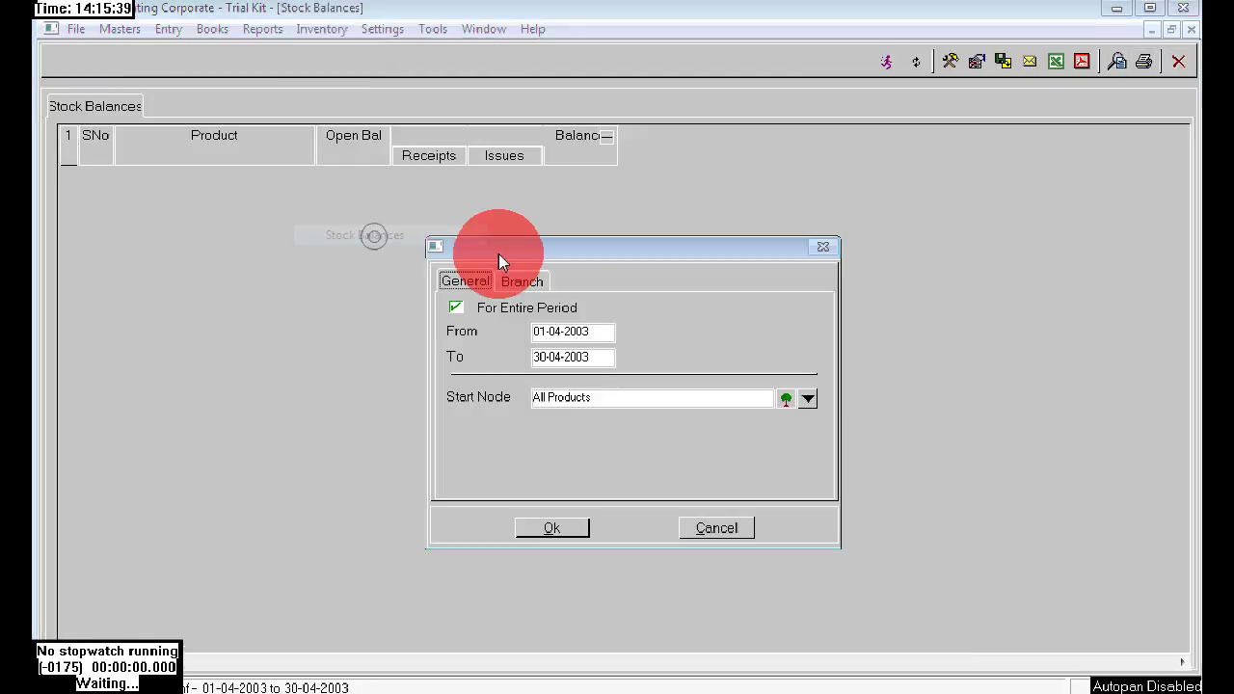
{"action": "left_click", "coordinate": [525, 281]}
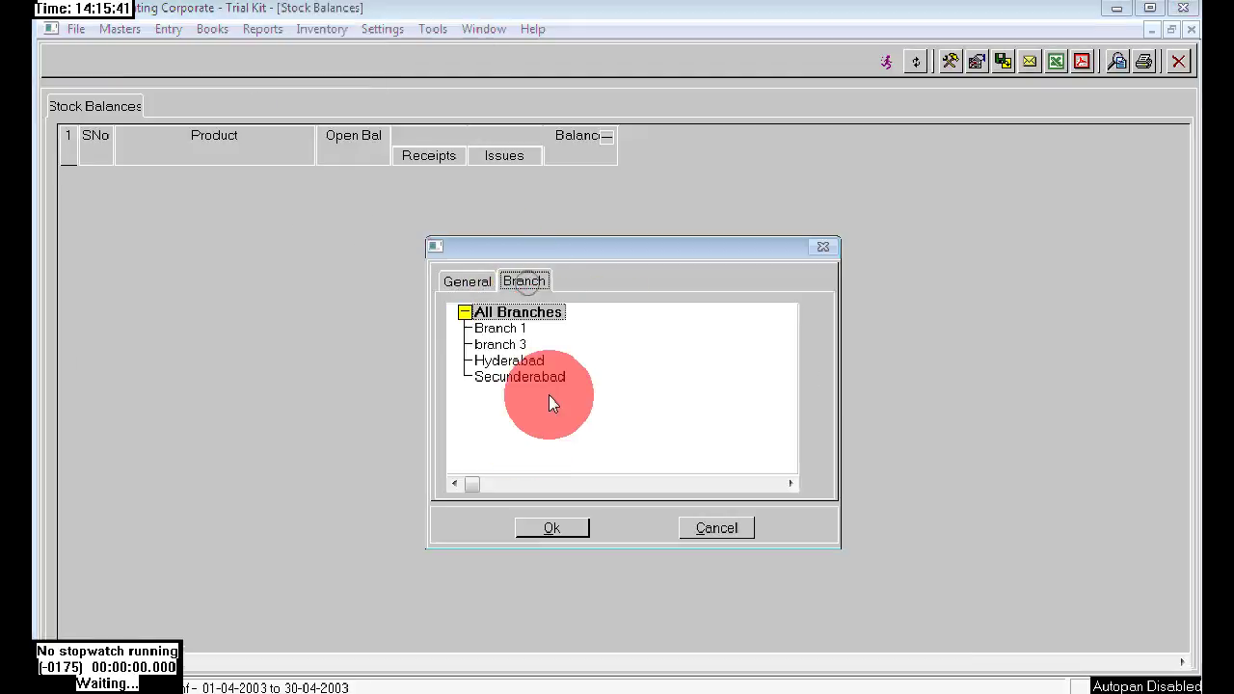
{"action": "left_click", "coordinate": [543, 378]}
{"action": "left_click", "coordinate": [551, 525]}
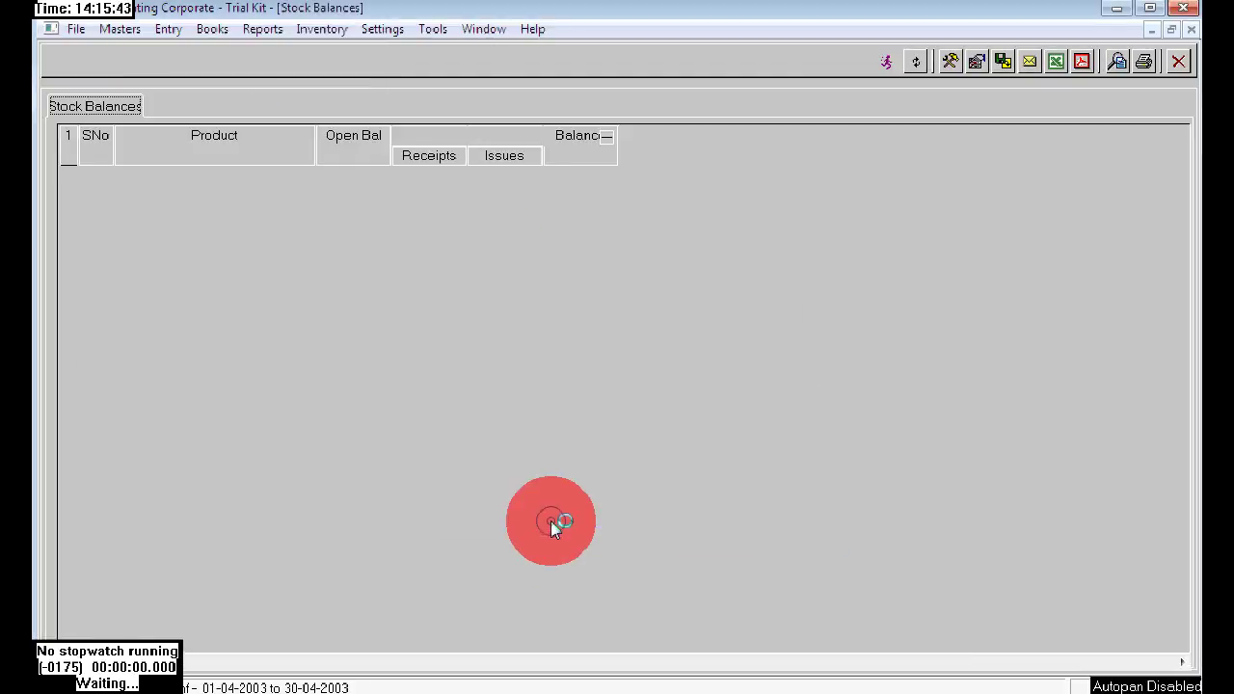
- Find the Hp printers row in the Secunderabad report and examine the total issues and balance for all products
{"action": "left_click", "coordinate": [316, 617]}
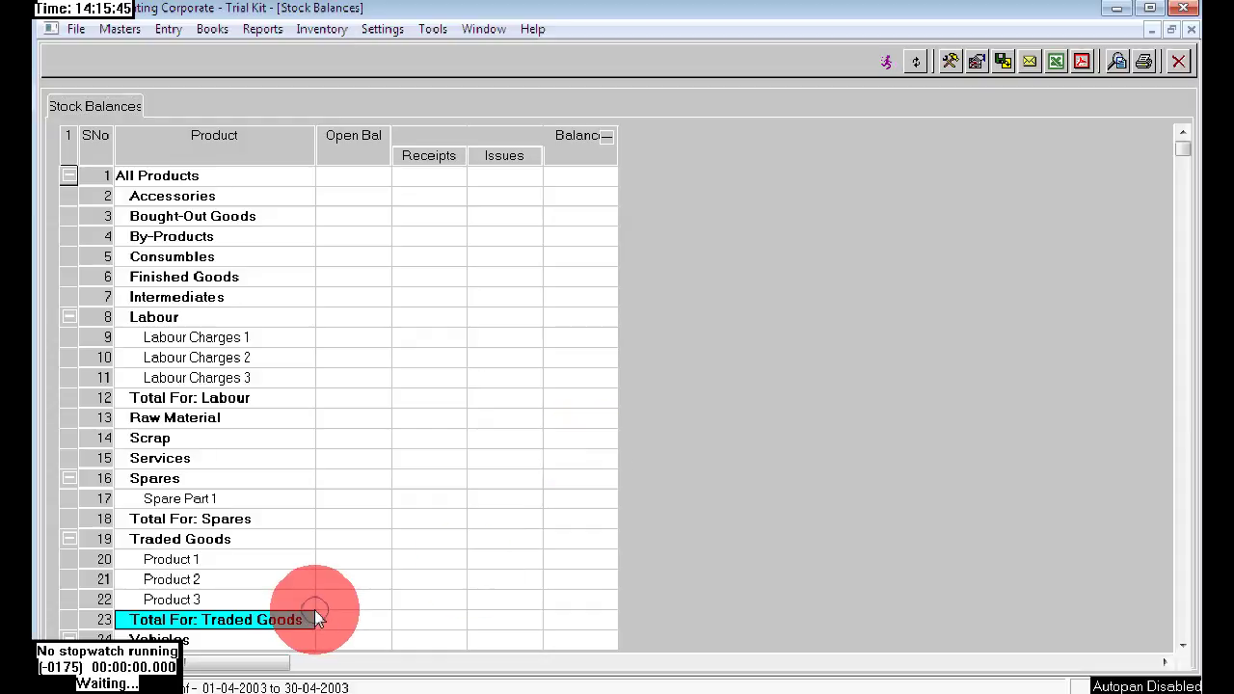
{"action": "key", "text": "Down"}
{"action": "key", "text": "ctrl+End"}
{"action": "key", "text": "Up"}
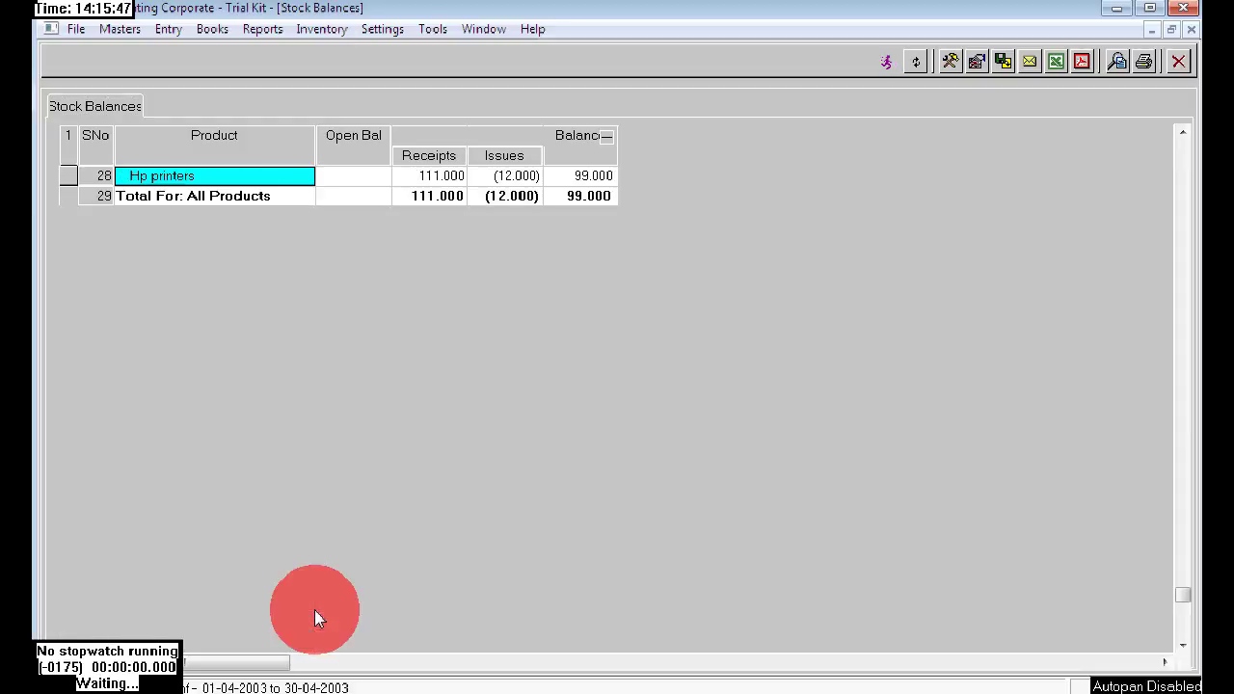
{"action": "key", "text": "Up"}
{"action": "key", "text": "Up"}
{"action": "key", "text": "Up"}
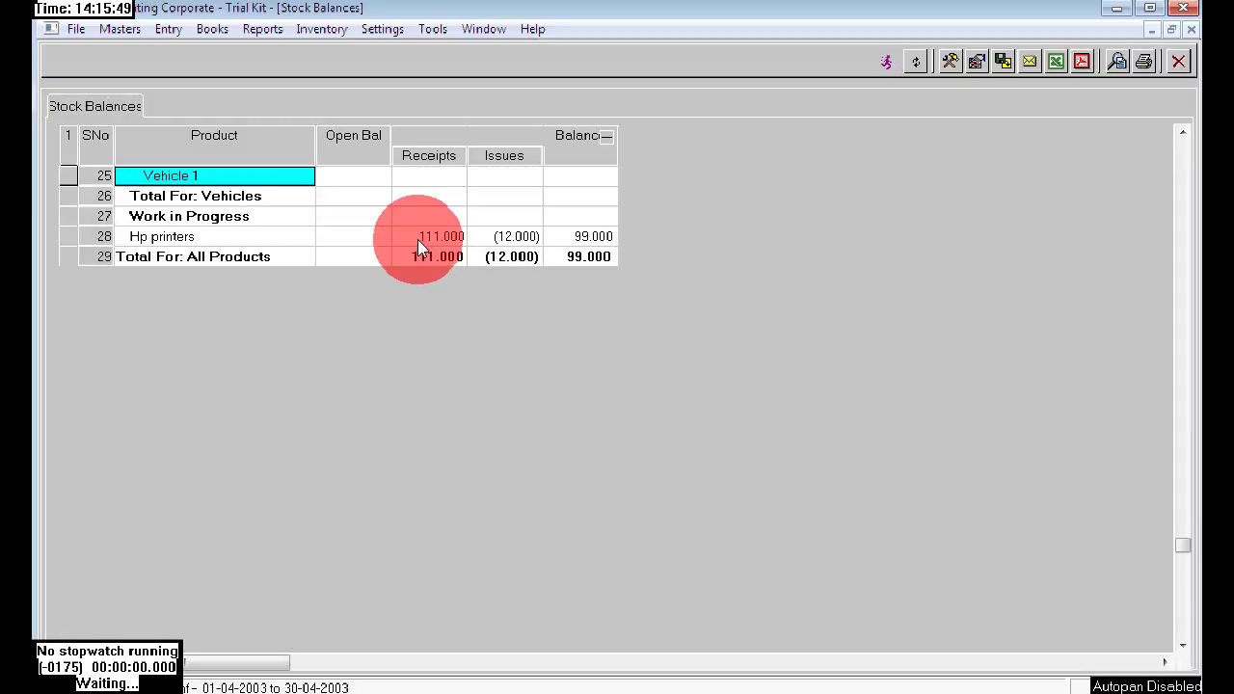
{"action": "left_click", "coordinate": [513, 257]}
{"action": "left_click", "coordinate": [587, 255]}
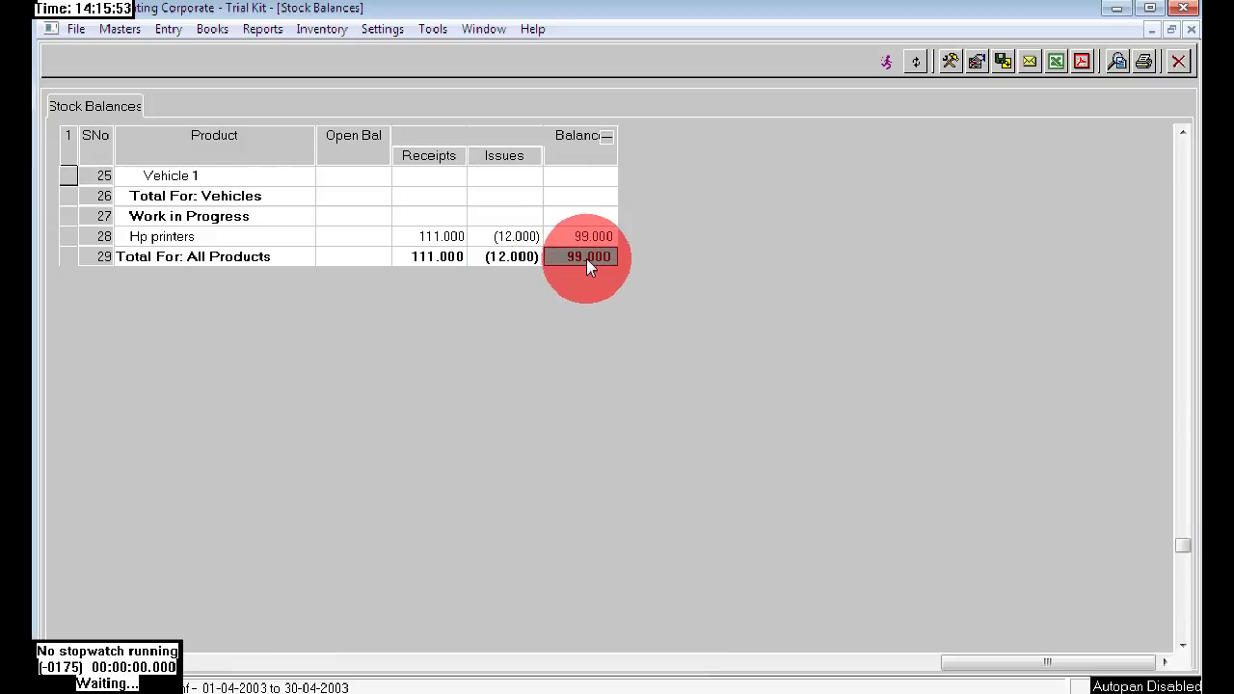
{"action": "left_click", "coordinate": [586, 258]}
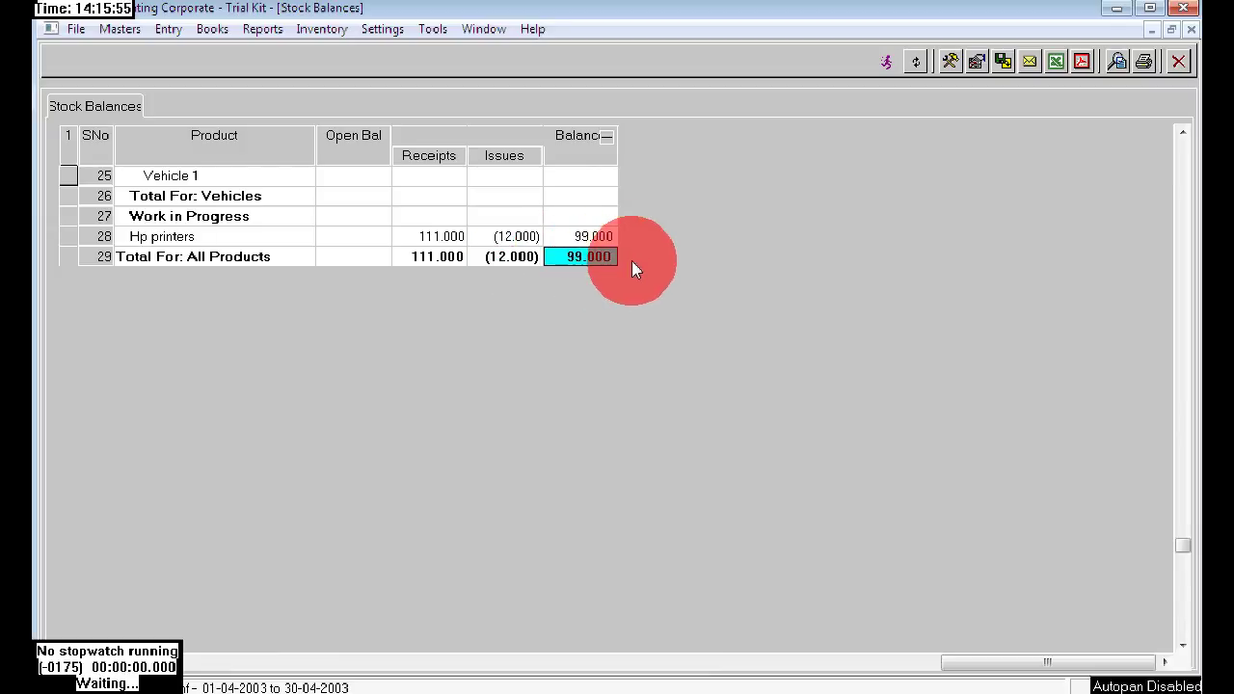